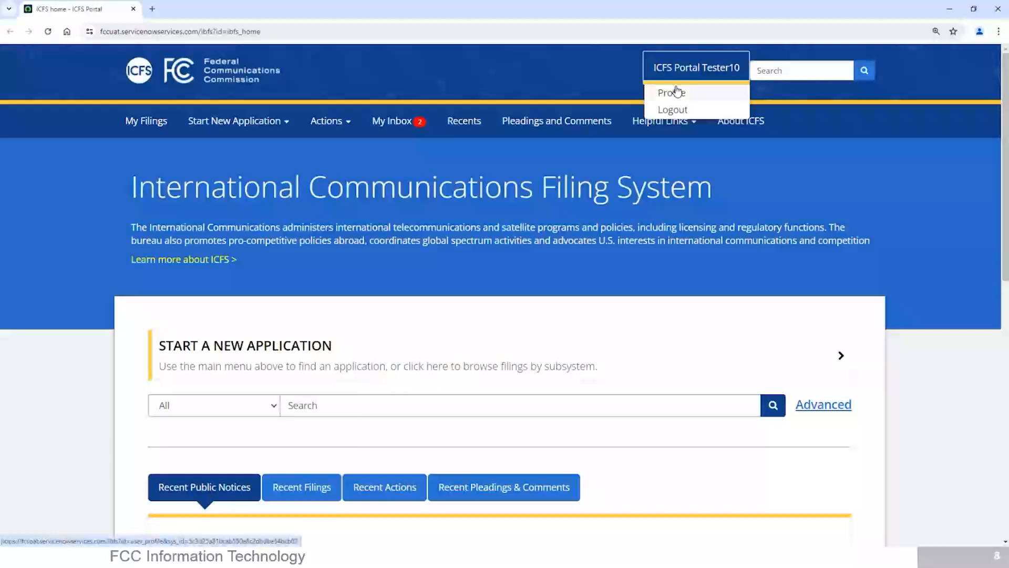
Step: Open the signed-in account's user profile and view the available account options
click(678, 93)
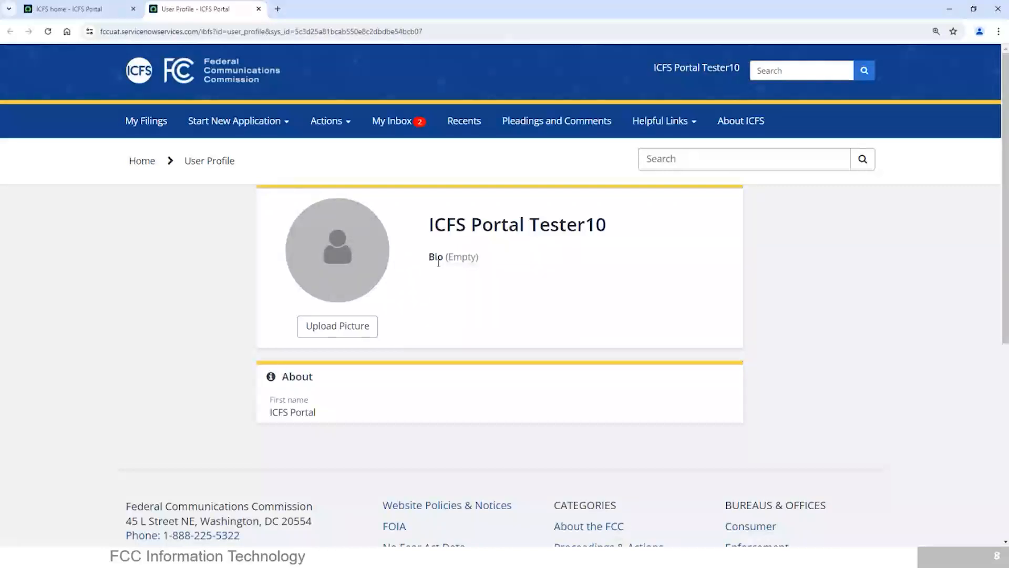
click(694, 73)
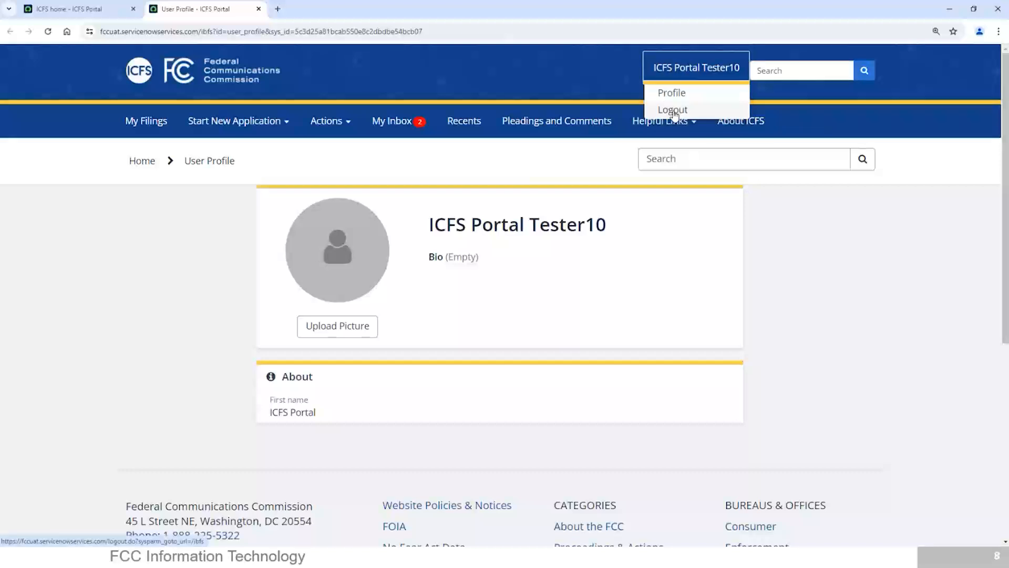
click(802, 225)
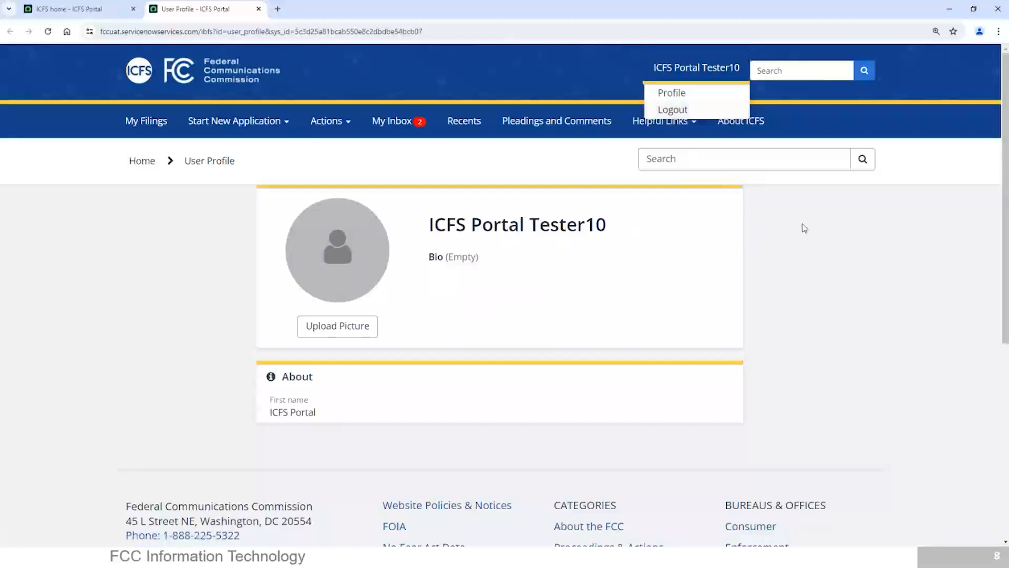
Step: Return to the ICFS home page and examine the Recent Filings list
click(738, 126)
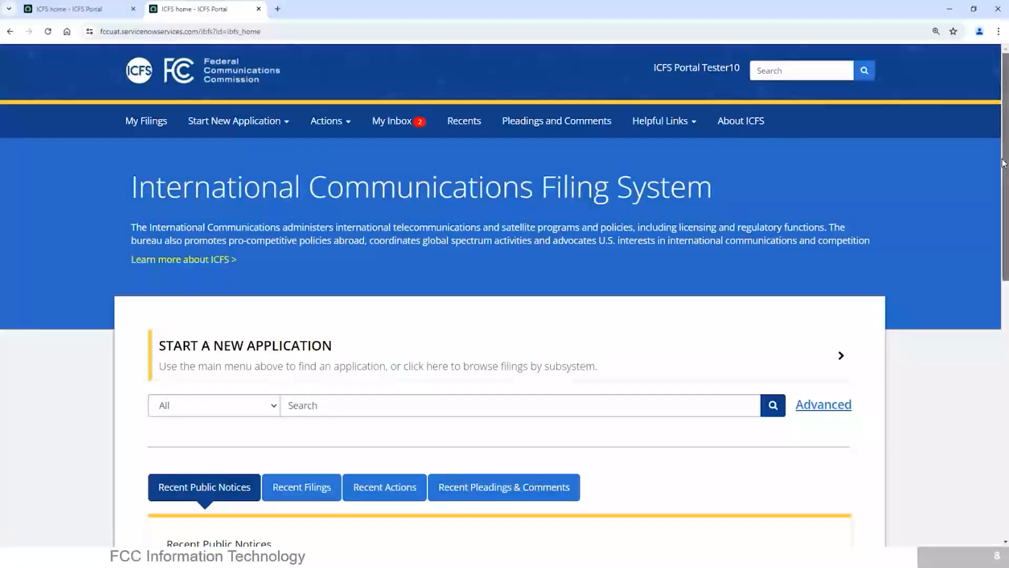
scroll(1004, 163, down, 2)
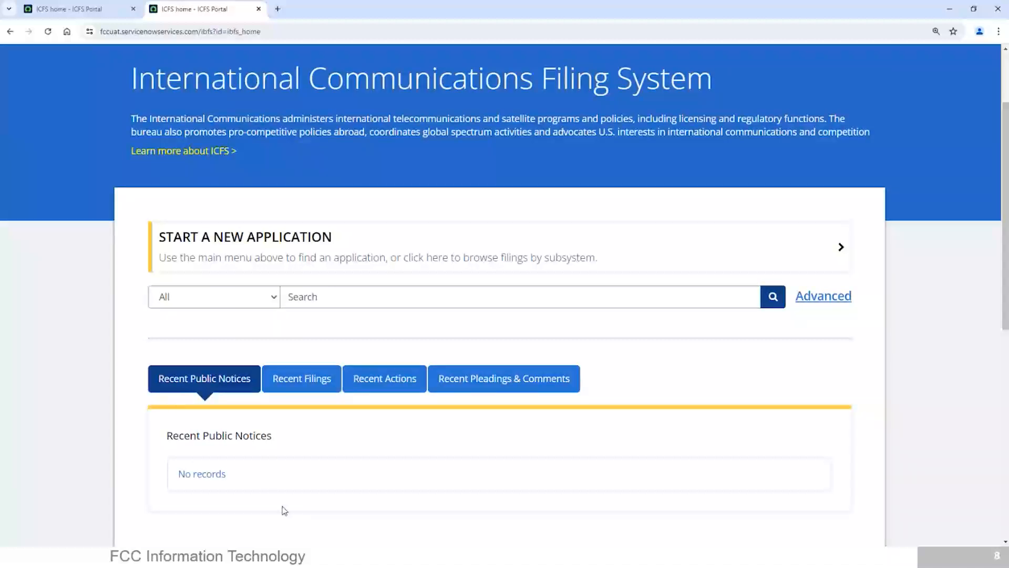
click(308, 387)
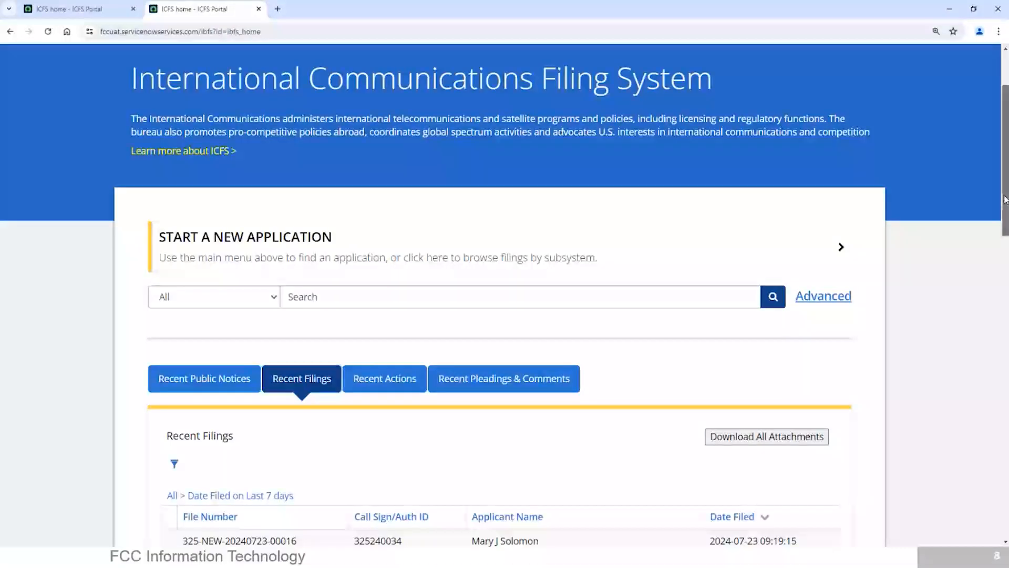
scroll(1003, 251, down, 3)
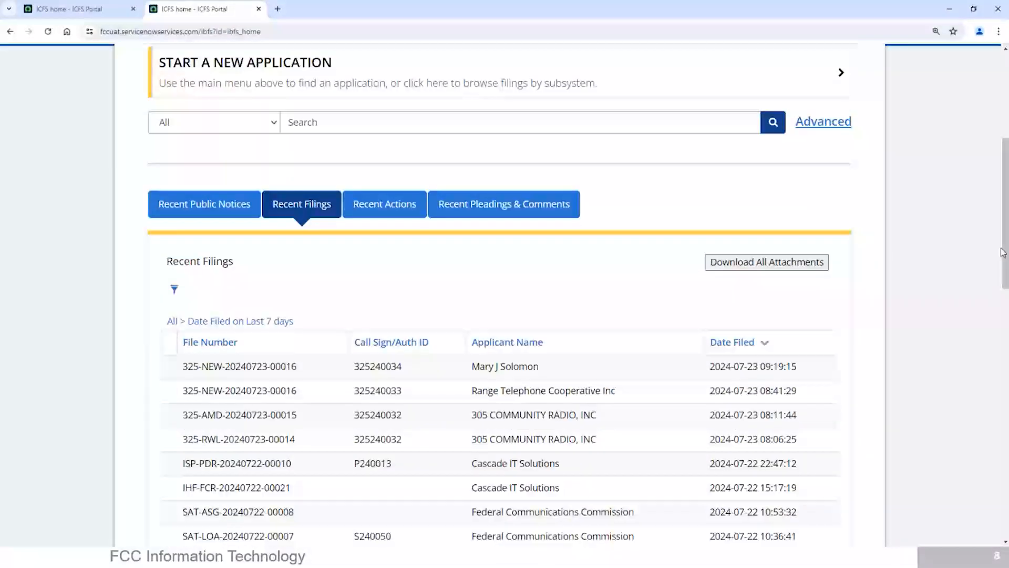
Step: Display the Recent Actions list on the home page and look through its entries
click(372, 210)
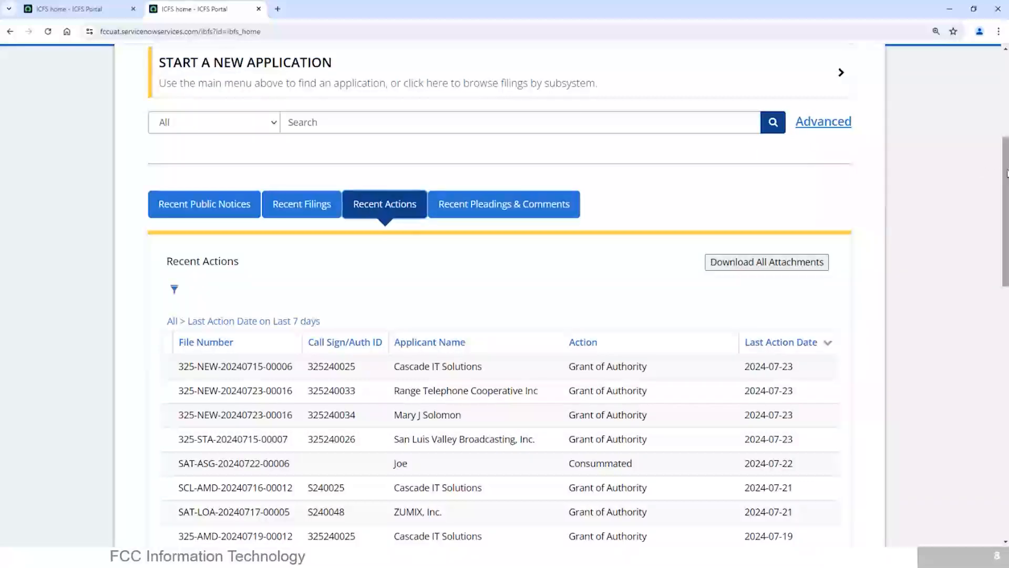
scroll(654, 259, down, 2)
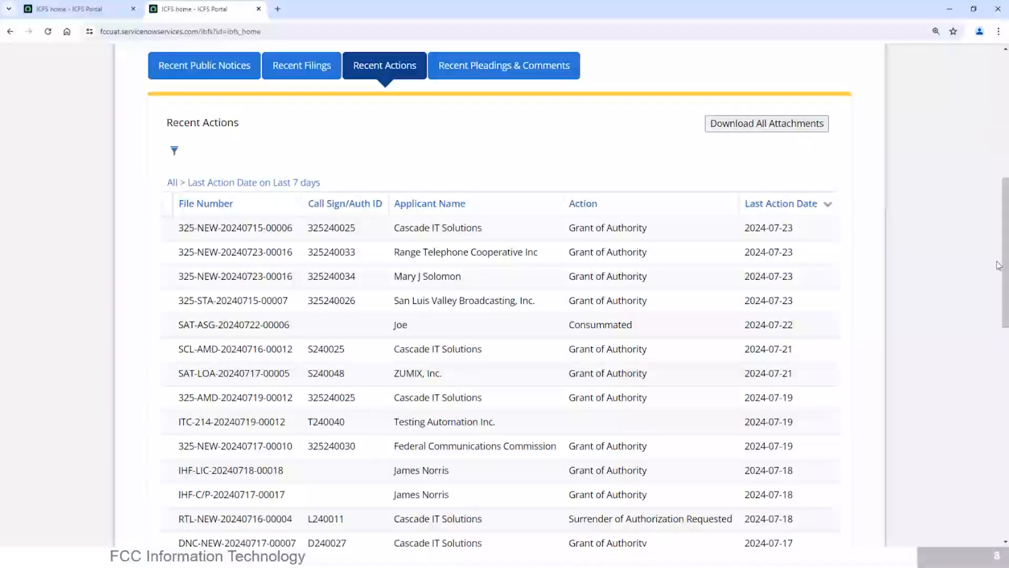
drag(1005, 262, 1007, 219)
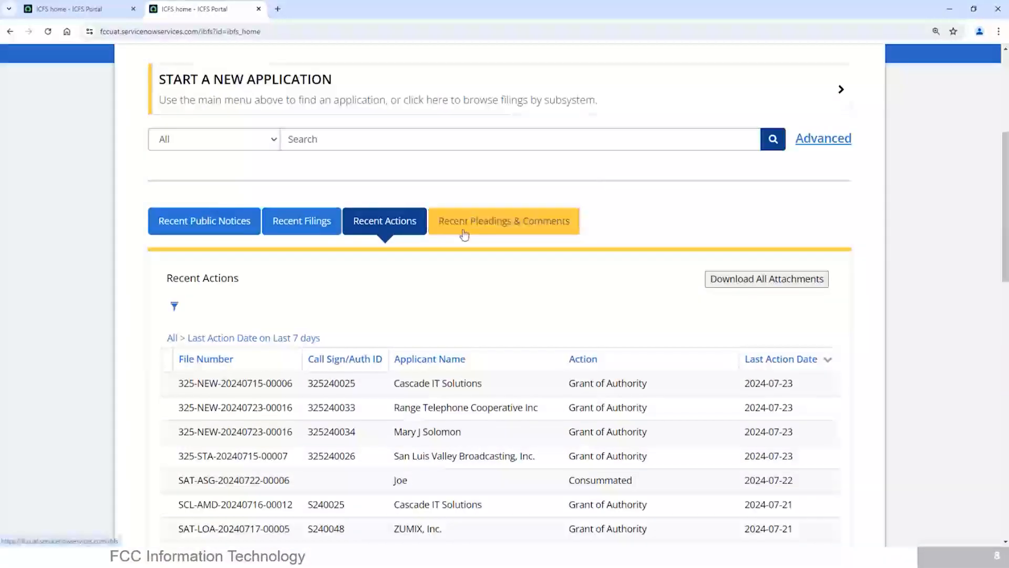
Step: Display the Recent Pleadings & Comments list and look through its entries
click(464, 235)
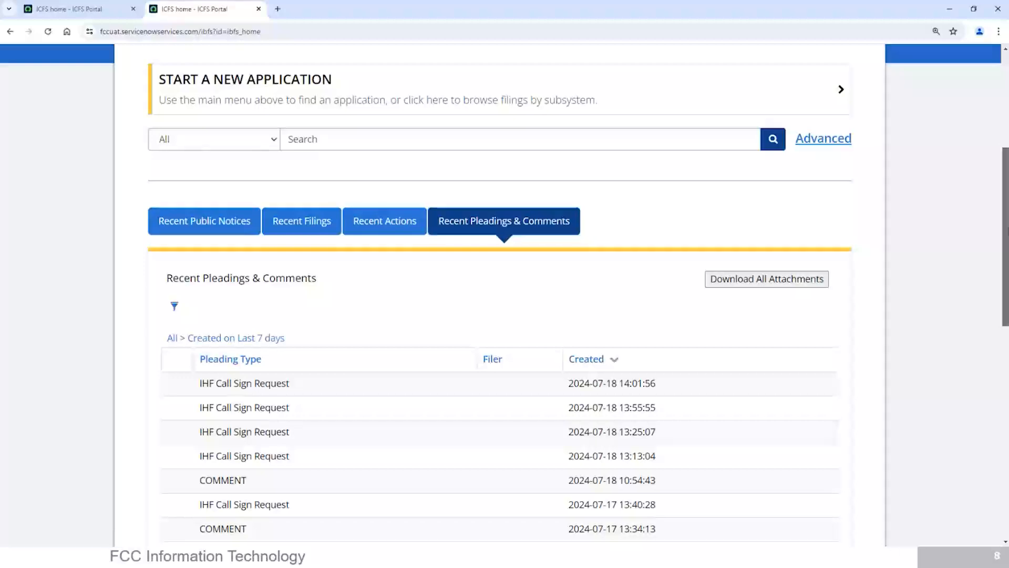
scroll(1005, 252, down, 2)
drag(1005, 265, 975, 203)
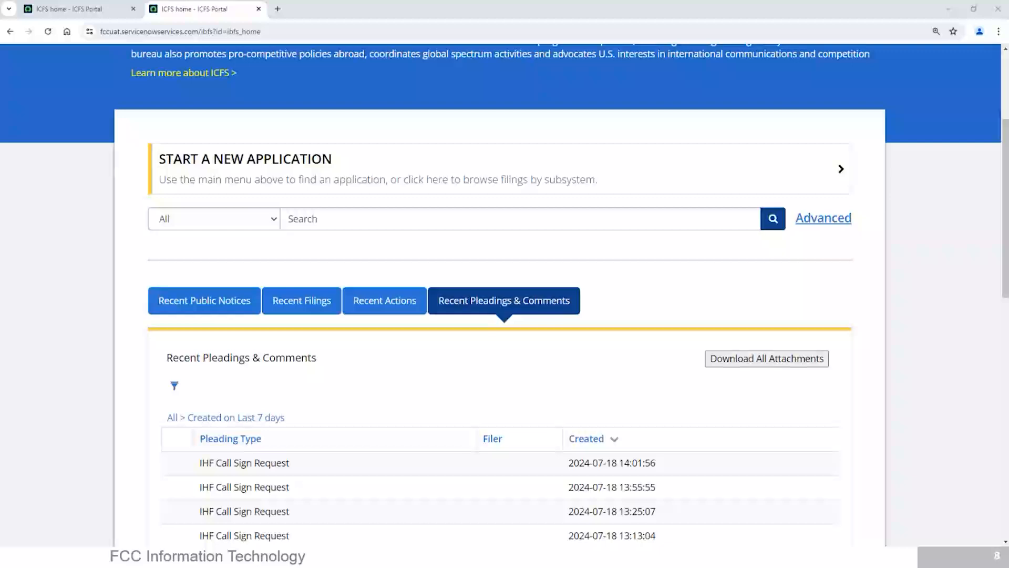
click(379, 225)
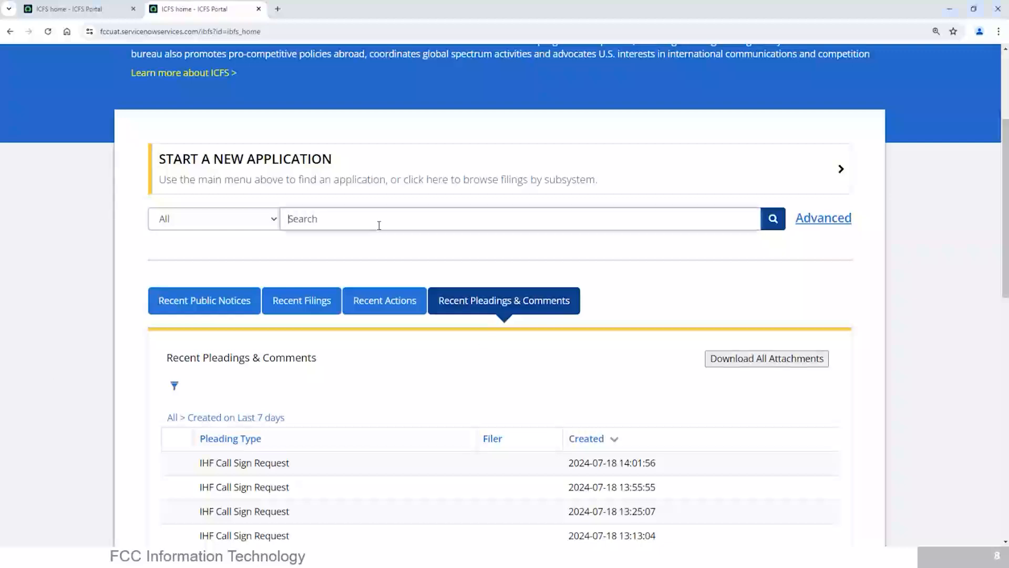
key(ctrl+v)
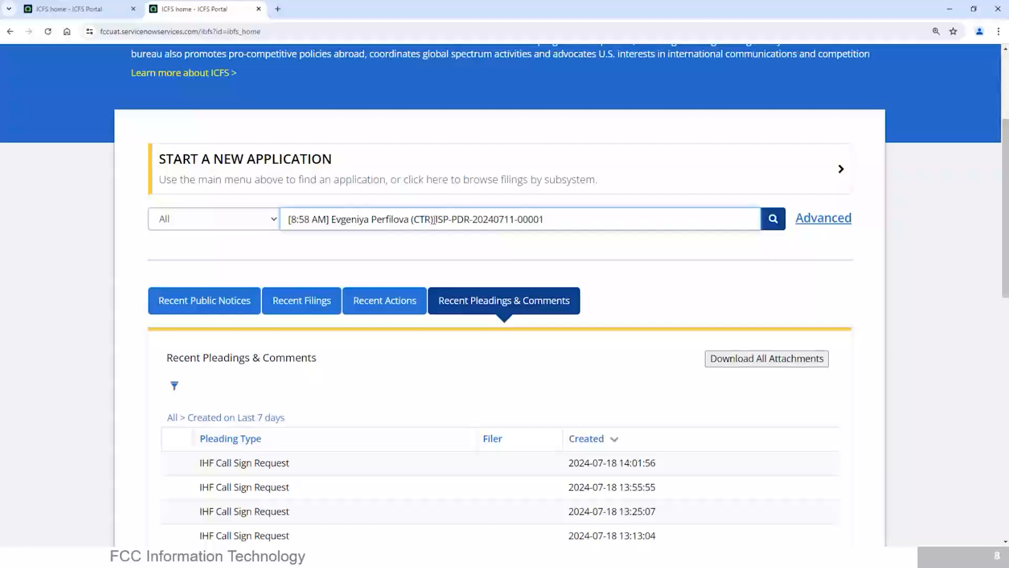
drag(437, 218, 238, 237)
key(BackSpace)
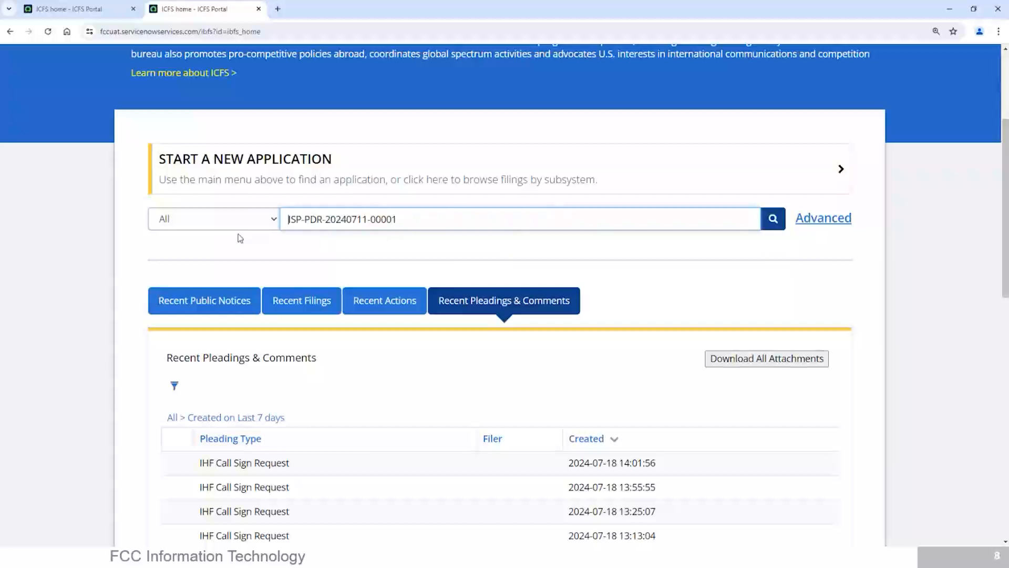
click(239, 221)
click(223, 251)
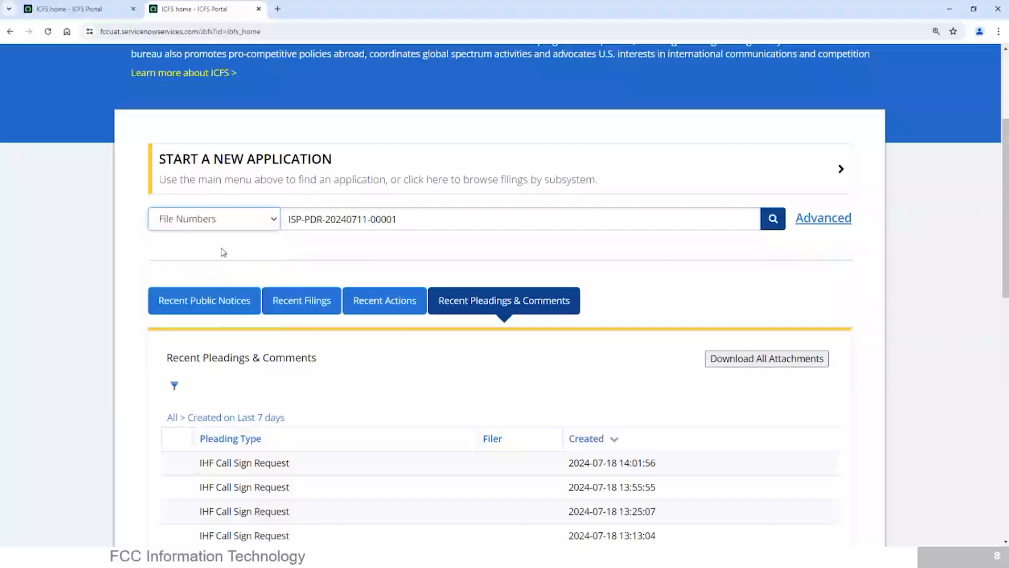
click(774, 220)
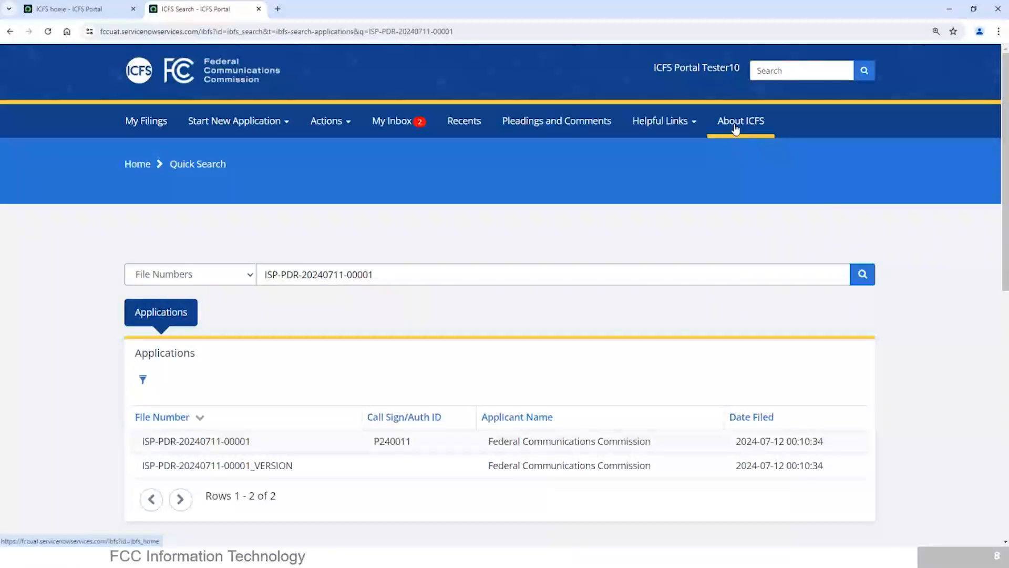
click(159, 450)
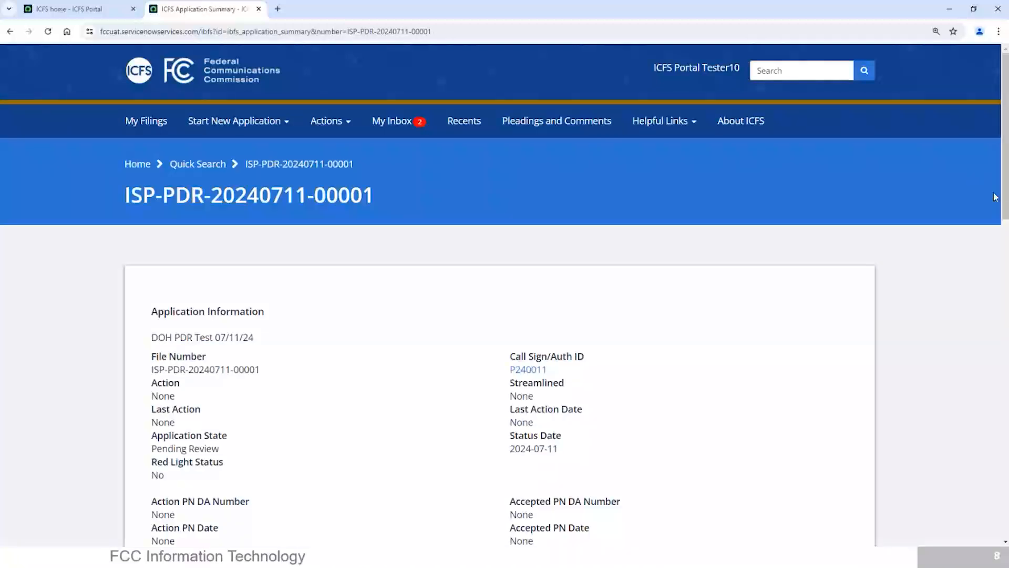
scroll(999, 221, down, 3)
scroll(999, 225, down, 3)
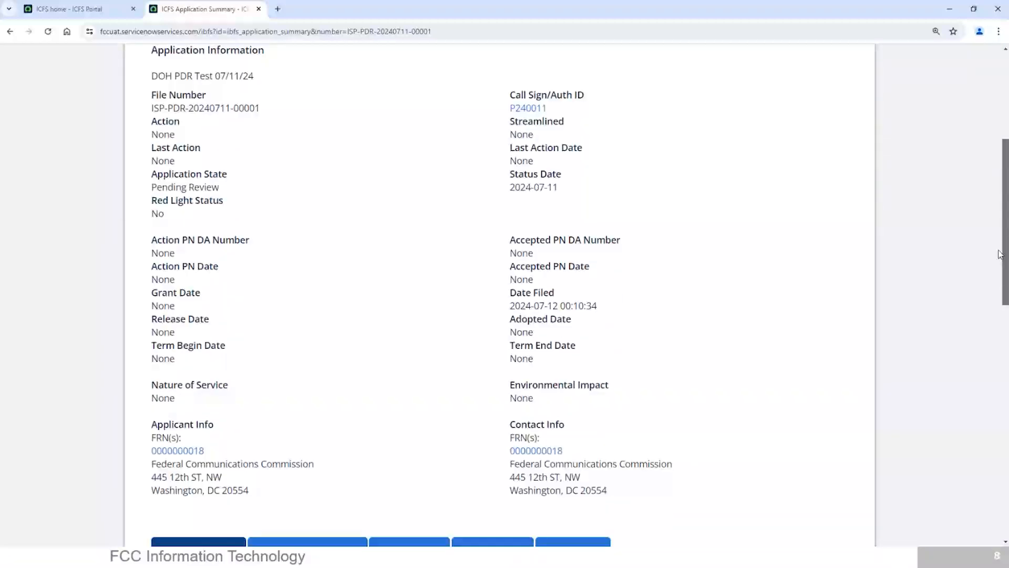
scroll(1000, 234, up, 2)
scroll(1001, 227, up, 3)
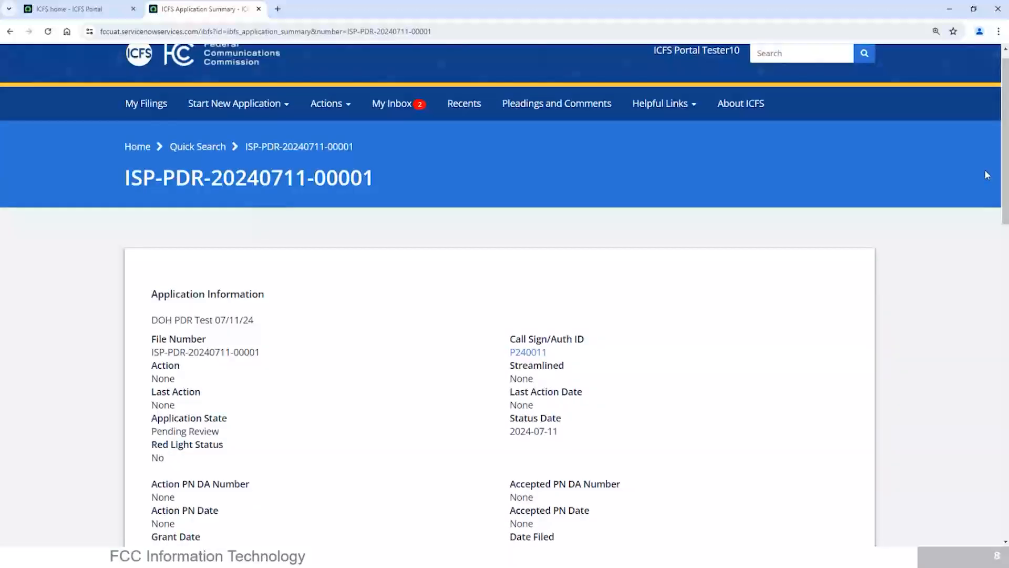
Step: Return to the ICFS home page and run a quick search limited to Call Signs/AuthID for D240027
click(727, 116)
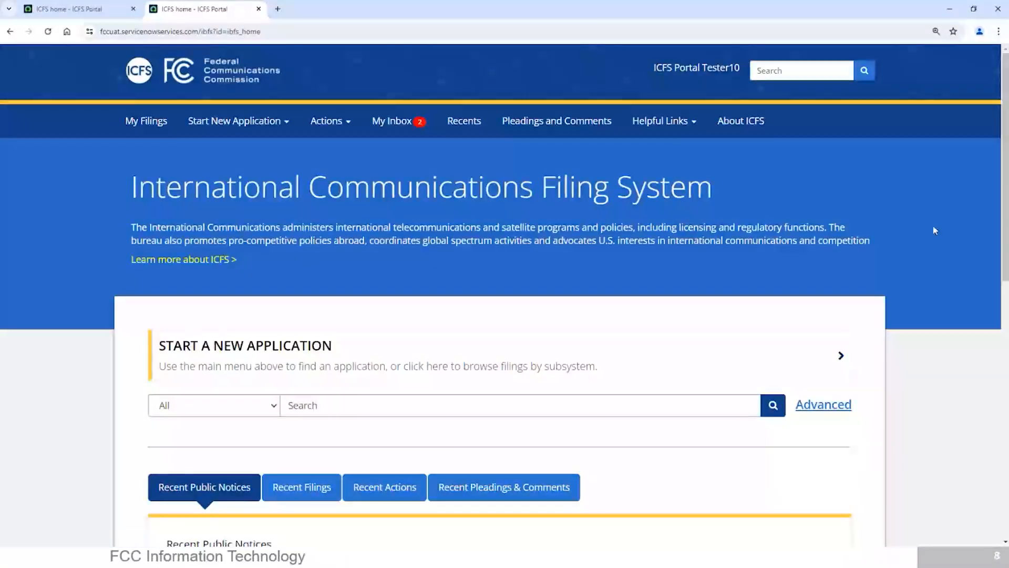
scroll(985, 214, down, 2)
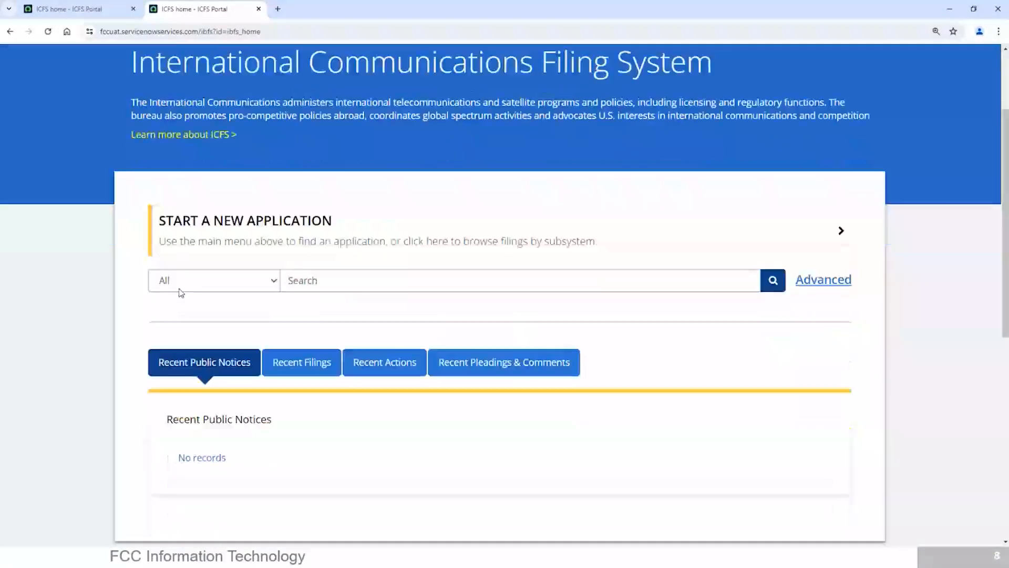
click(183, 288)
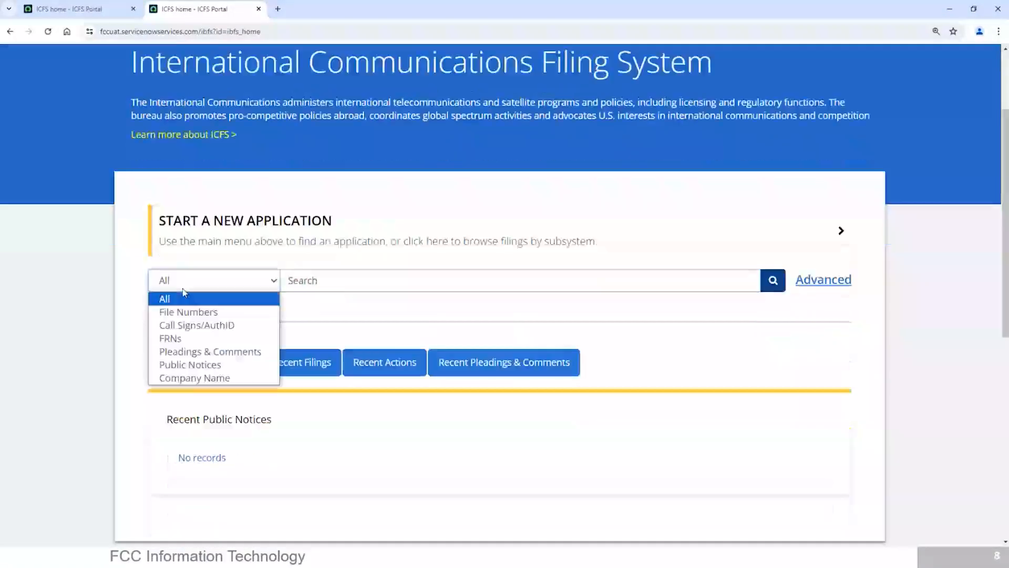
click(182, 327)
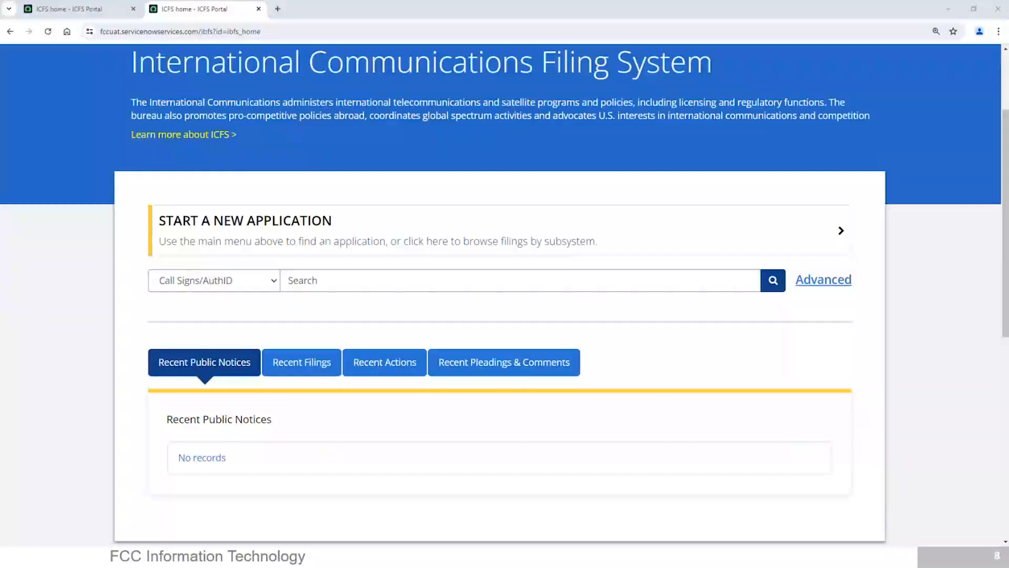
click(349, 281)
text(D240027)
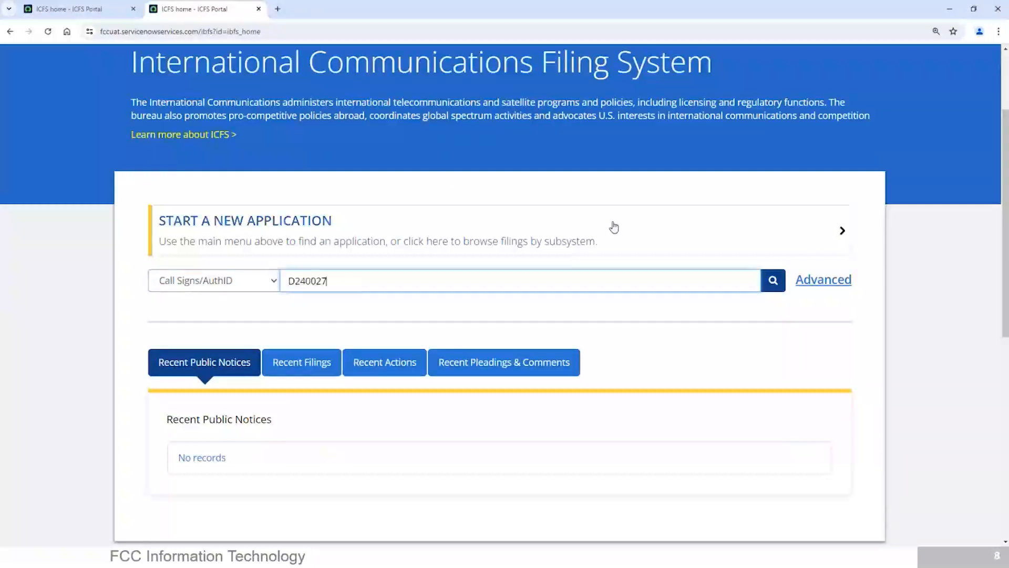
click(773, 282)
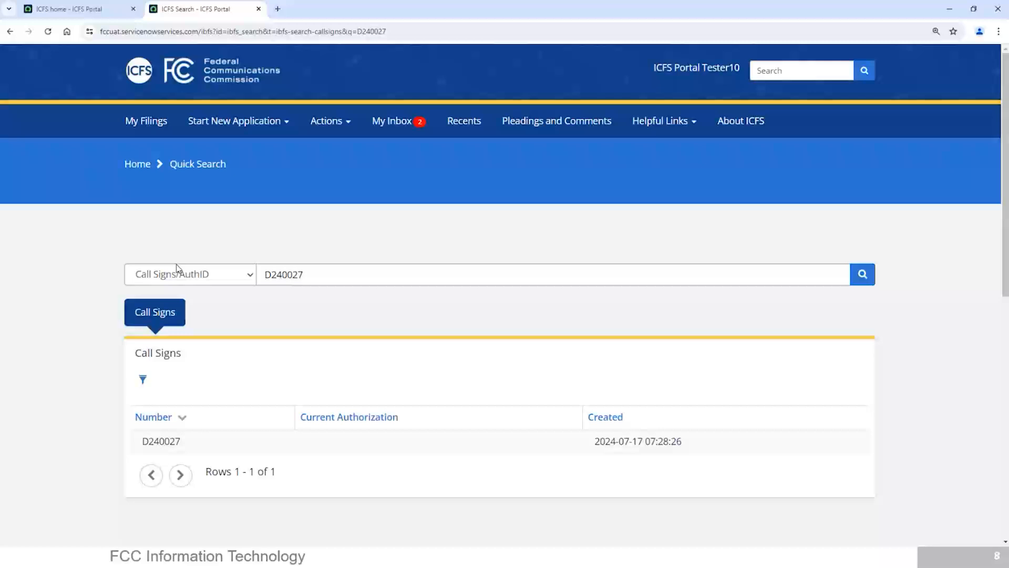
Step: Return to the ICFS home page and open the Advanced Search form
click(743, 121)
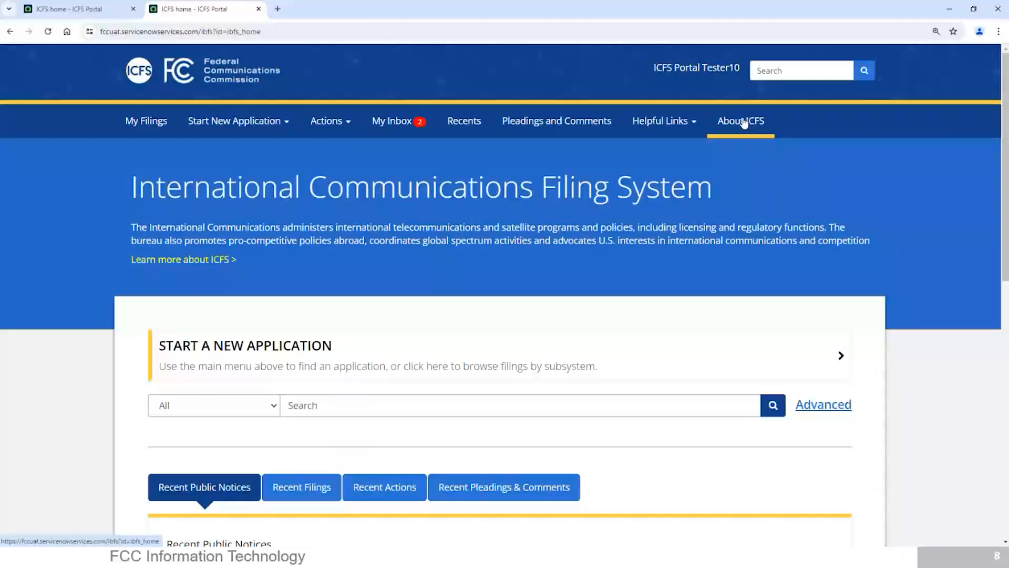
drag(1006, 162, 1004, 233)
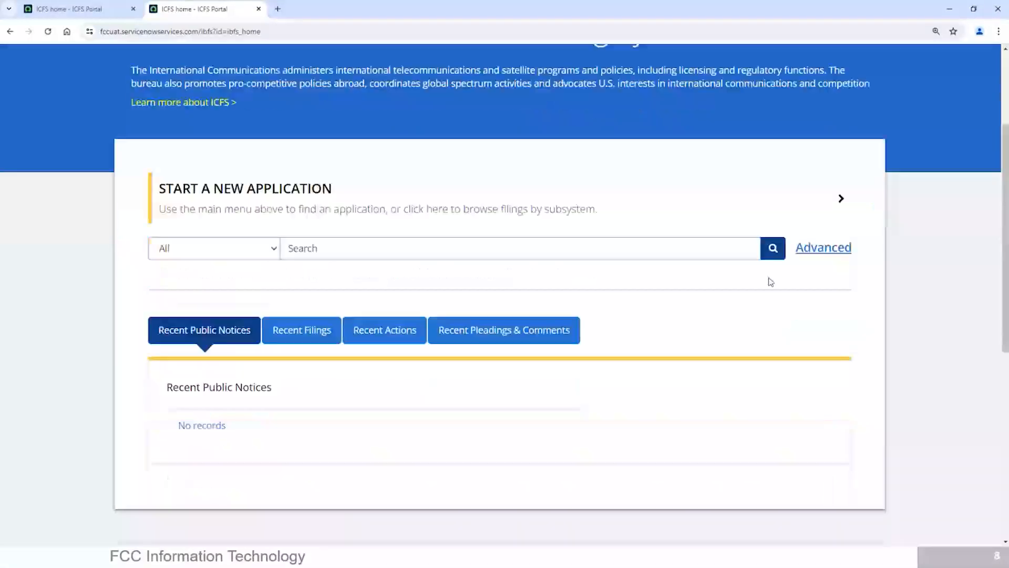
click(812, 249)
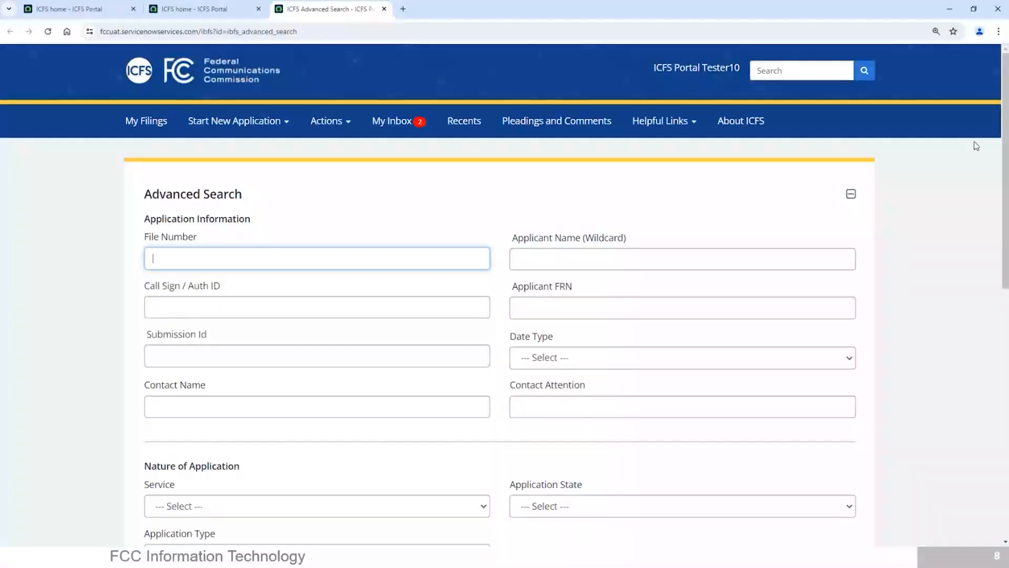
right_click(1000, 173)
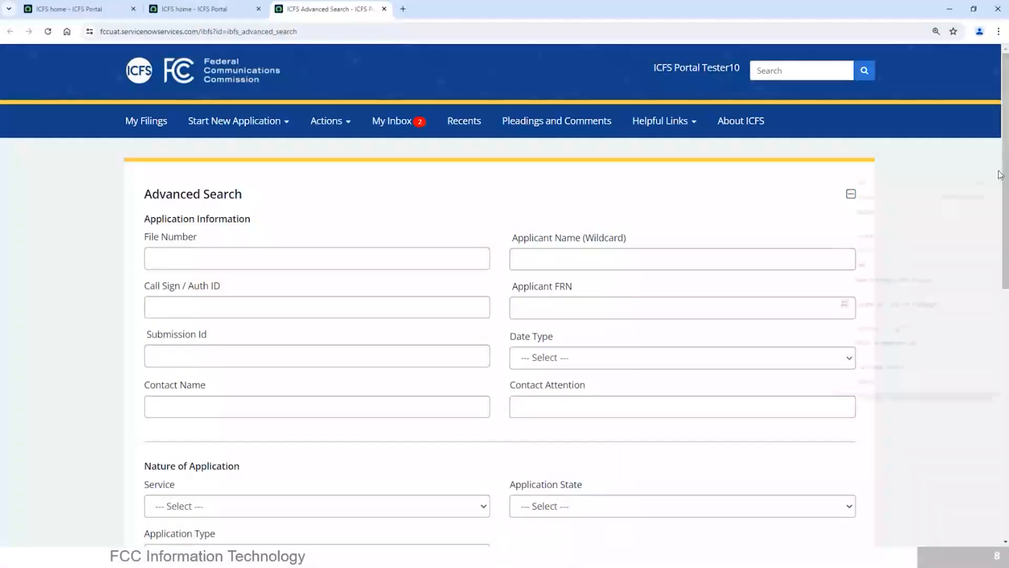
click(945, 124)
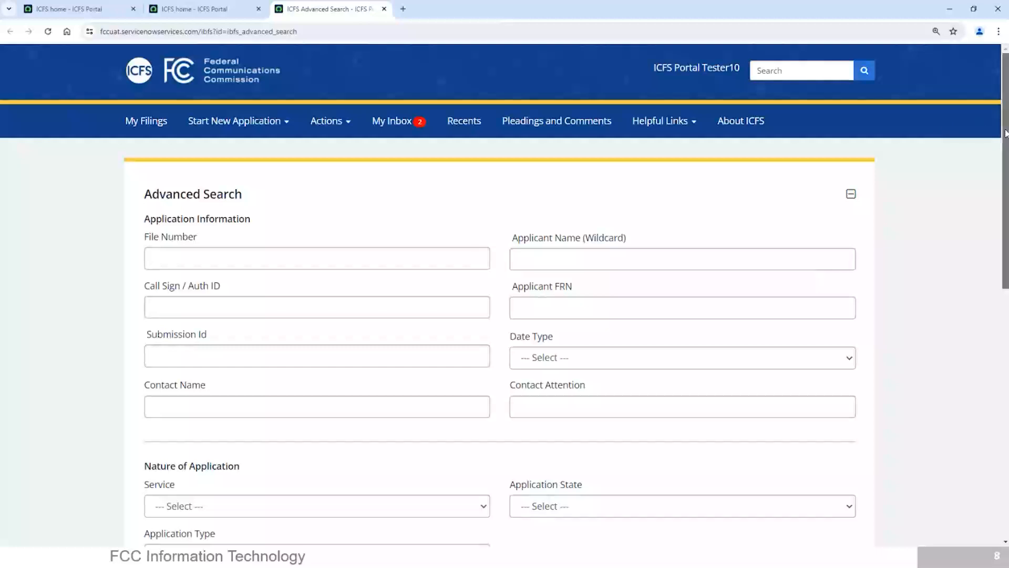
Step: Run an advanced search for filings with service ISP and application type Amendment
drag(1006, 133, 1005, 244)
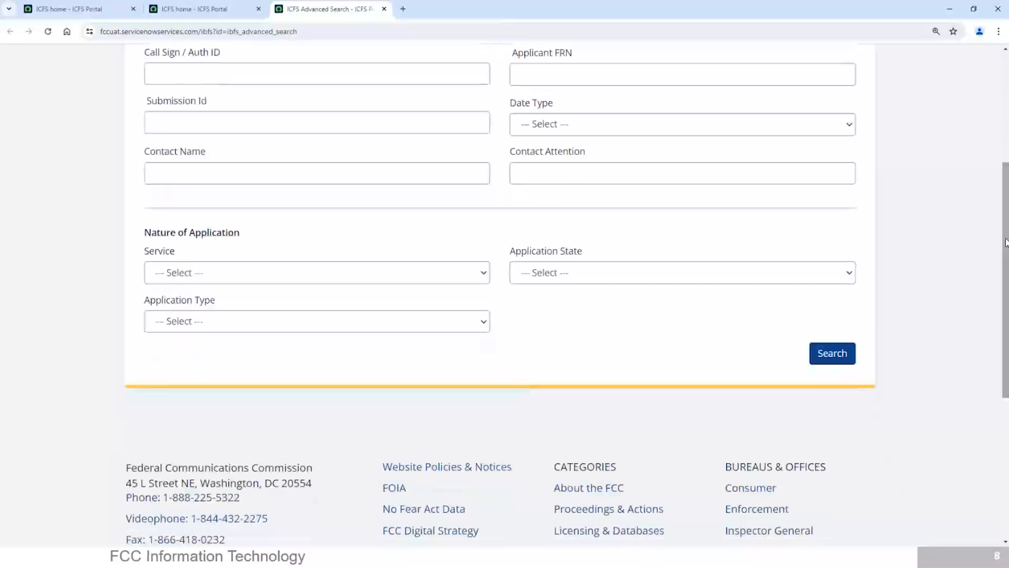
click(204, 280)
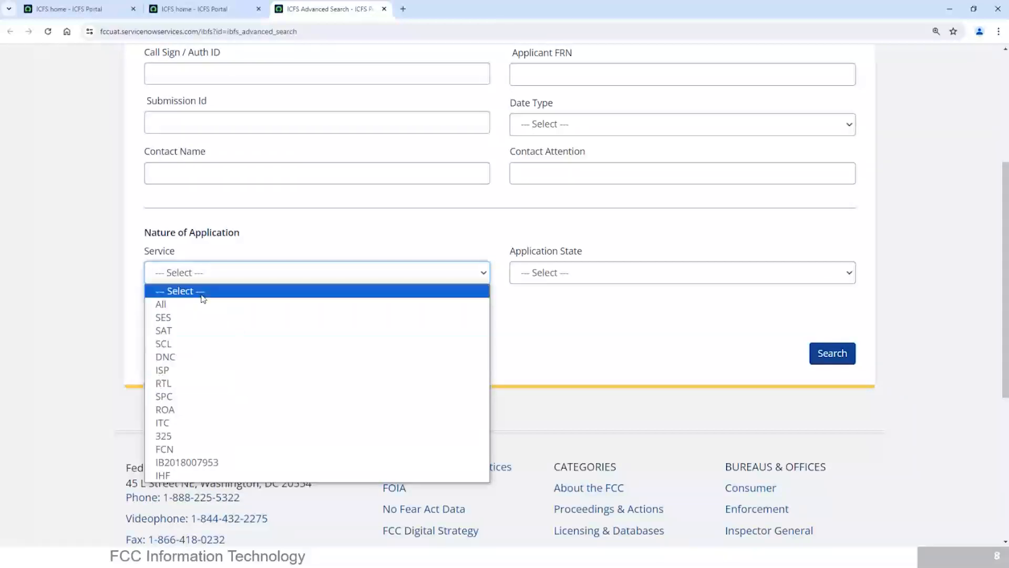
click(178, 370)
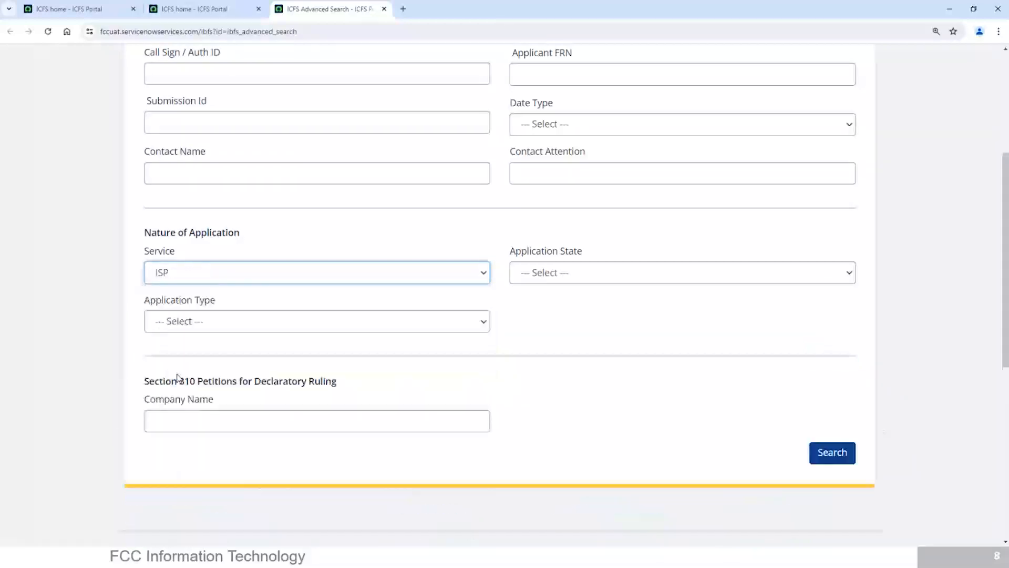
click(232, 324)
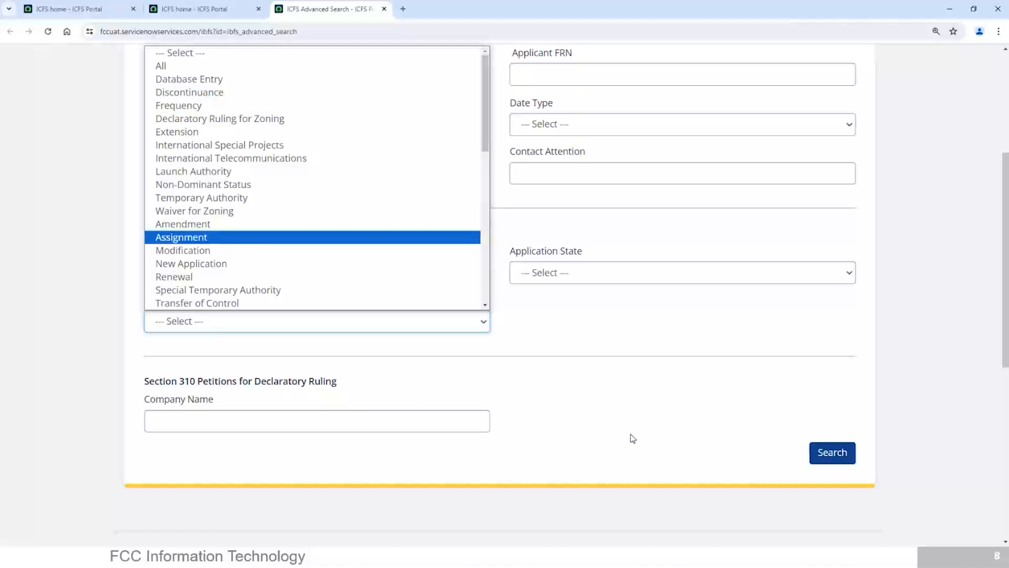
click(620, 382)
click(376, 329)
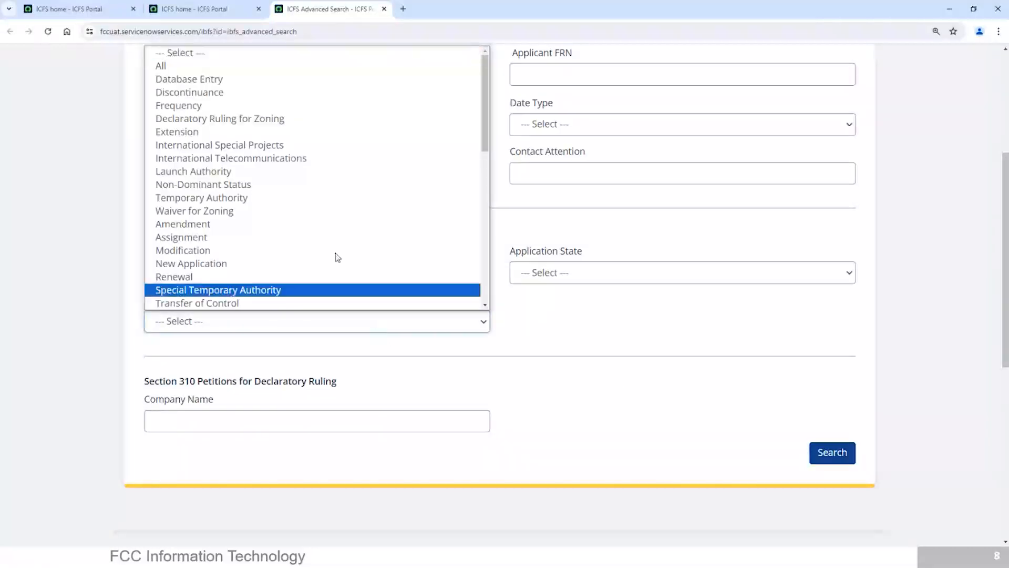
drag(484, 90, 478, 116)
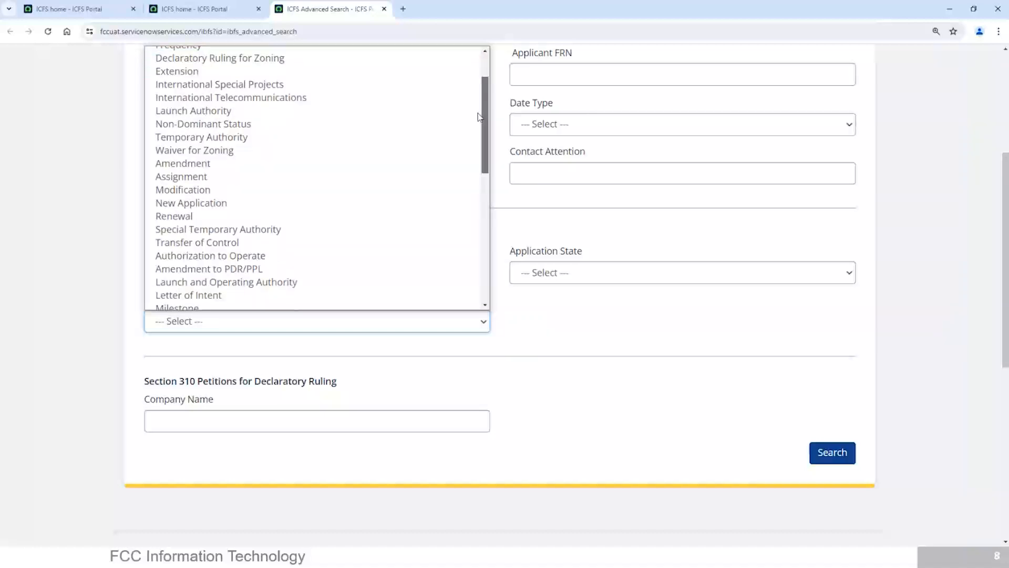
drag(479, 117, 478, 121)
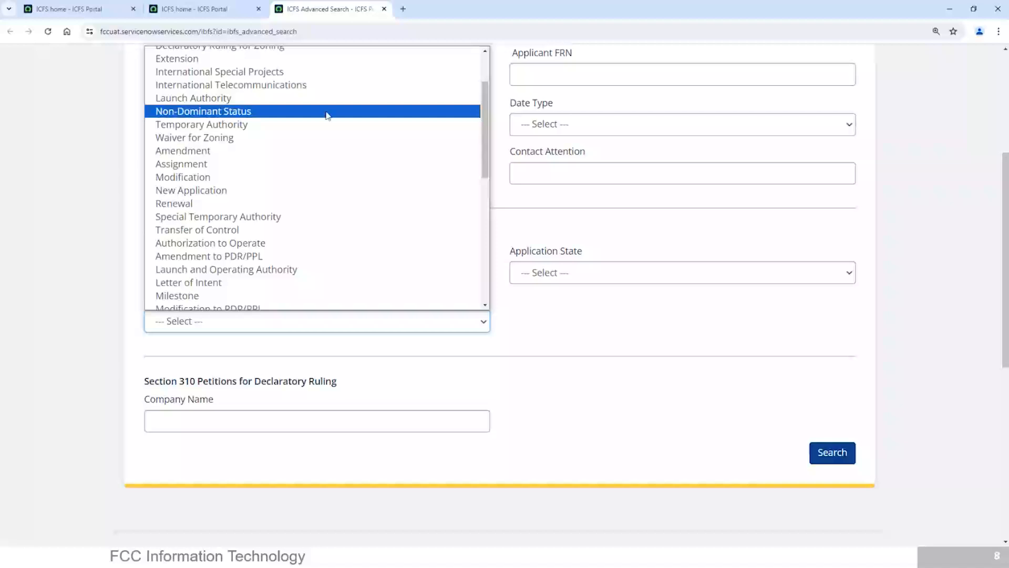
click(205, 155)
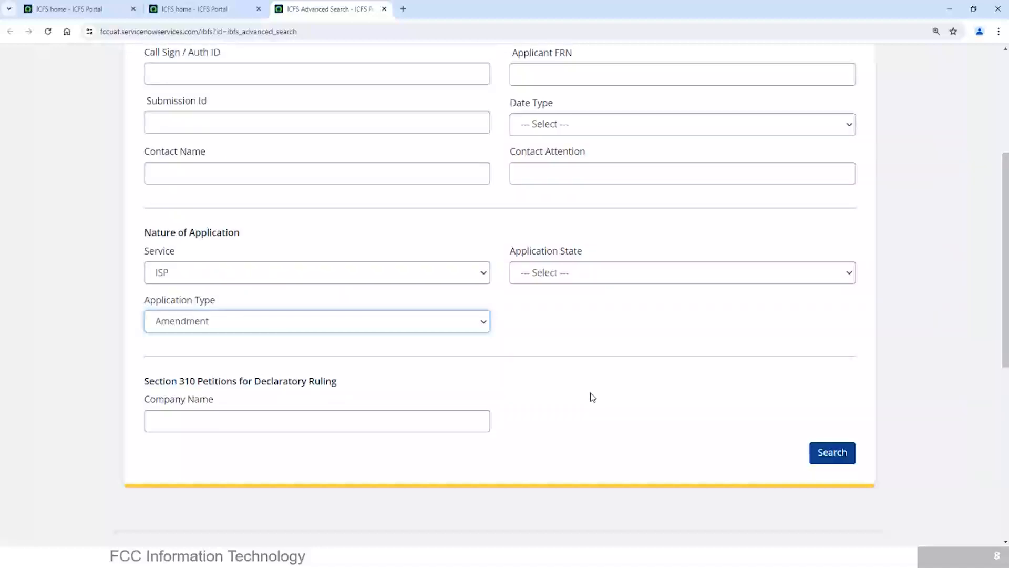
click(821, 453)
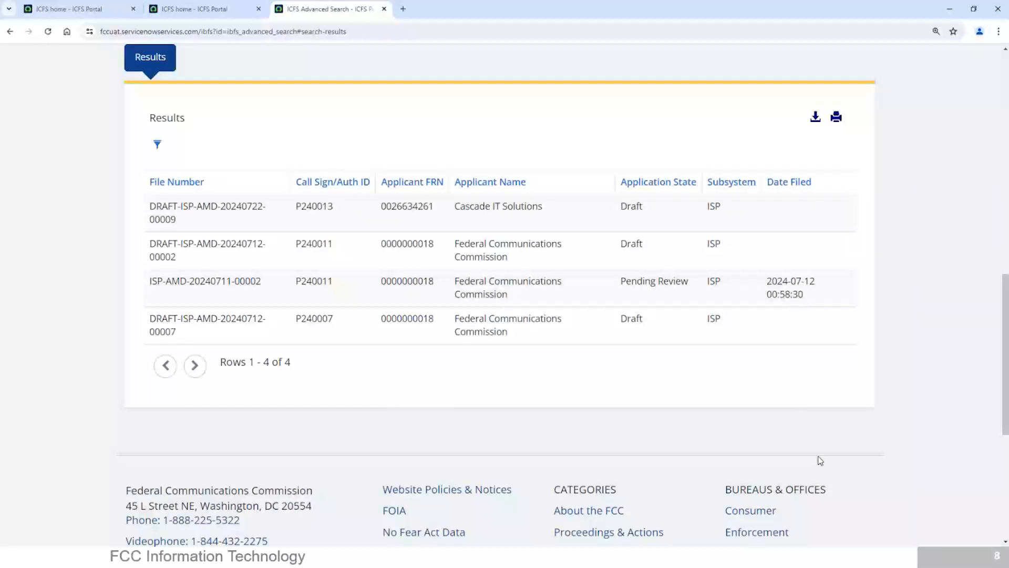
Step: Return to the Advanced Search form and search for ISP filings whose application state is Pending Review
click(10, 32)
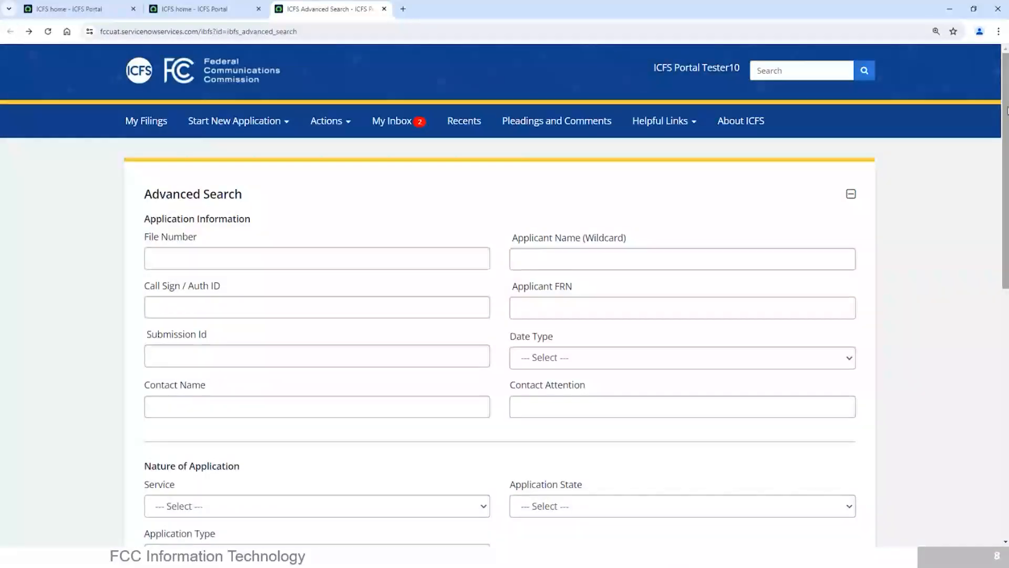
drag(1005, 110, 1005, 161)
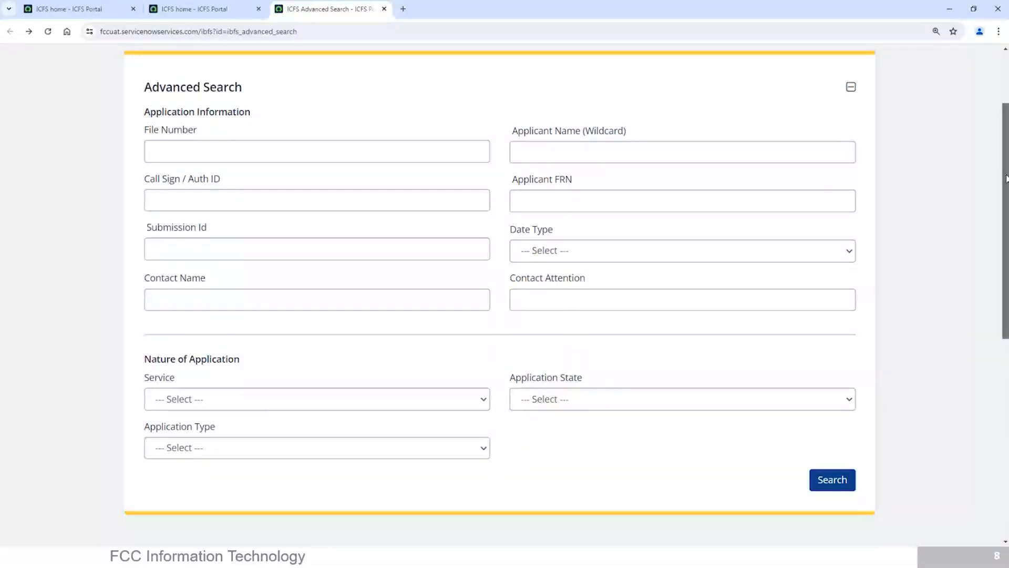
scroll(1005, 165, down, 2)
click(593, 303)
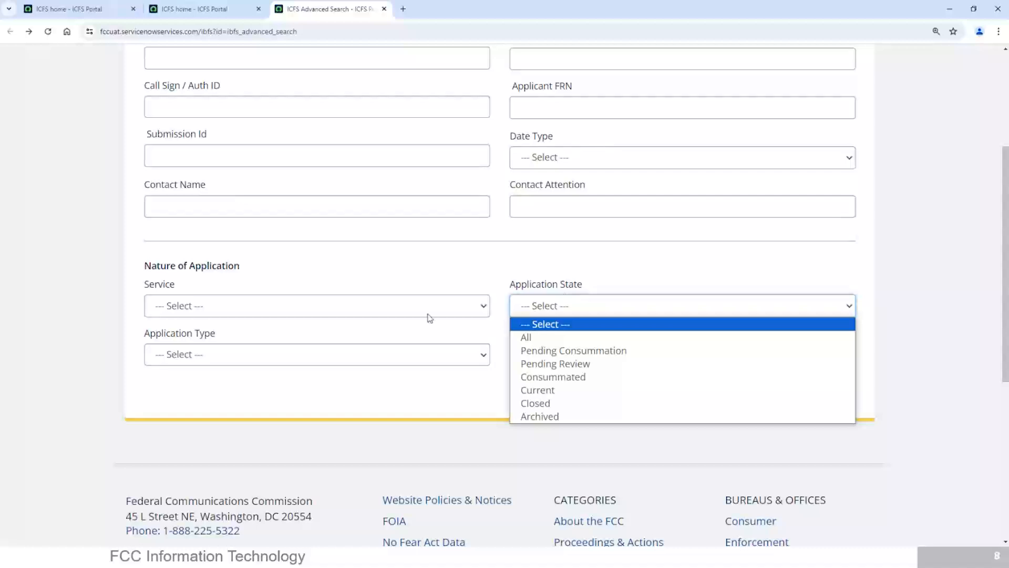
click(429, 314)
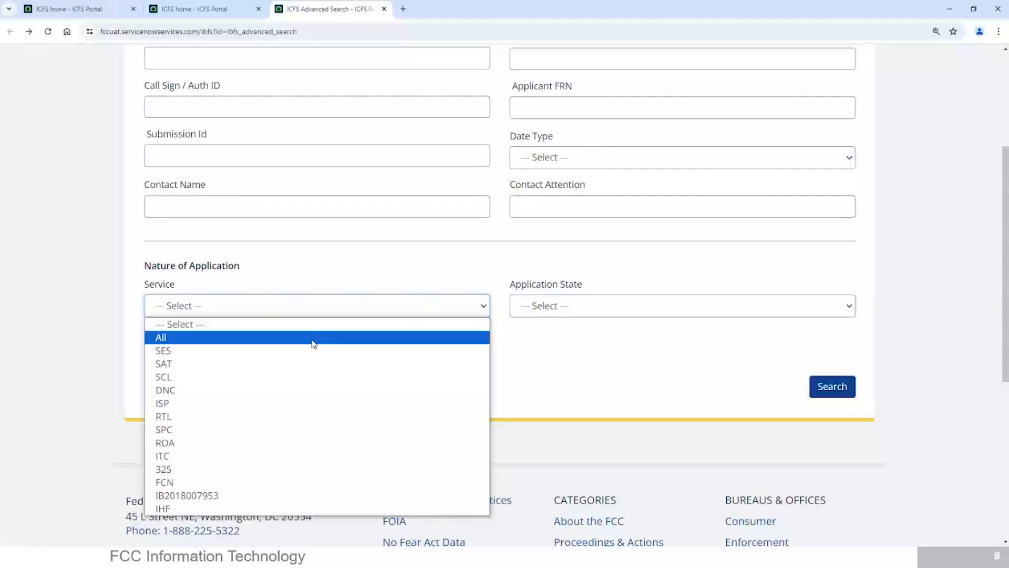
click(222, 403)
click(546, 310)
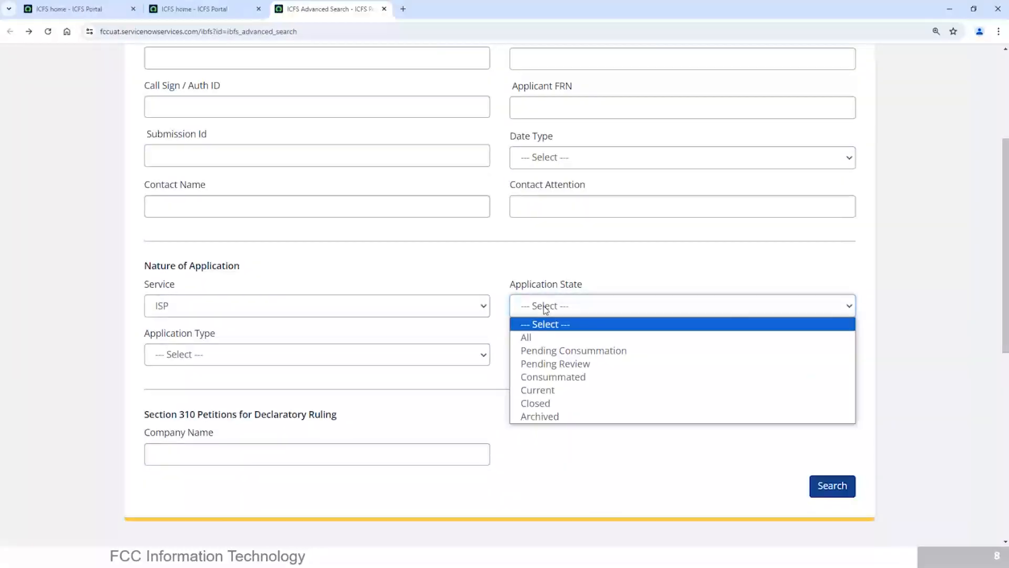
click(560, 364)
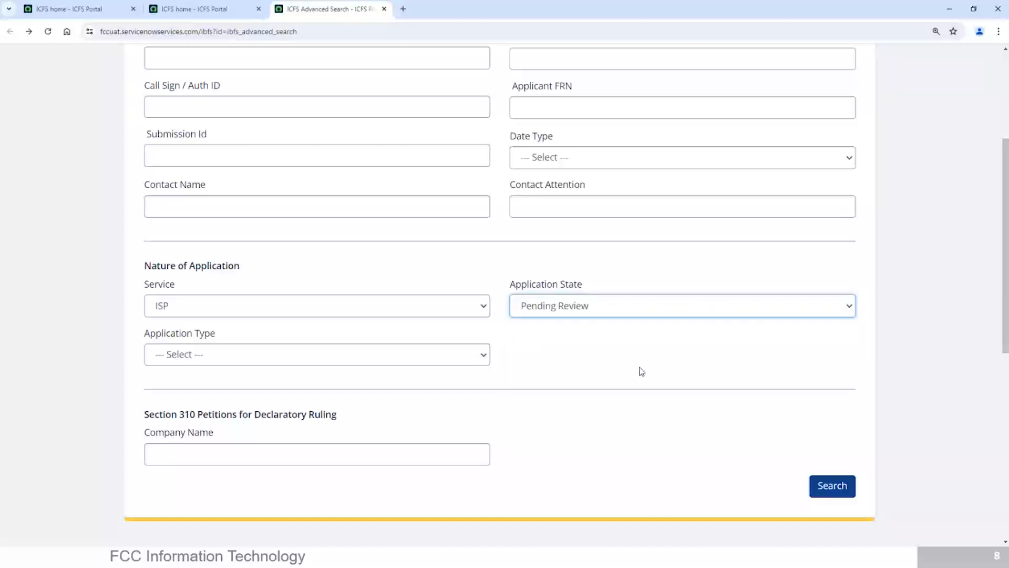
click(836, 494)
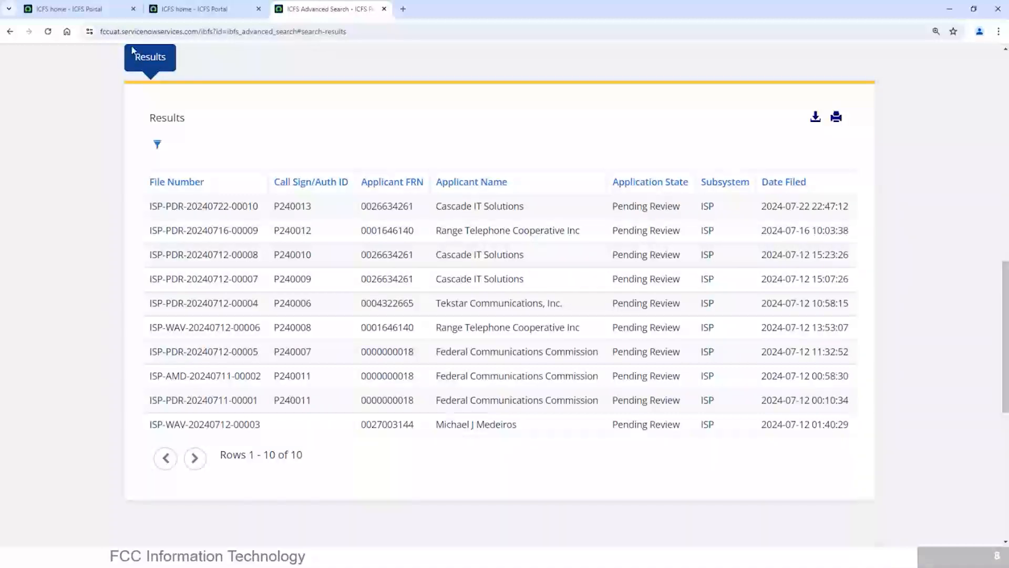
Step: Leave the search results and open My Inbox to view the unread notifications
click(10, 35)
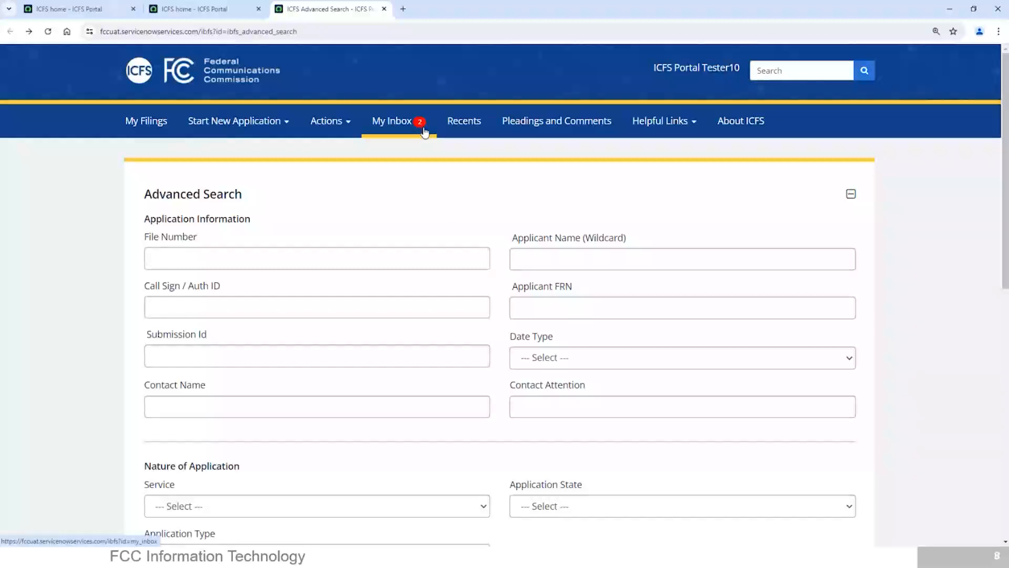
click(406, 123)
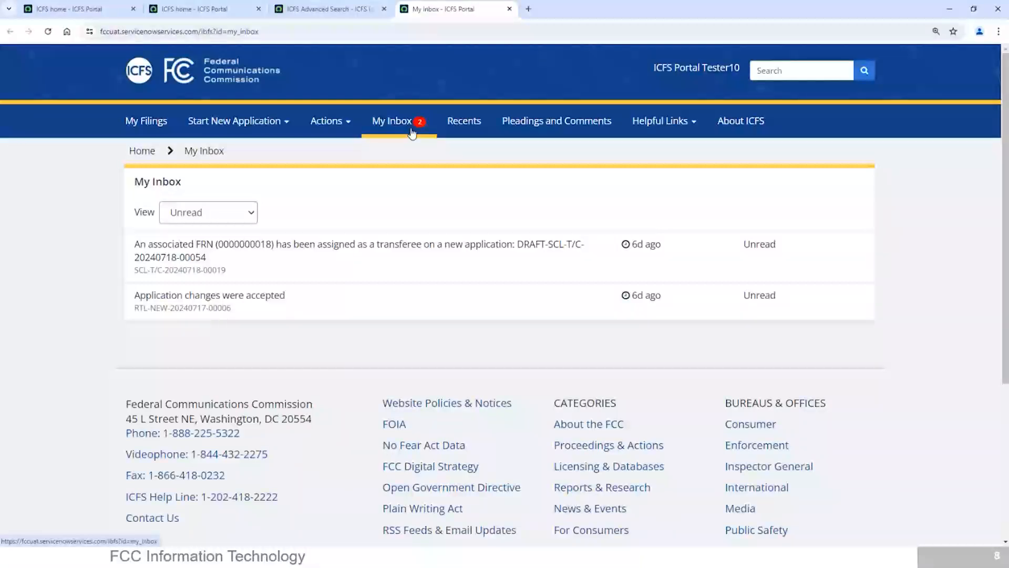
Step: Return to the ICFS home page and open the FAQ page with the helpful links
click(765, 128)
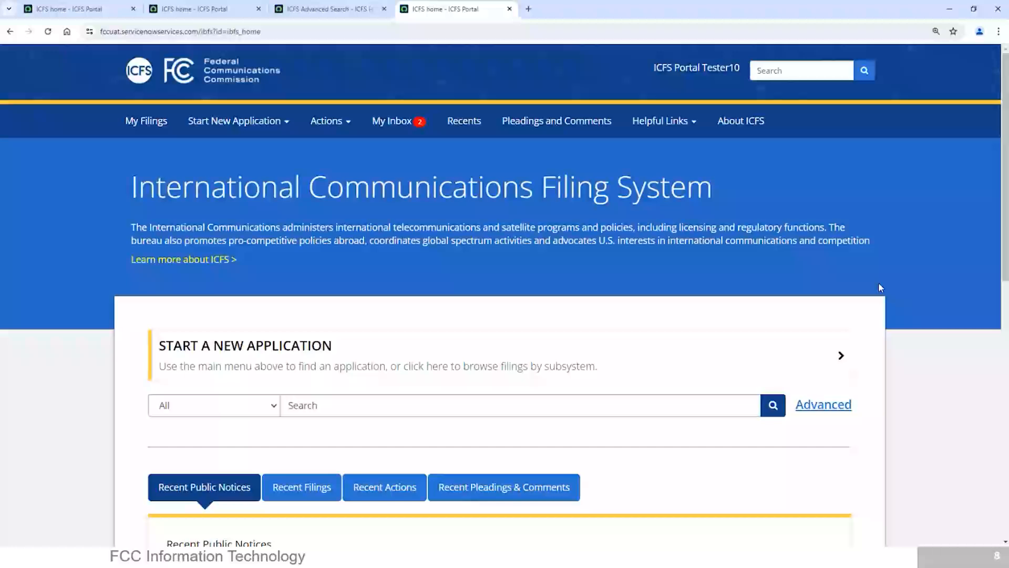
click(659, 123)
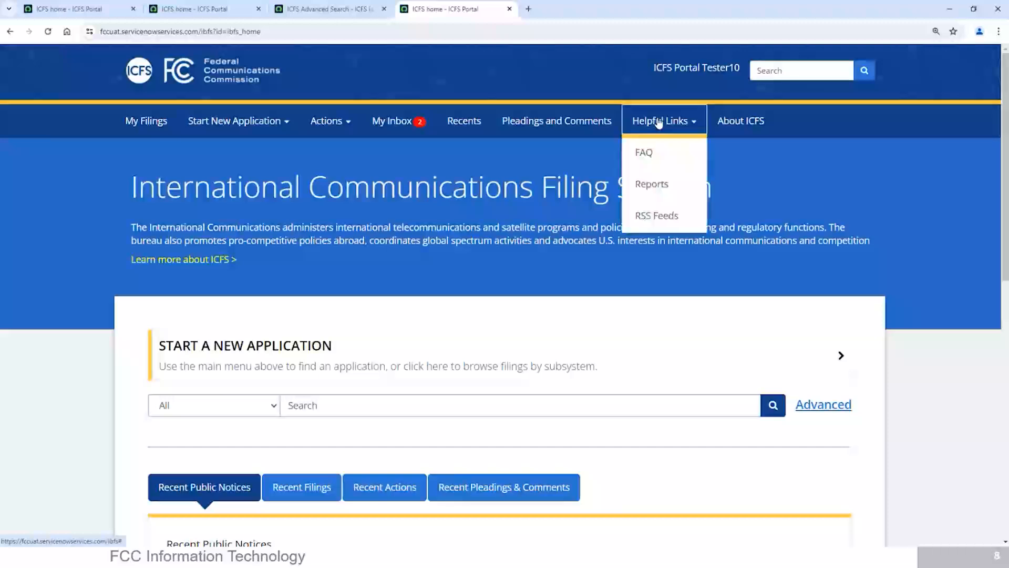
click(650, 152)
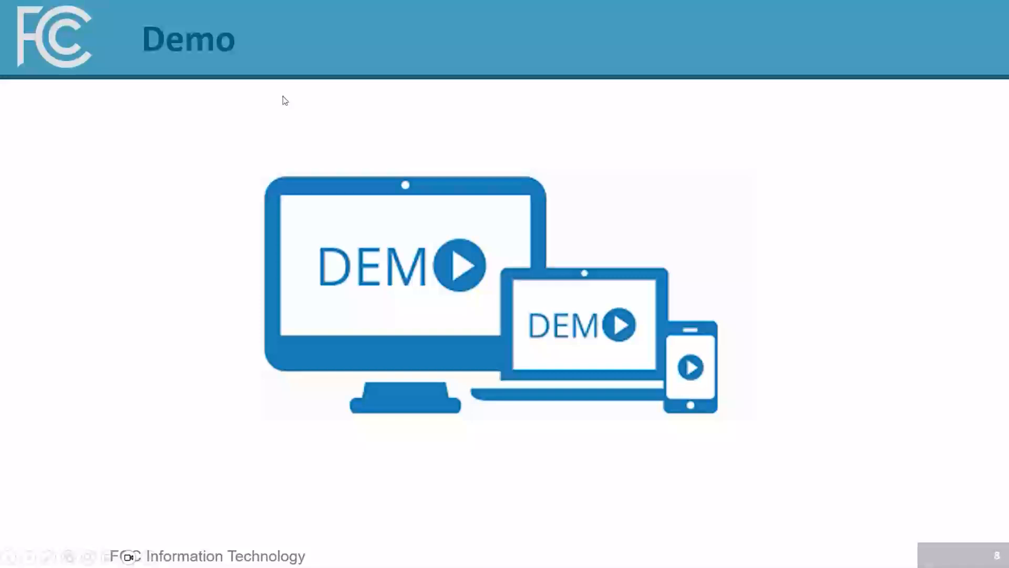
Step: Advance the PowerPoint slide show to the Demo slide on page 10, end the show and close the presentation window
click(419, 197)
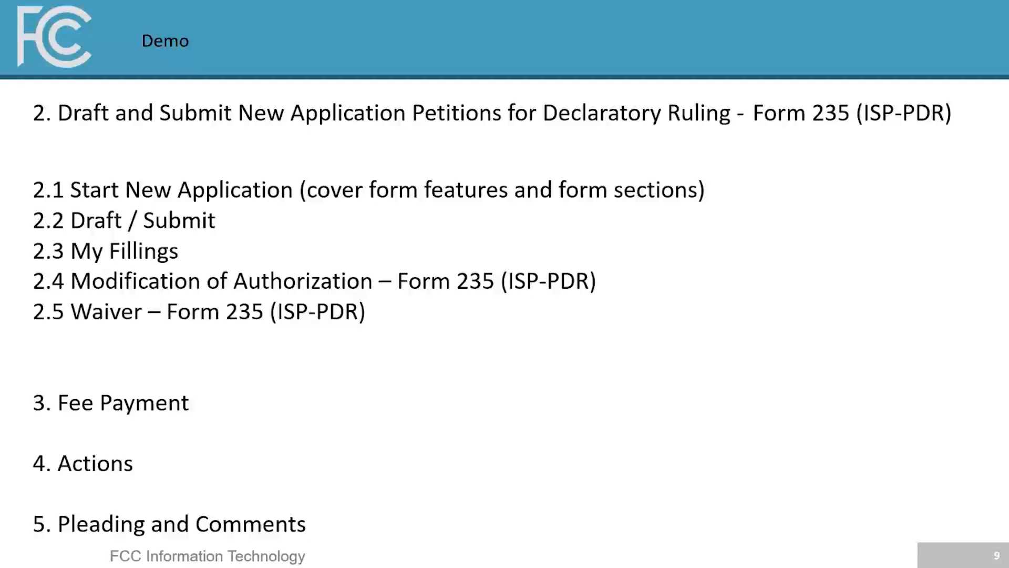
click(842, 386)
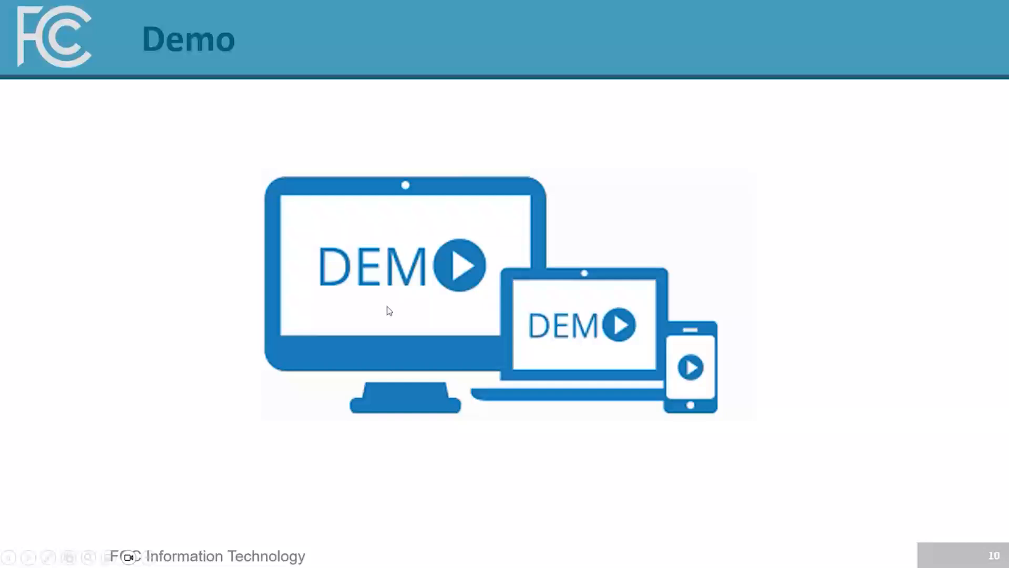
key(Escape)
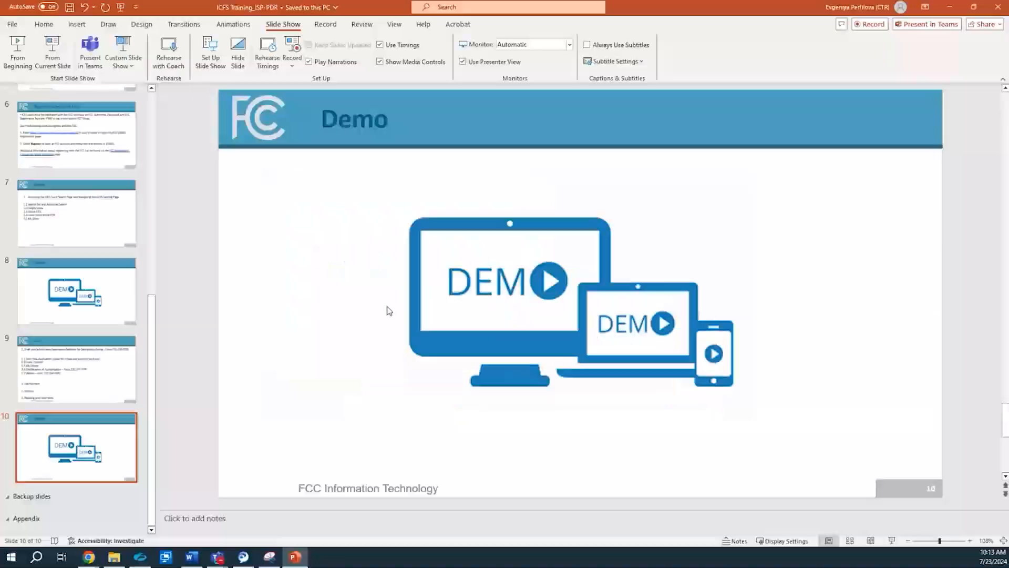
click(999, 7)
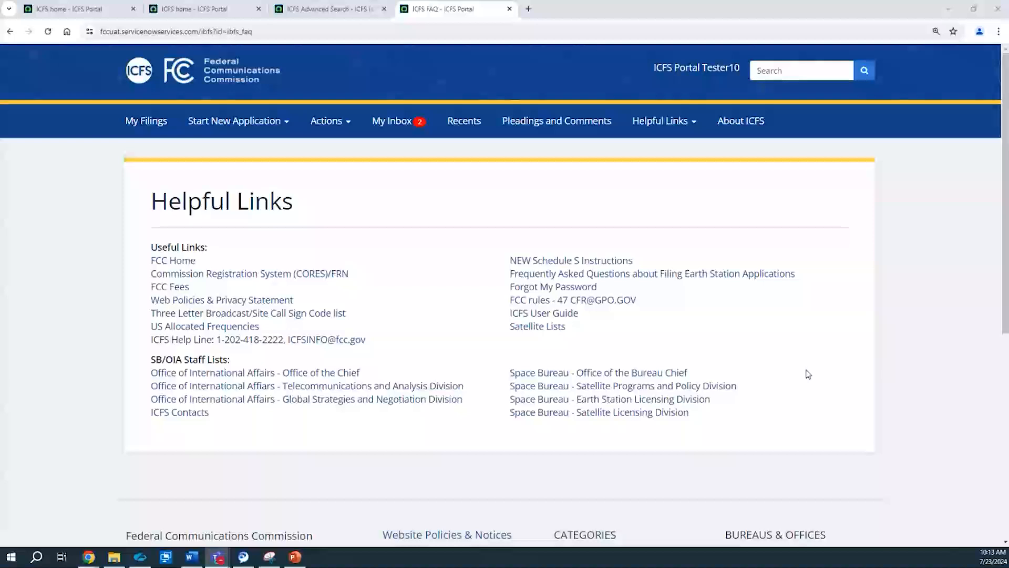
Step: Start a new Petition for Declaratory Ruling application under International Telecommunications, Section 310 Petitions for Declaratory Ruling
click(234, 133)
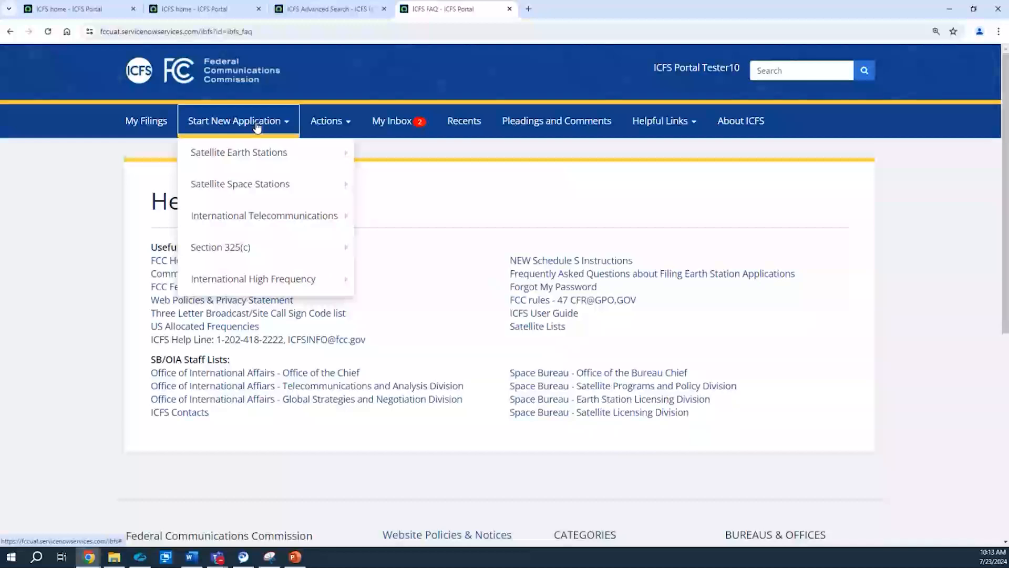
mouse_move(297, 220)
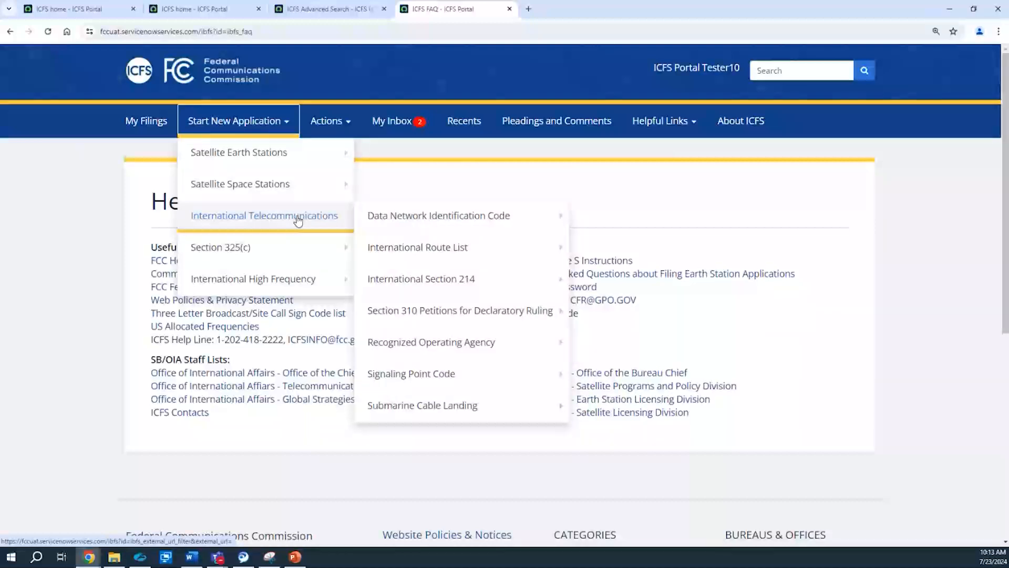
mouse_move(394, 219)
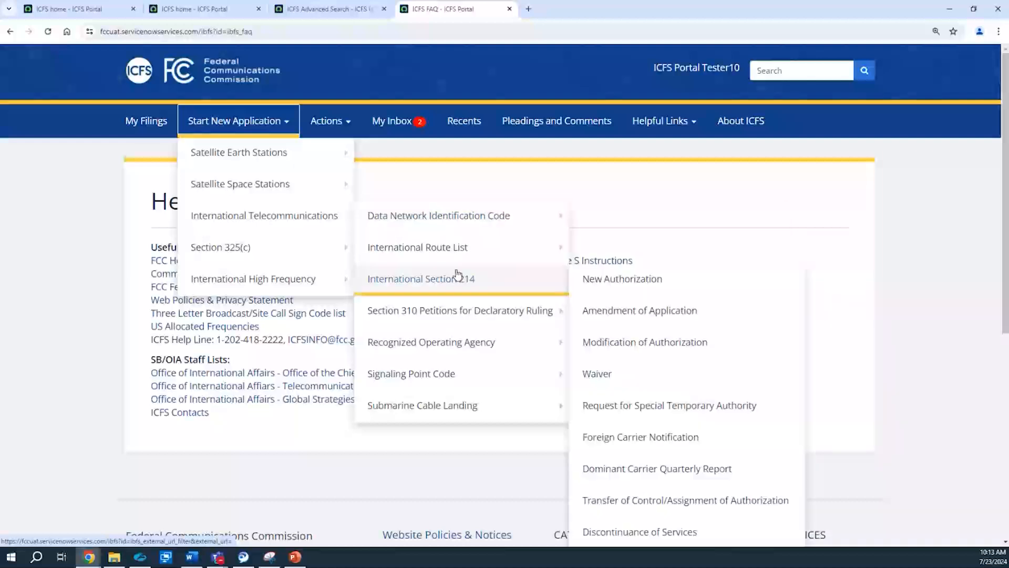
mouse_move(465, 310)
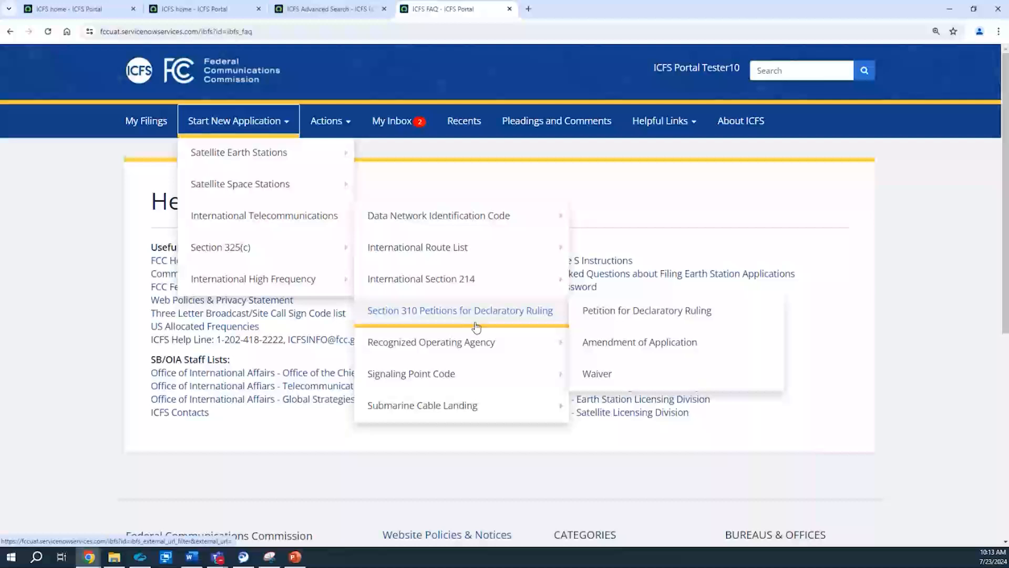
click(618, 311)
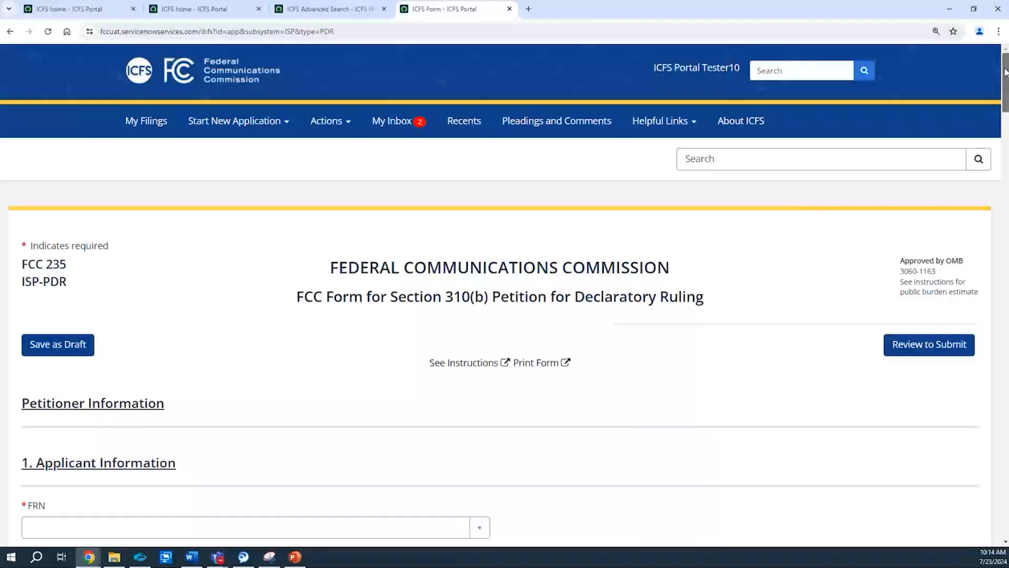
Step: Look over the beginning of Form 235 (ISP-PDR), then open its instructions, read the purpose of the form and close them
drag(1005, 72, 1005, 86)
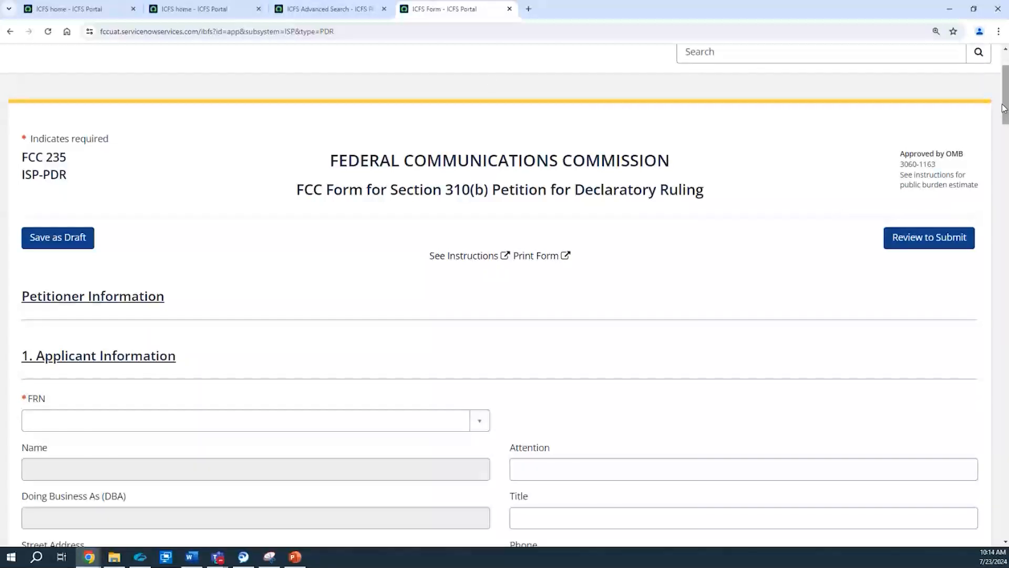
drag(1004, 108, 1004, 89)
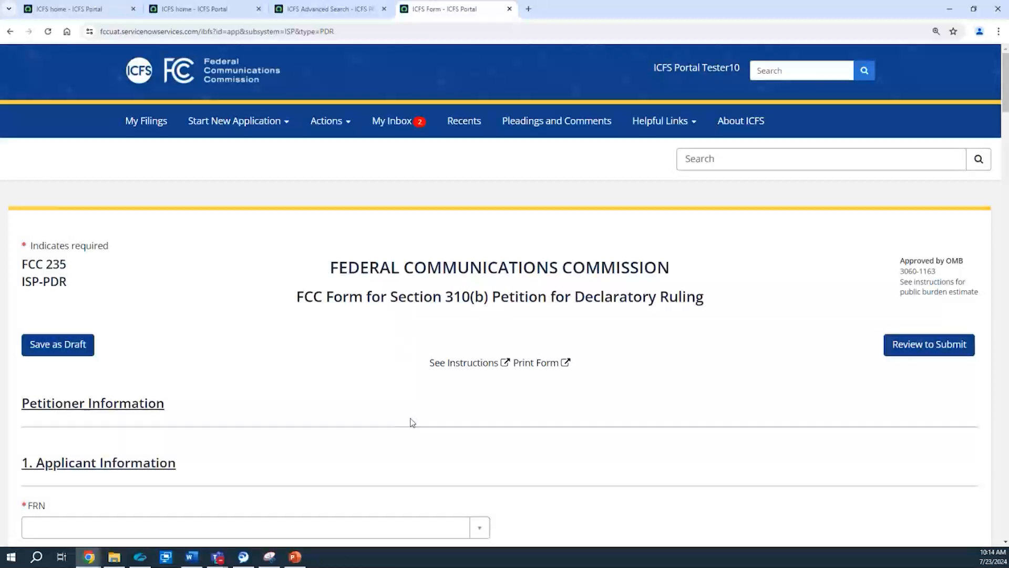
click(450, 364)
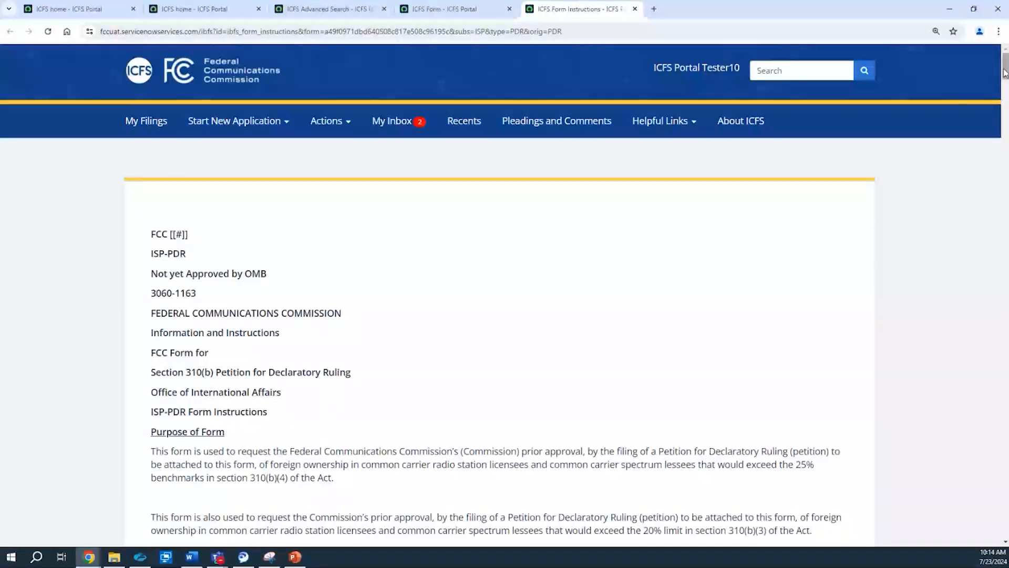
mouse_move(1004, 72)
mouse_down()
mouse_move(1005, 218)
mouse_move(1002, 63)
mouse_up()
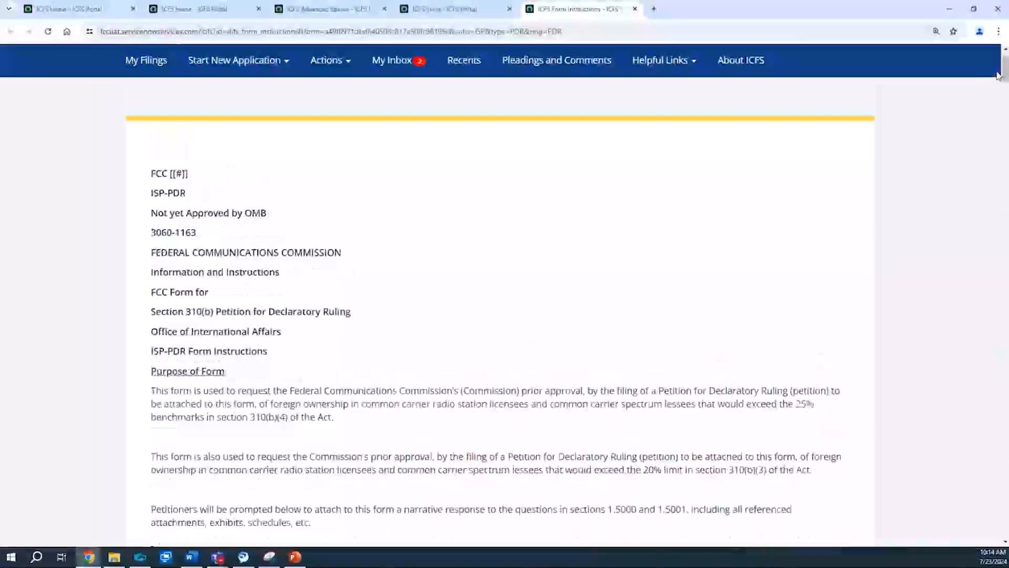
click(635, 9)
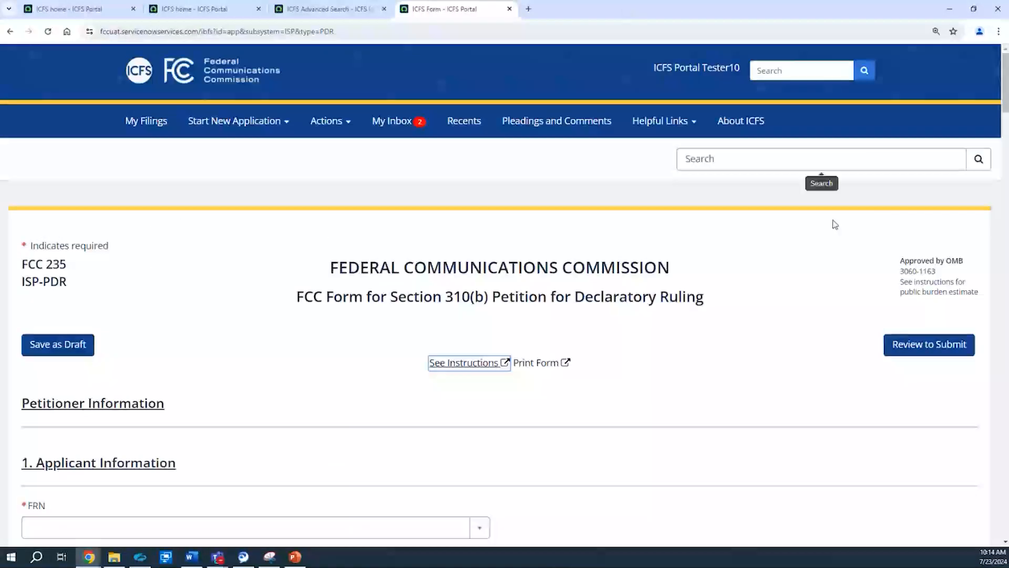
Step: Open the print preview of the petition form, look at the available print destinations and cancel without printing
drag(1005, 84, 1004, 87)
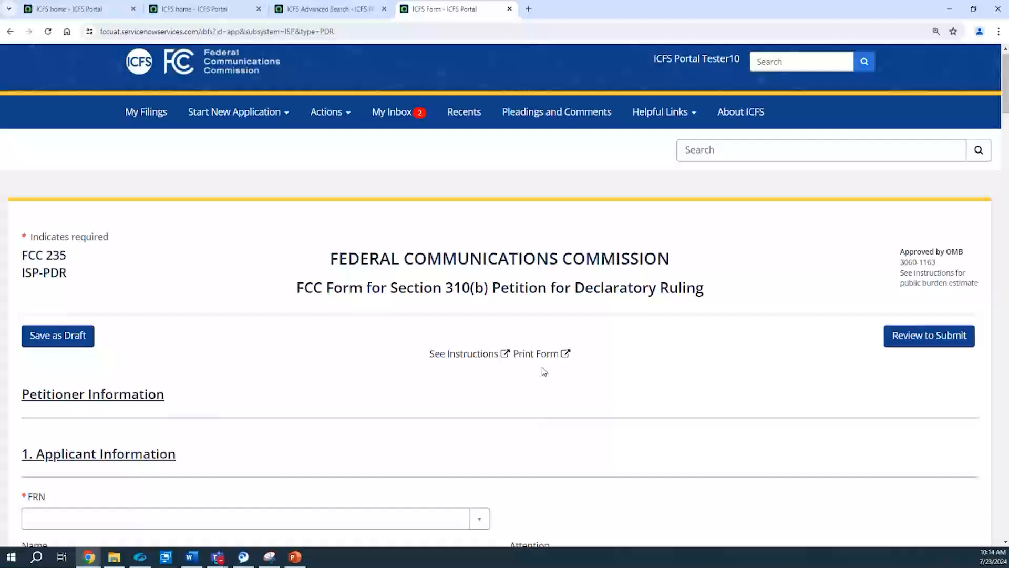
click(537, 354)
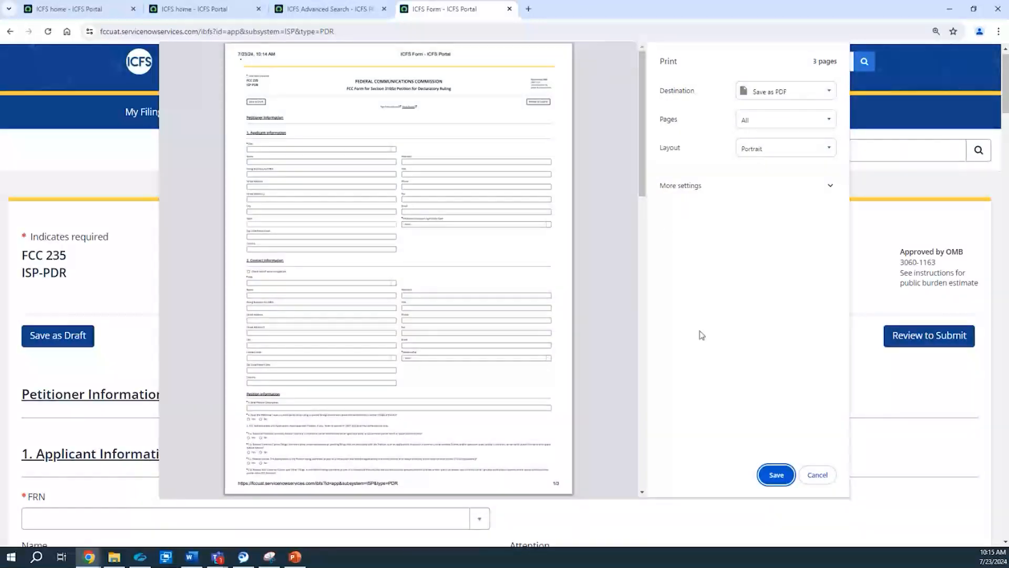
click(769, 102)
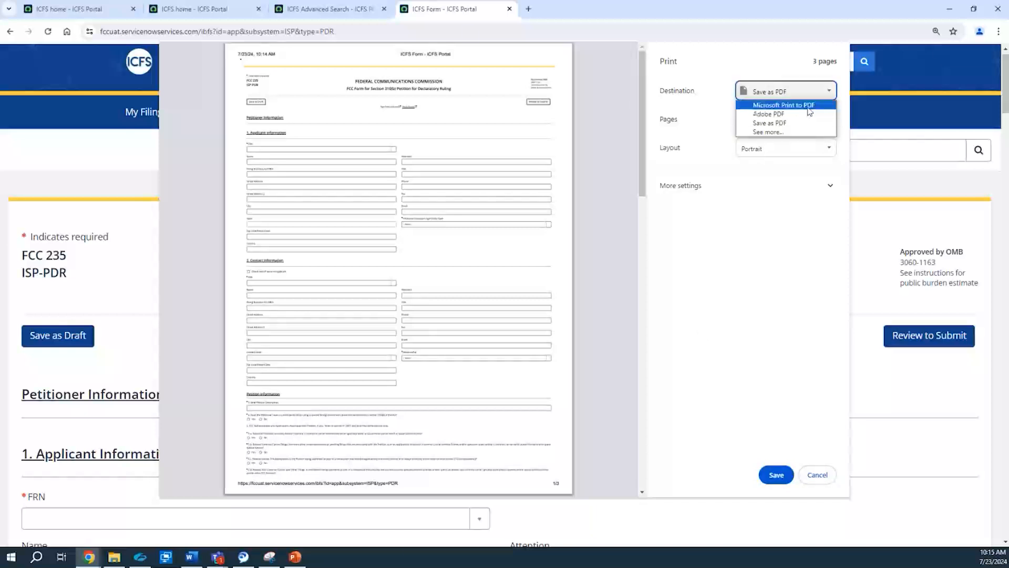
click(718, 96)
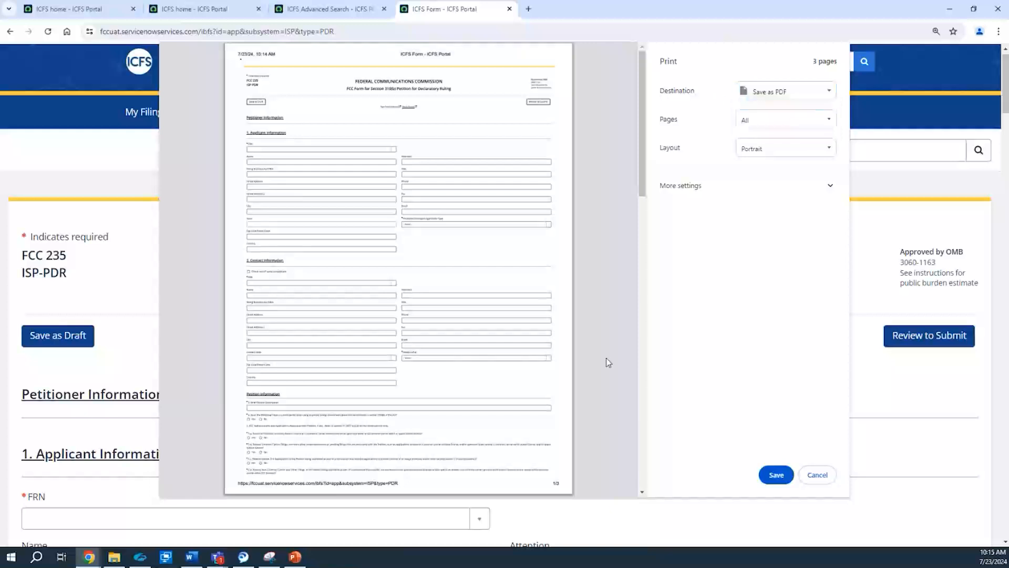
click(817, 475)
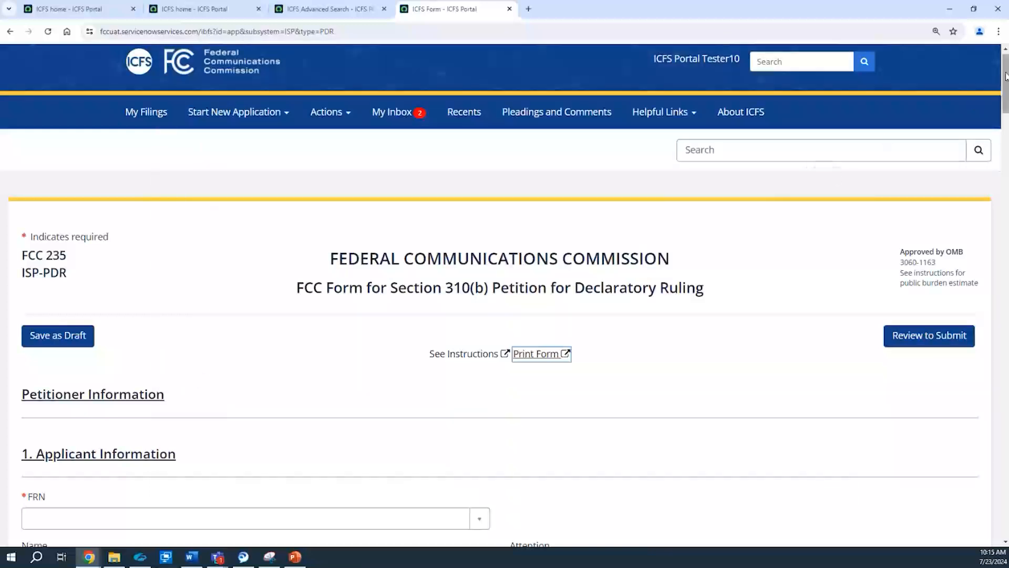
Step: Fill in the applicant information by choosing the second listed FRN and set the Petitioner/Licensee Legal Entity Type to Individual
drag(999, 82, 1006, 119)
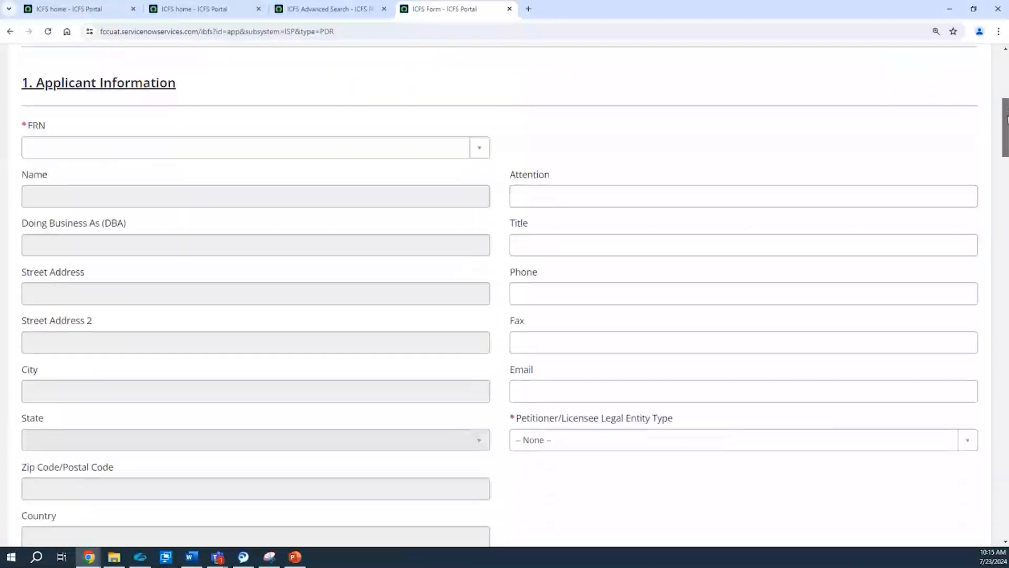
click(33, 149)
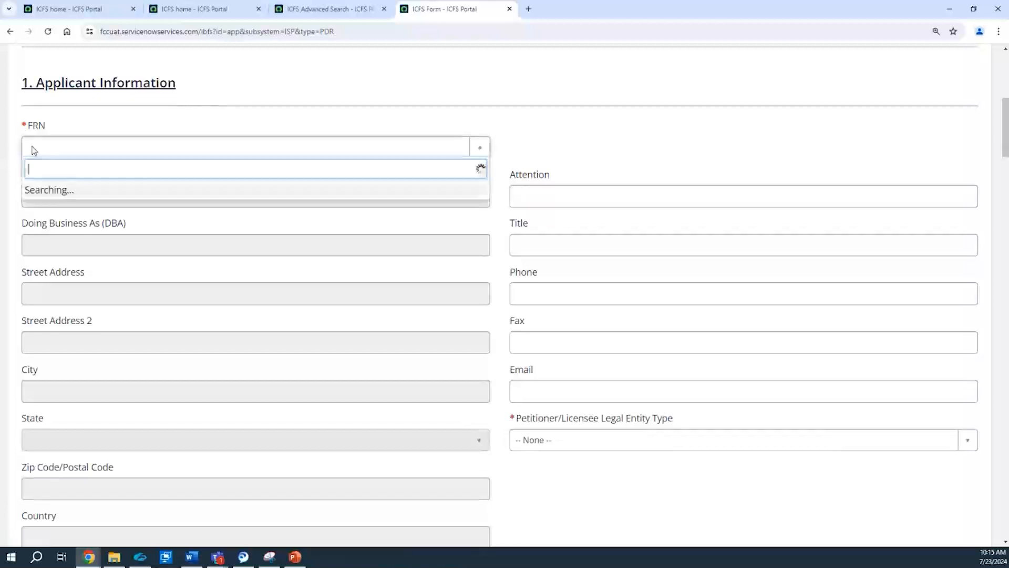
click(286, 123)
click(204, 149)
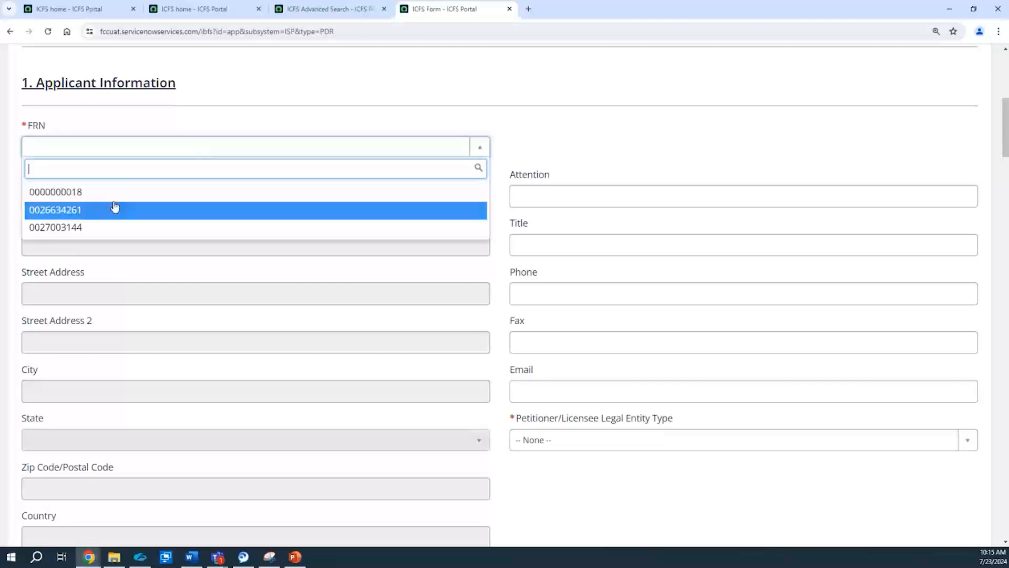
click(115, 207)
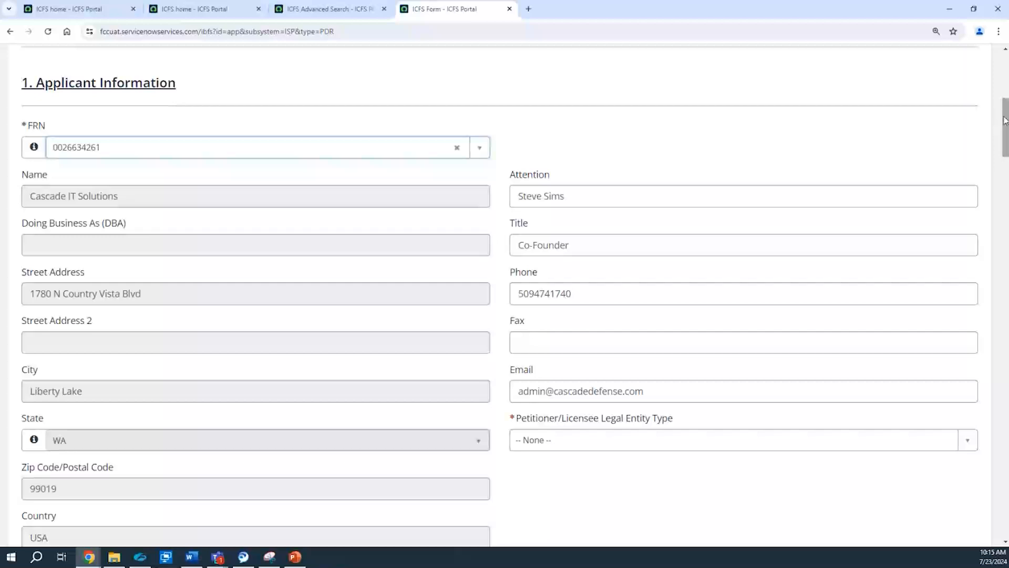
scroll(1004, 120, down, 5)
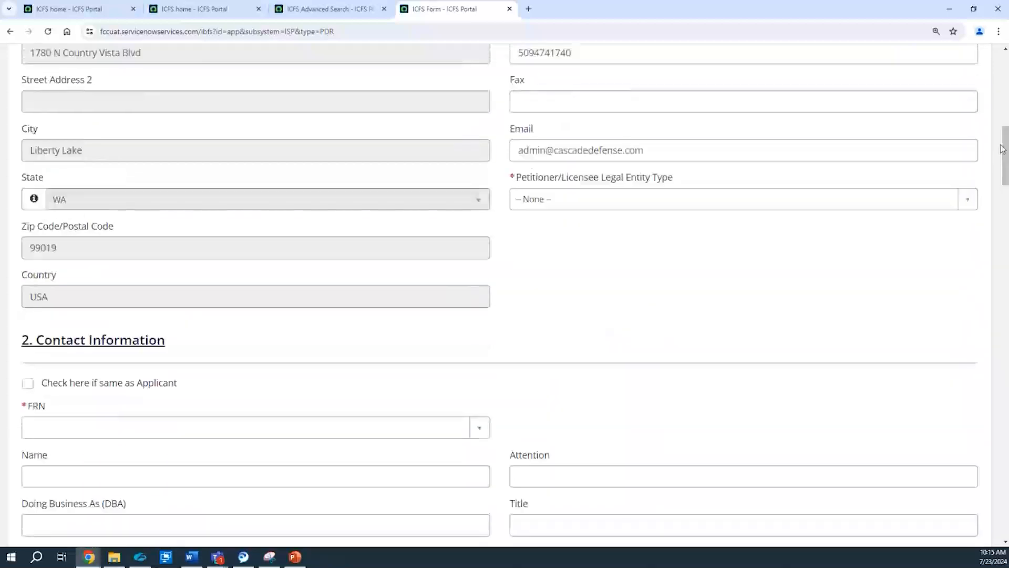
click(639, 214)
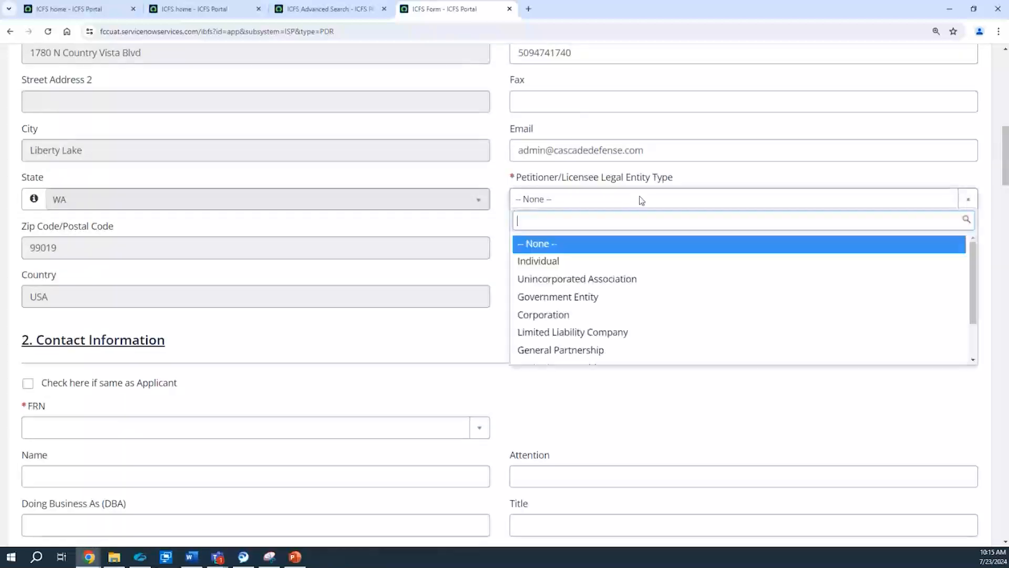
click(609, 262)
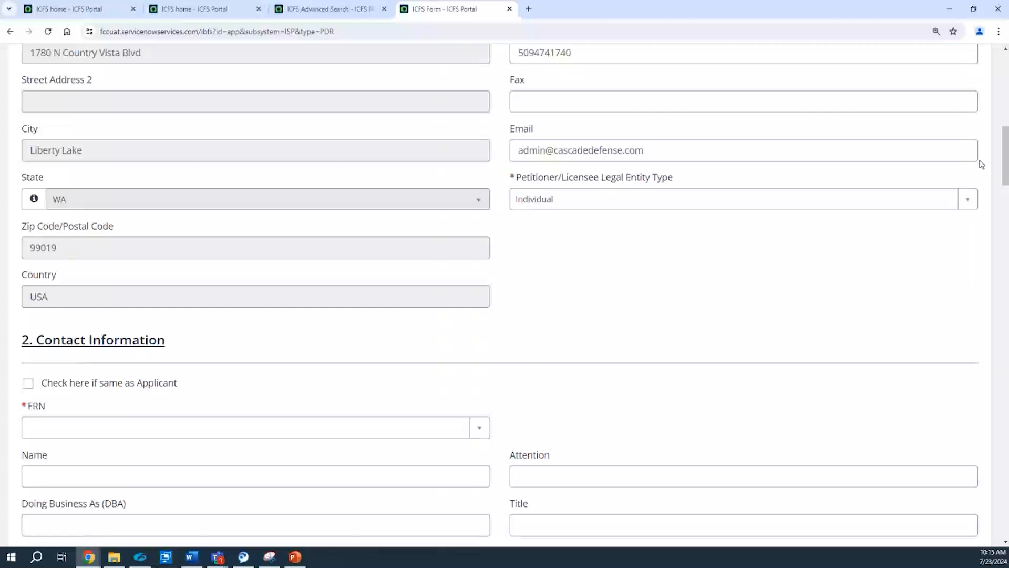
Step: Mark the contact information as the same as the applicant and set the contact's relationship to Same
drag(1006, 157, 1006, 184)
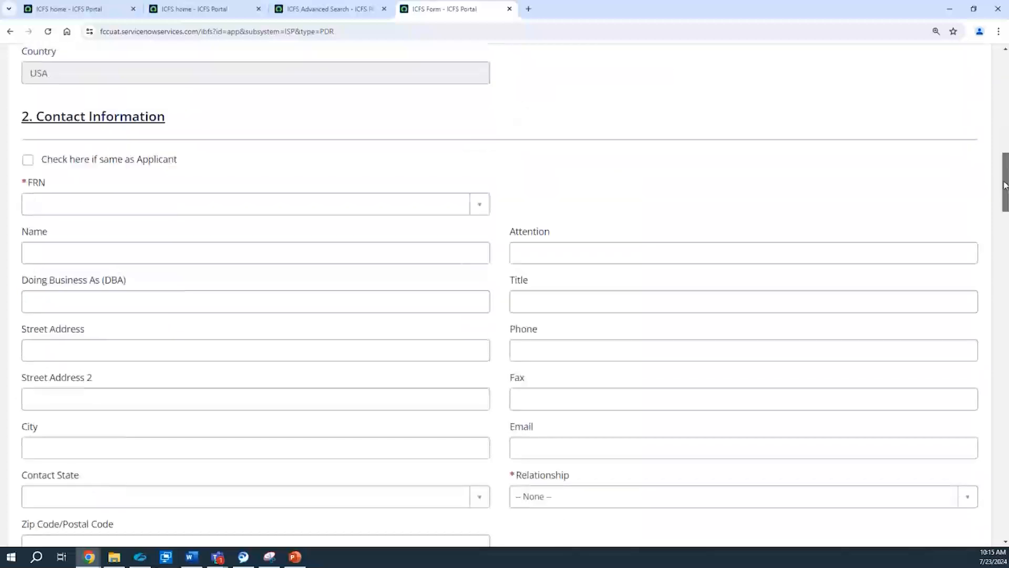
click(29, 161)
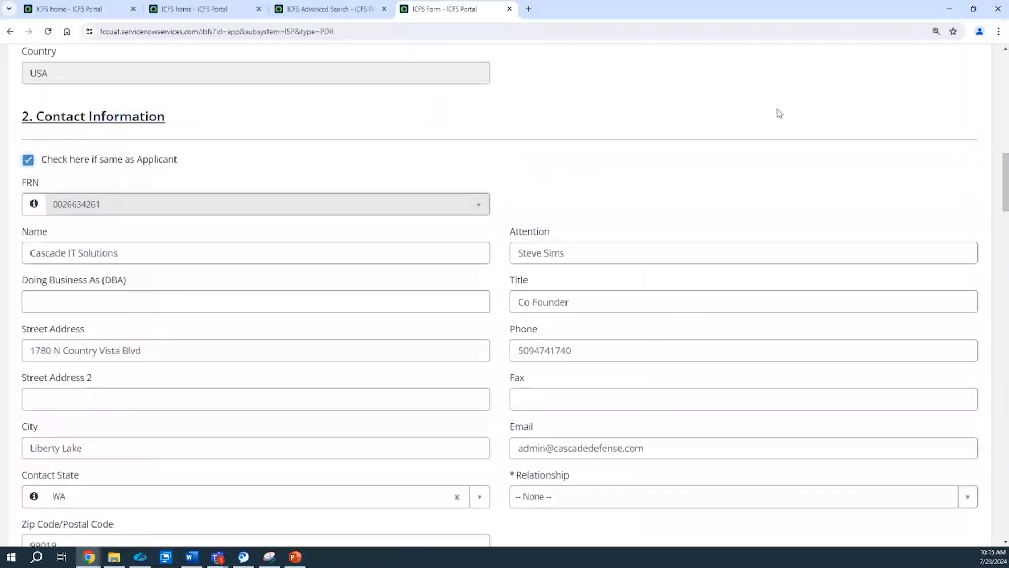
drag(1008, 169, 1001, 207)
click(800, 190)
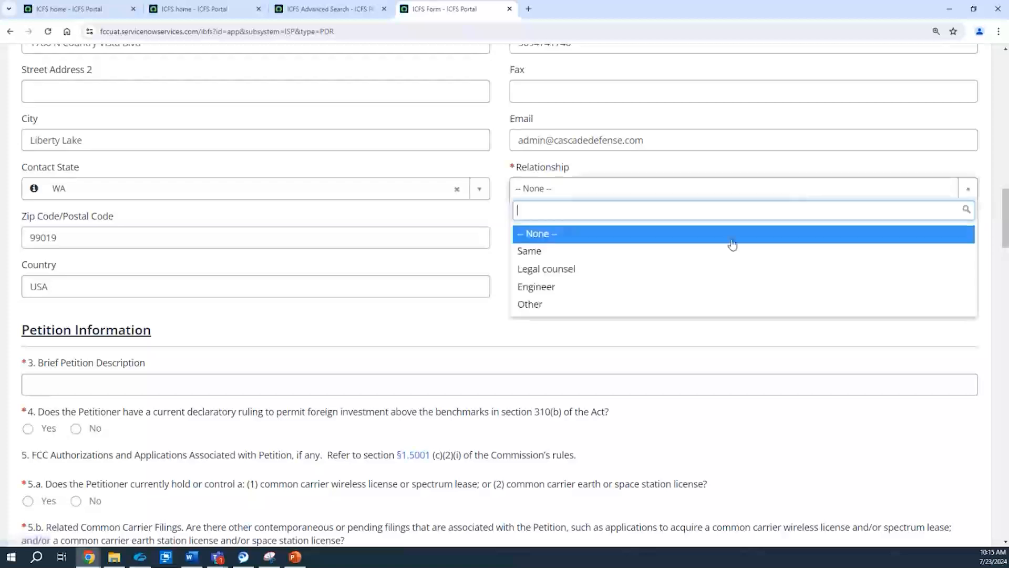
click(728, 250)
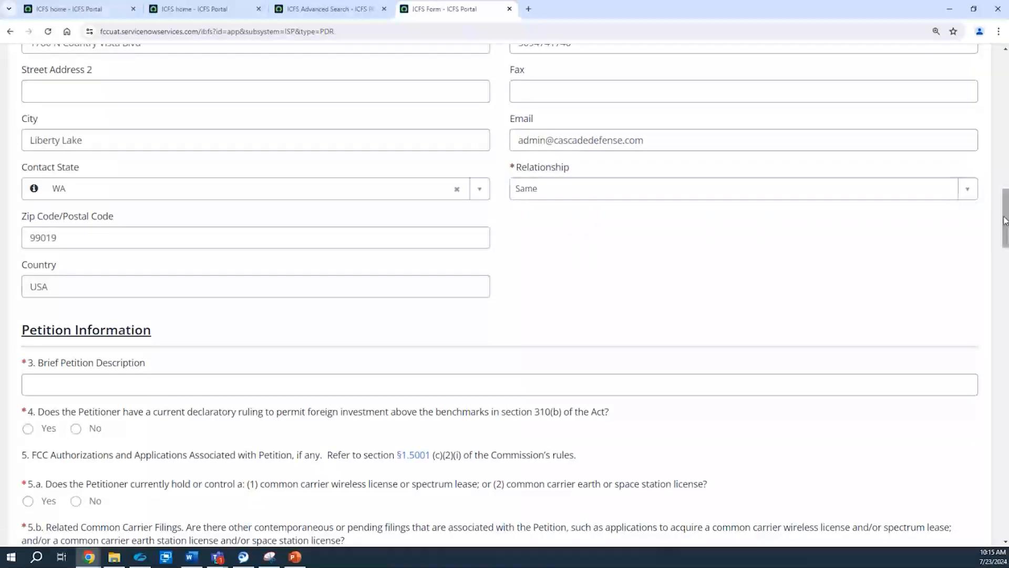
right_click(1005, 242)
click(888, 209)
Step: Enter "ISP-PDR 7.23" as the Brief Petition Description in question 3
scroll(176, 235, down, 3)
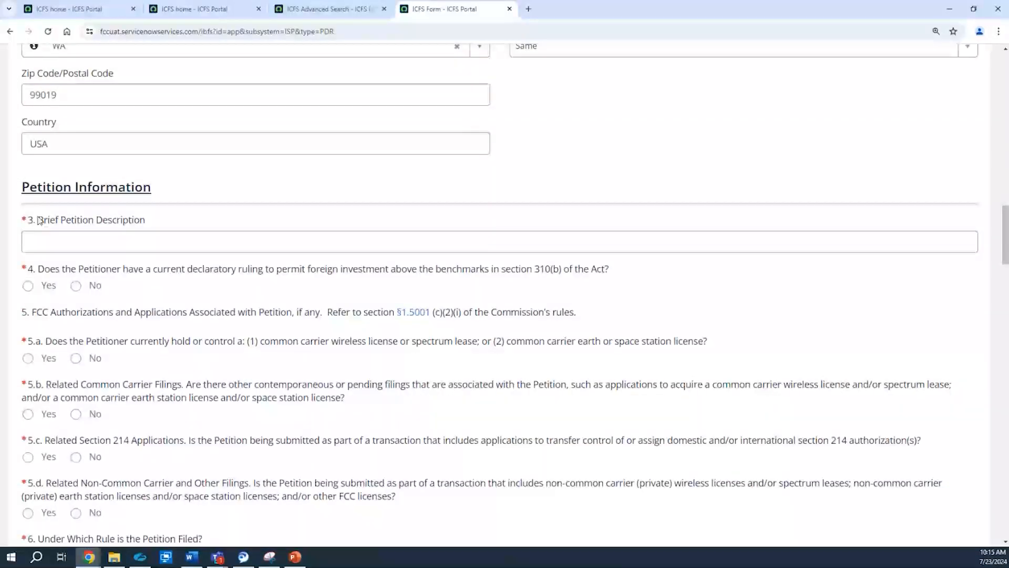
click(67, 243)
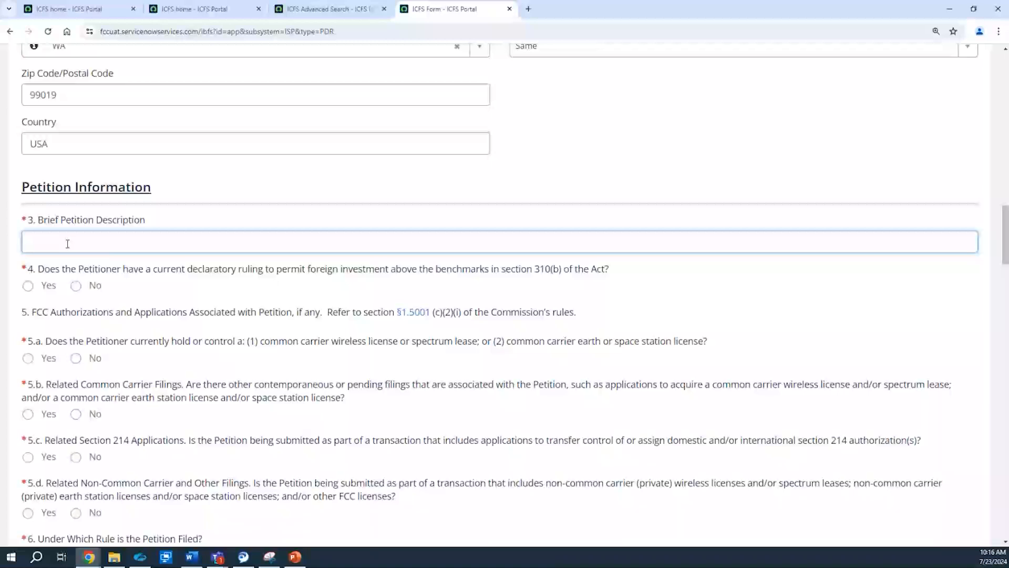
text(PDR)
key(BackSpace)
key(BackSpace)
text(PDR)
click(430, 299)
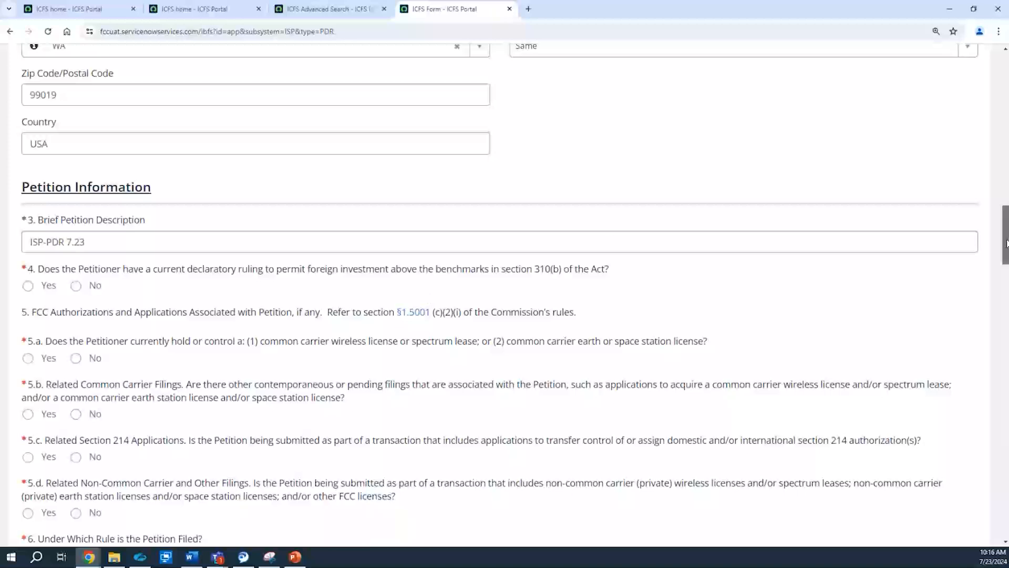
scroll(1006, 243, down, 2)
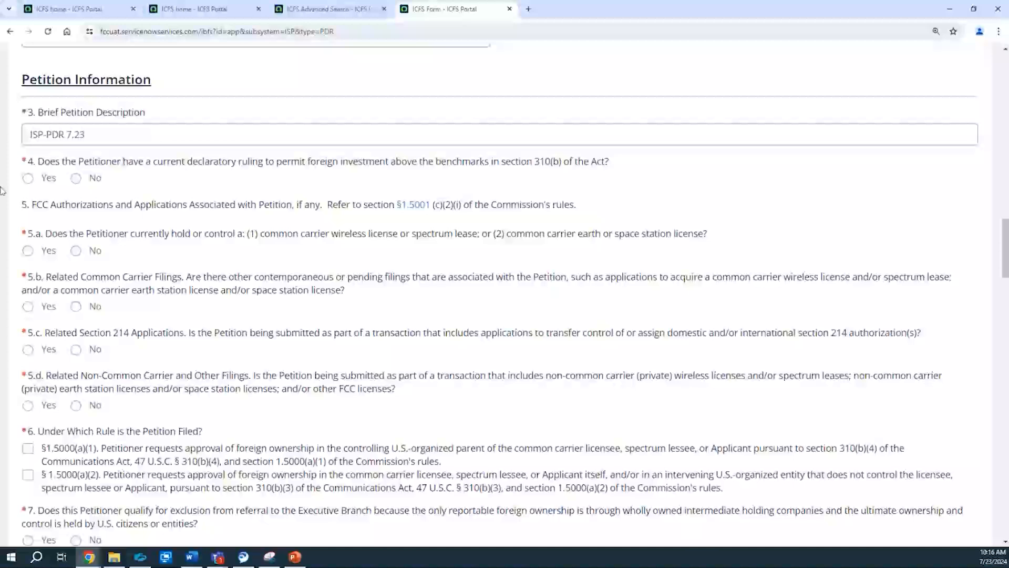
click(42, 182)
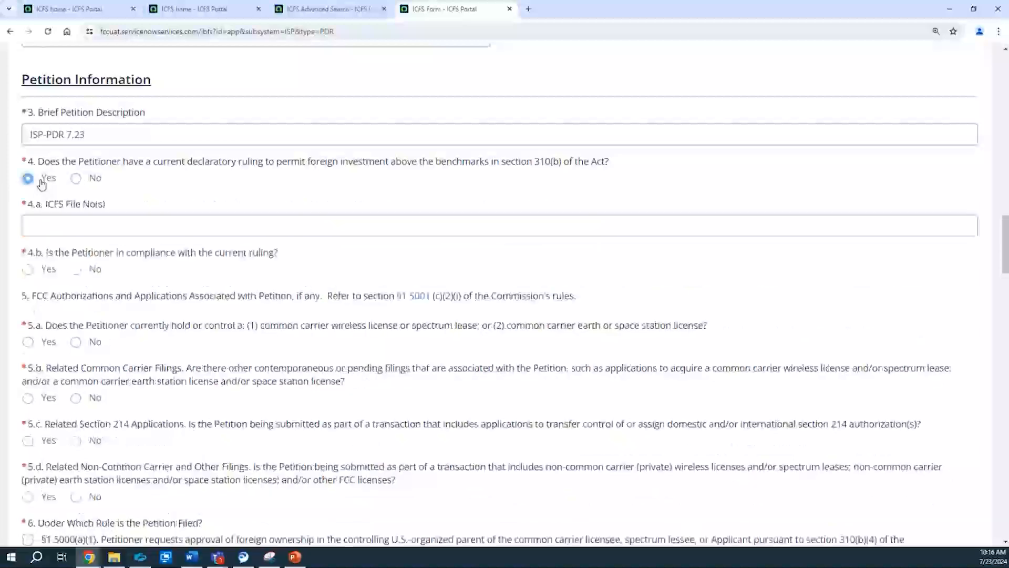
click(76, 181)
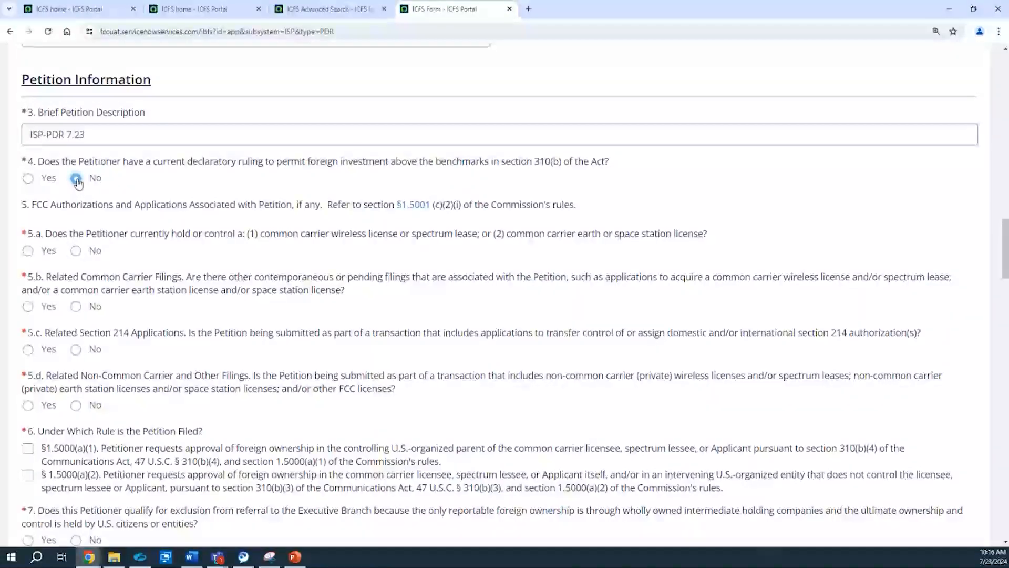
click(28, 182)
click(31, 226)
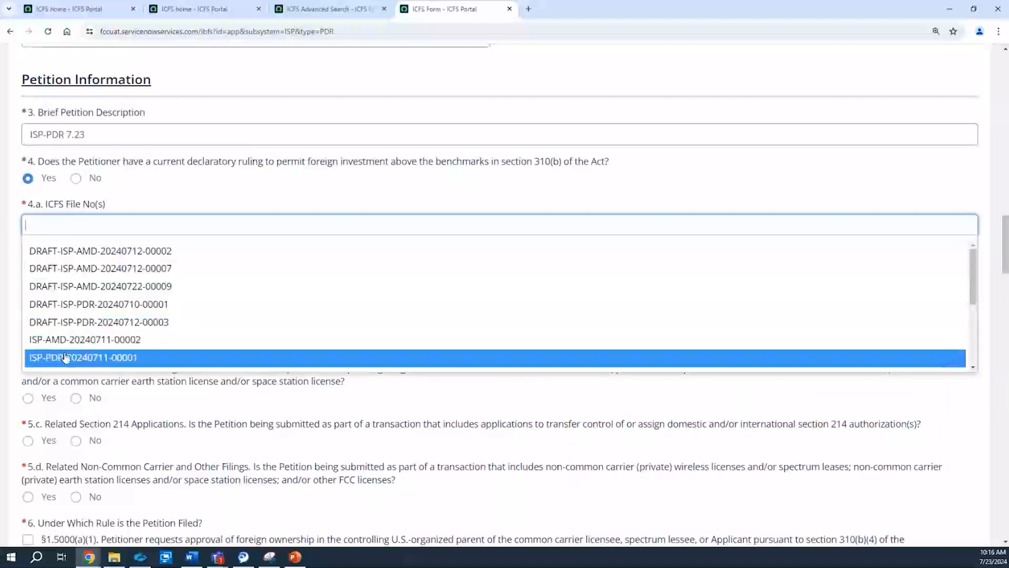
click(66, 358)
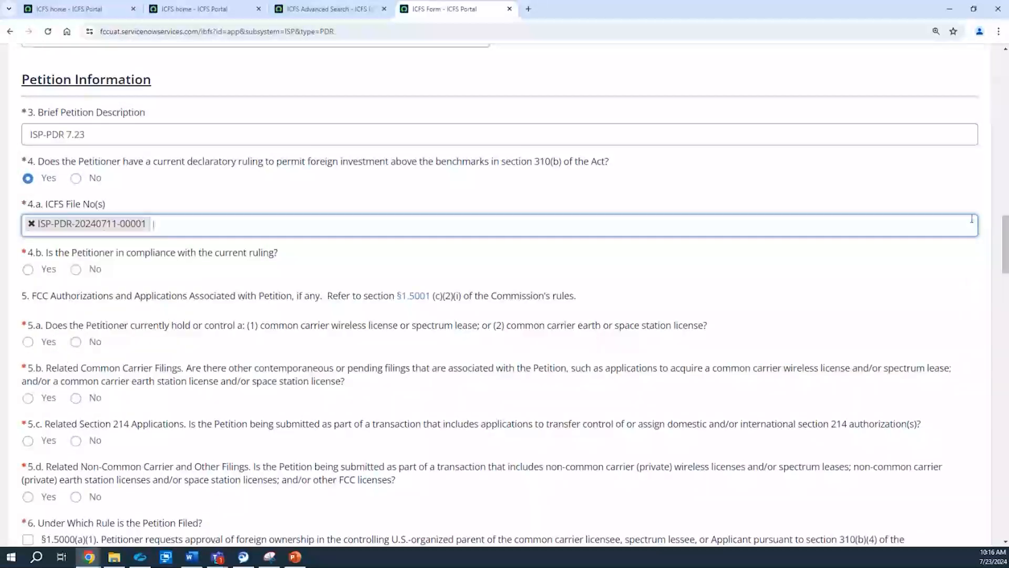
Step: Answer No to question 4.b on the Petitioner's compliance with the current ruling, after trying Yes
scroll(1006, 247, down, 1)
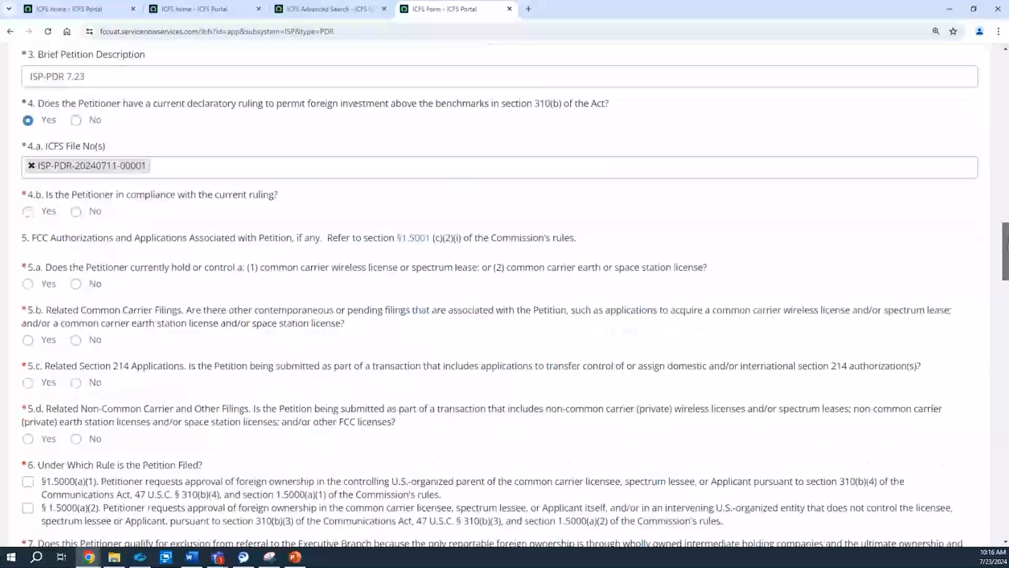
scroll(1006, 253, down, 1)
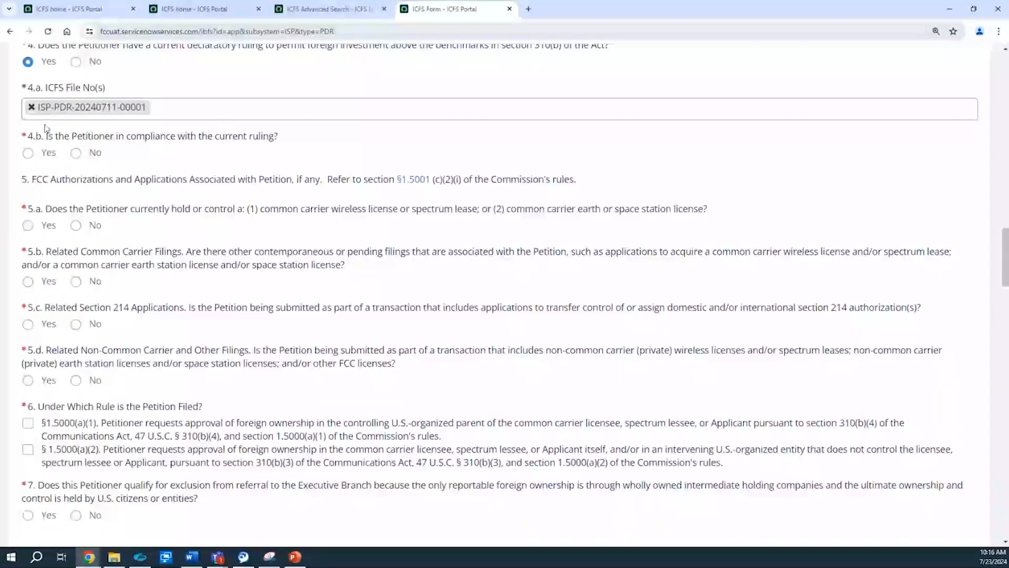
click(47, 152)
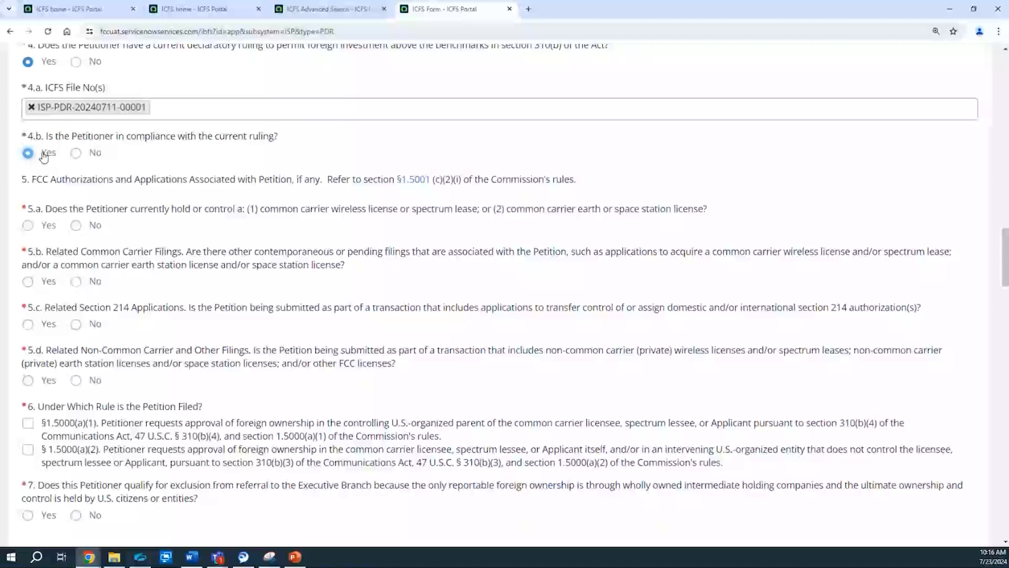
click(77, 154)
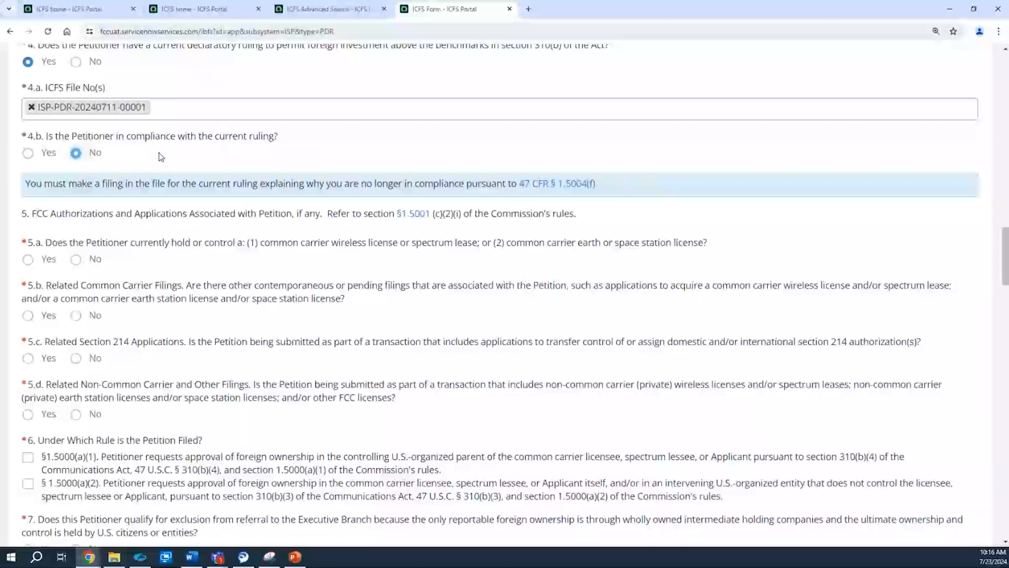
Step: Open the linked rule 47 CFR § 1.5004(f) on the external eCFR site, read its terms and close it
click(532, 190)
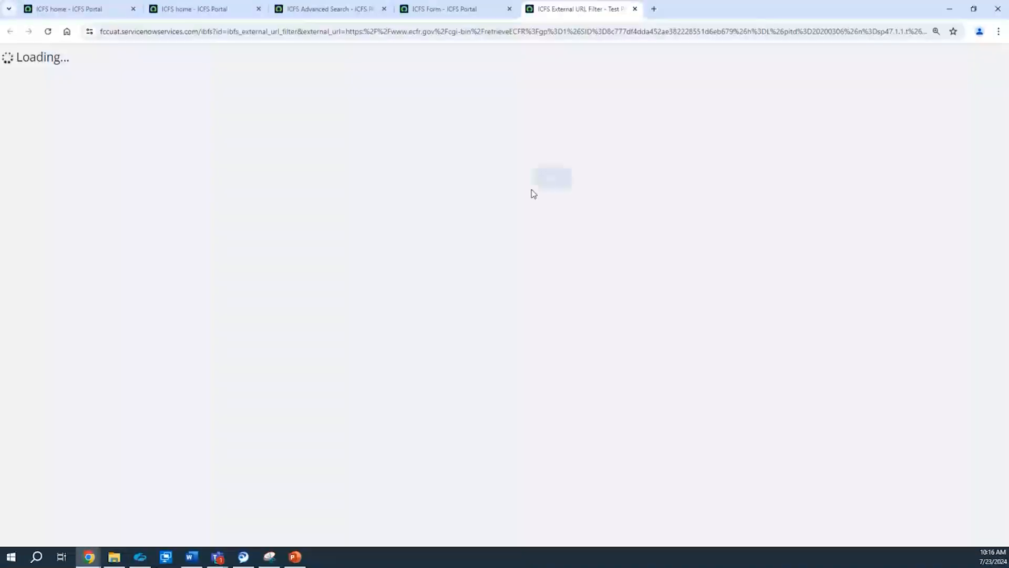
click(549, 184)
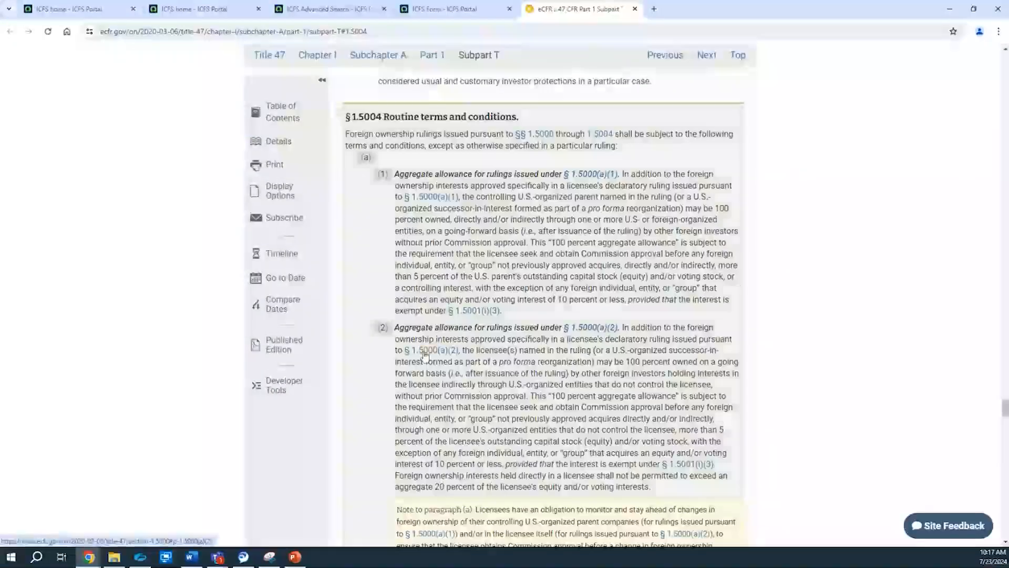
click(635, 9)
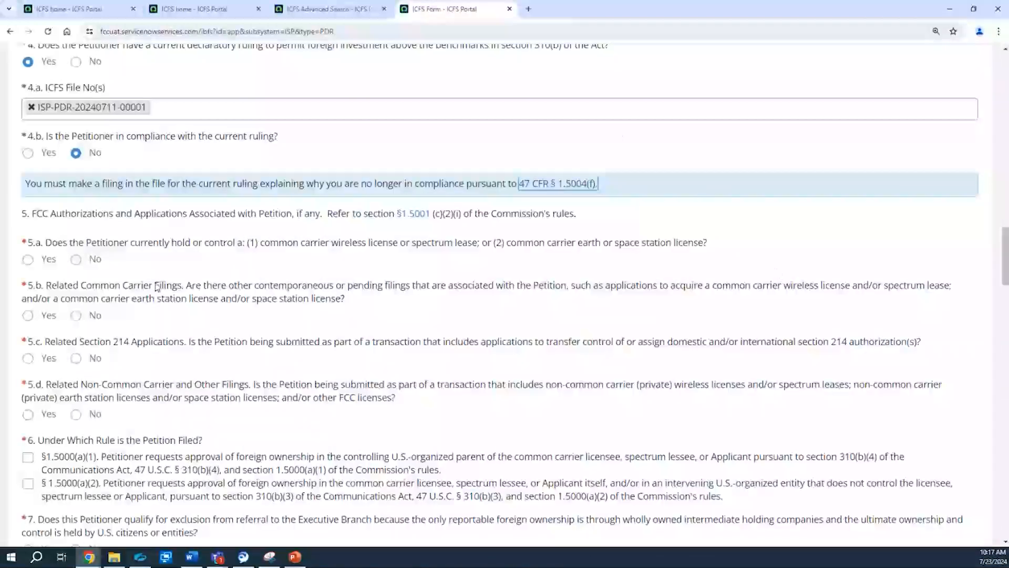
click(33, 261)
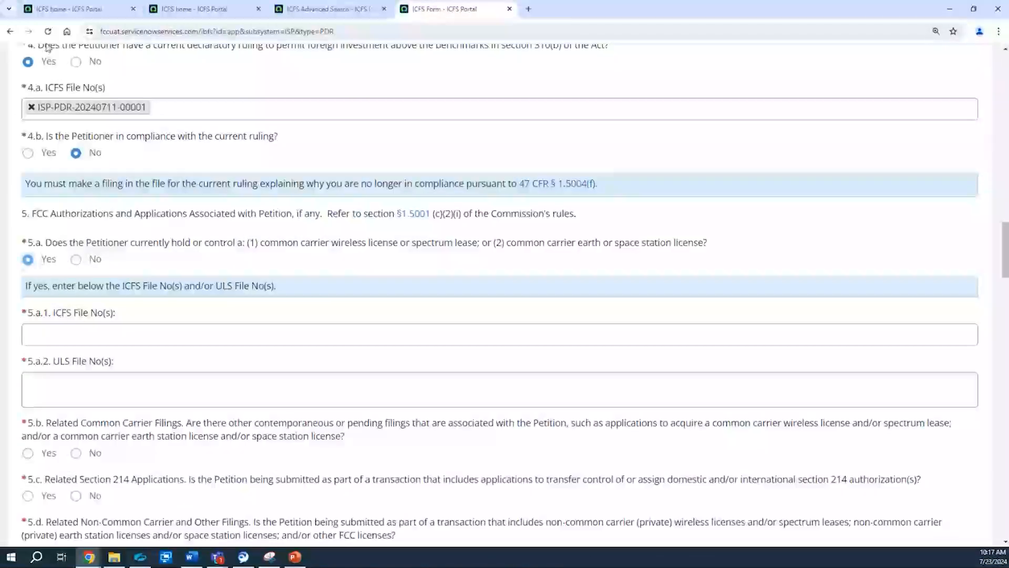
click(44, 339)
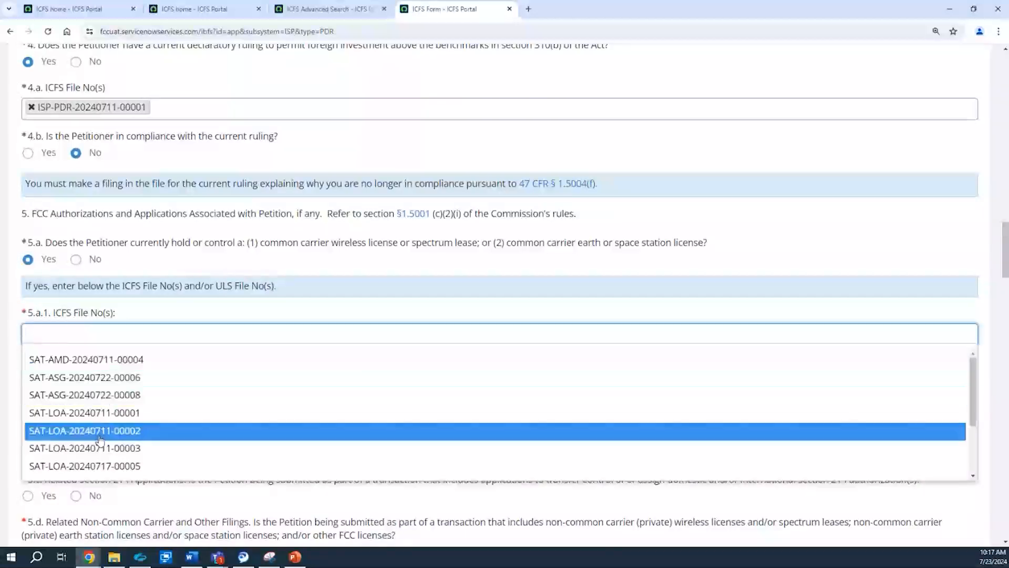
click(118, 382)
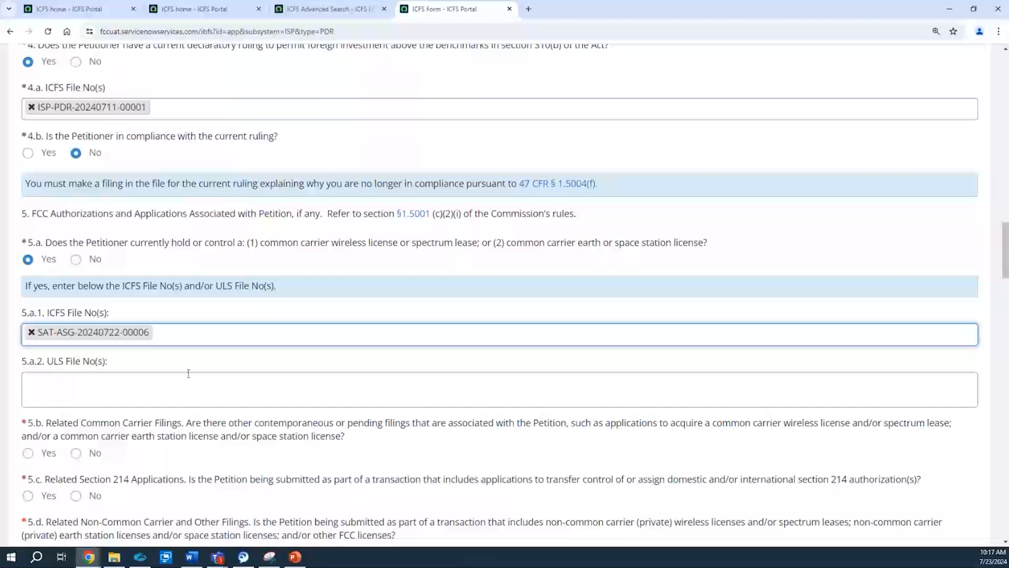
drag(1005, 266, 1005, 296)
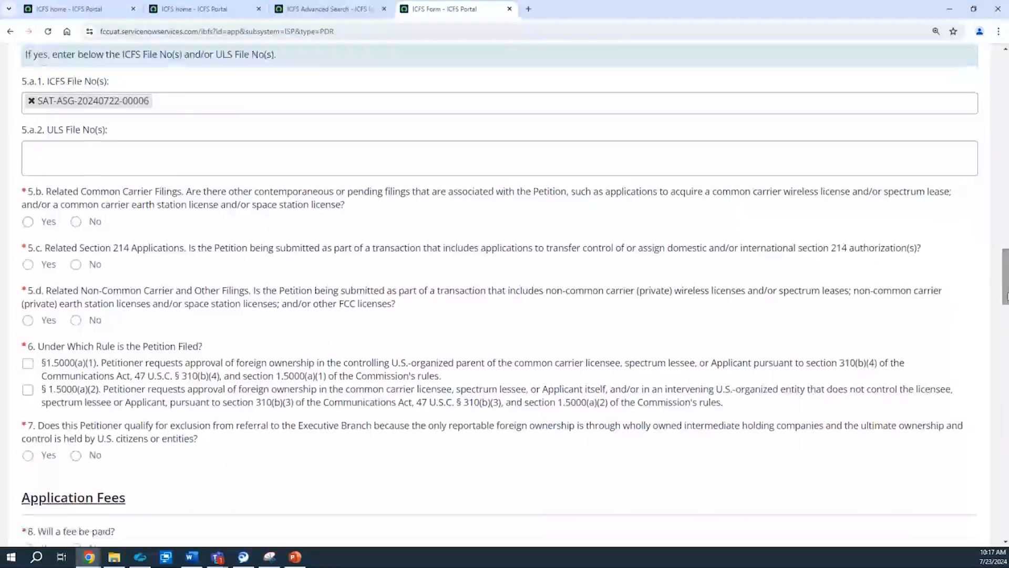
Step: Answer No to questions 5.b, 5.c and 5.d on related common carrier, section 214 and non-common carrier filings
click(77, 221)
click(77, 264)
click(80, 320)
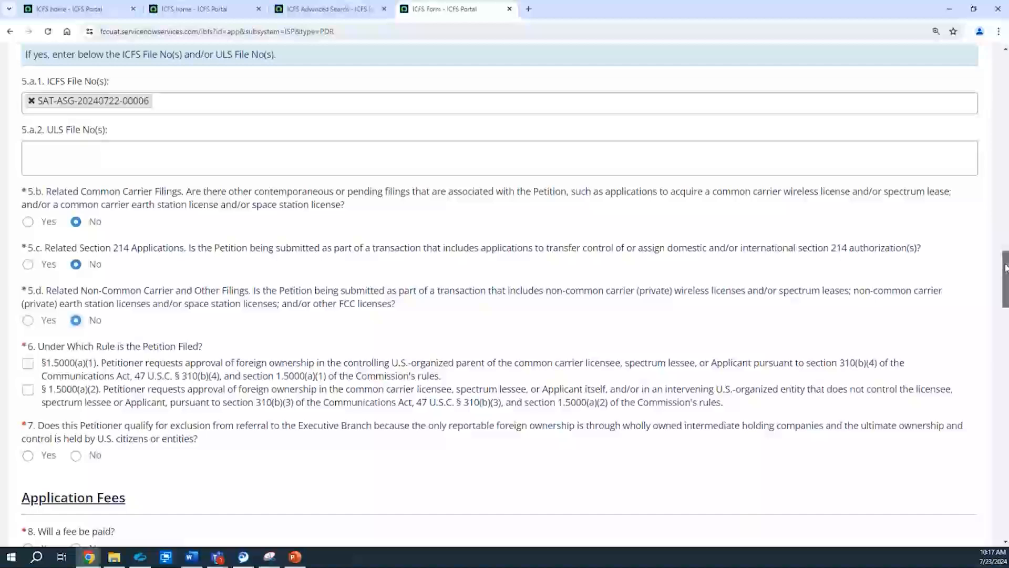
Step: Choose §1.5000(a)(1) as the rule under which the Petition is filed in question 6, after trying § 1.5000(a)(2)
scroll(734, 284, down, 3)
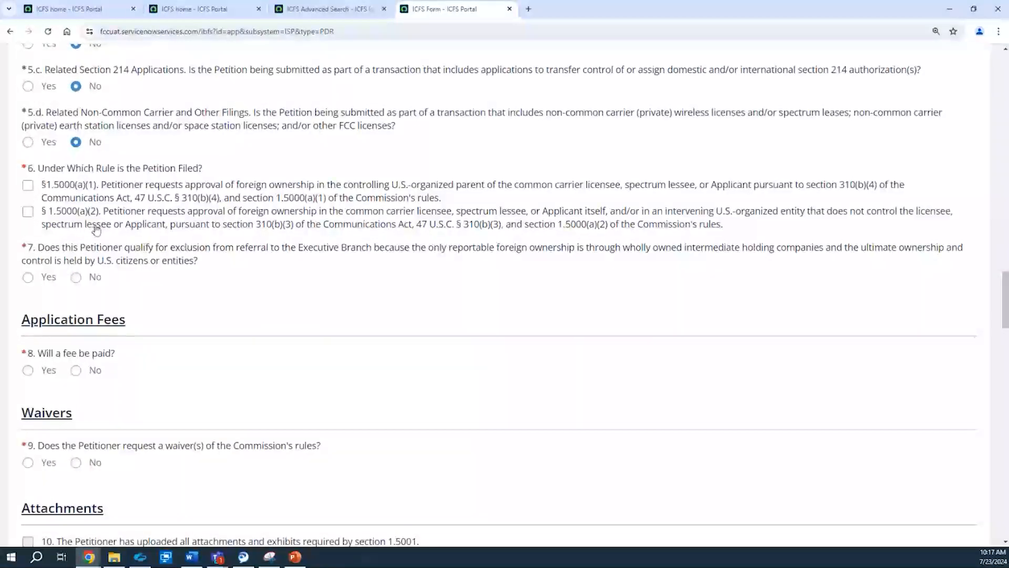
click(28, 213)
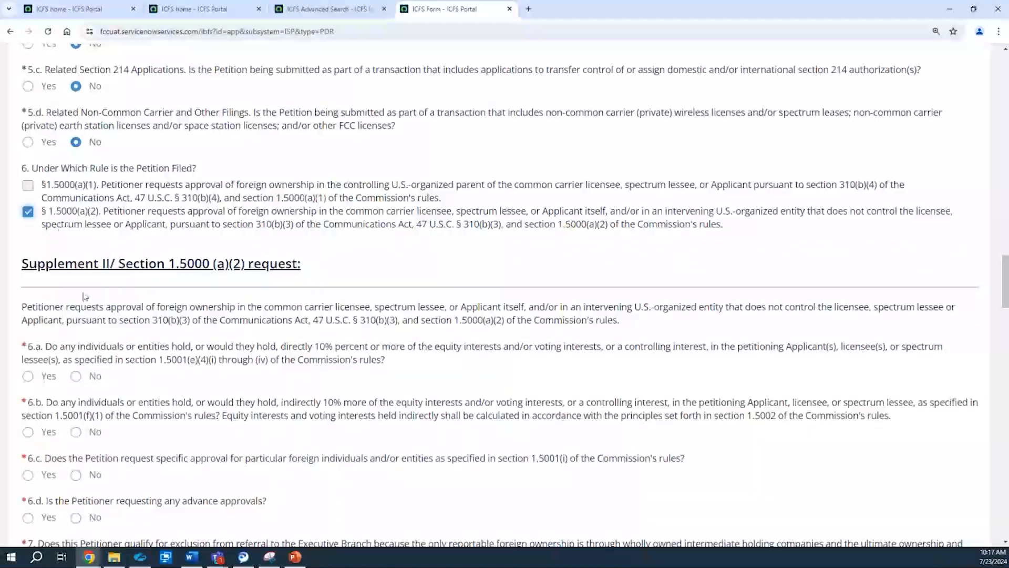
click(31, 214)
click(30, 187)
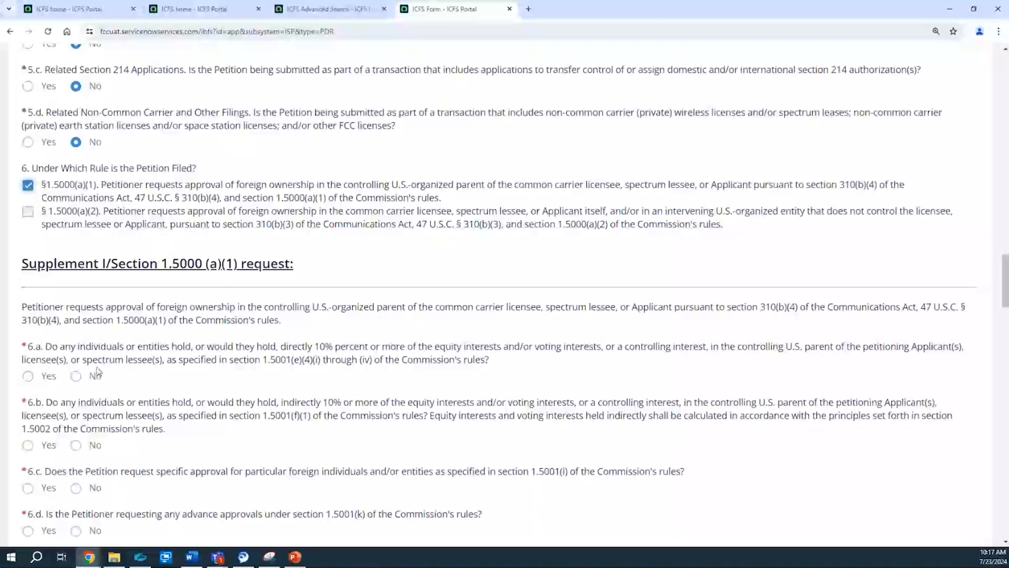
Step: Answer No to 6.a and 6.b on direct and indirect 10% interests, and Yes to 6.c on specific approval for foreign entities
click(79, 379)
click(93, 448)
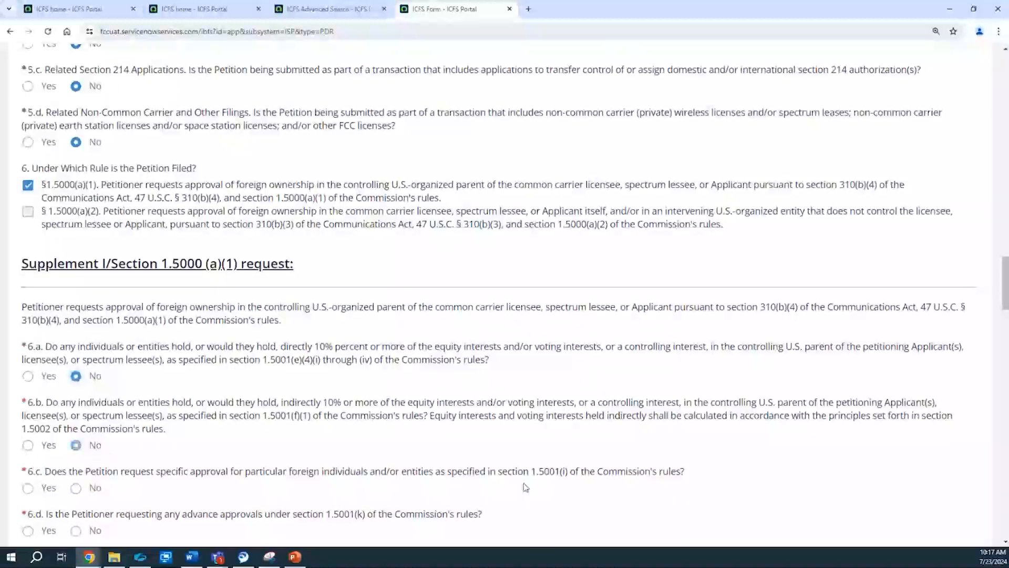
drag(1007, 286, 1006, 315)
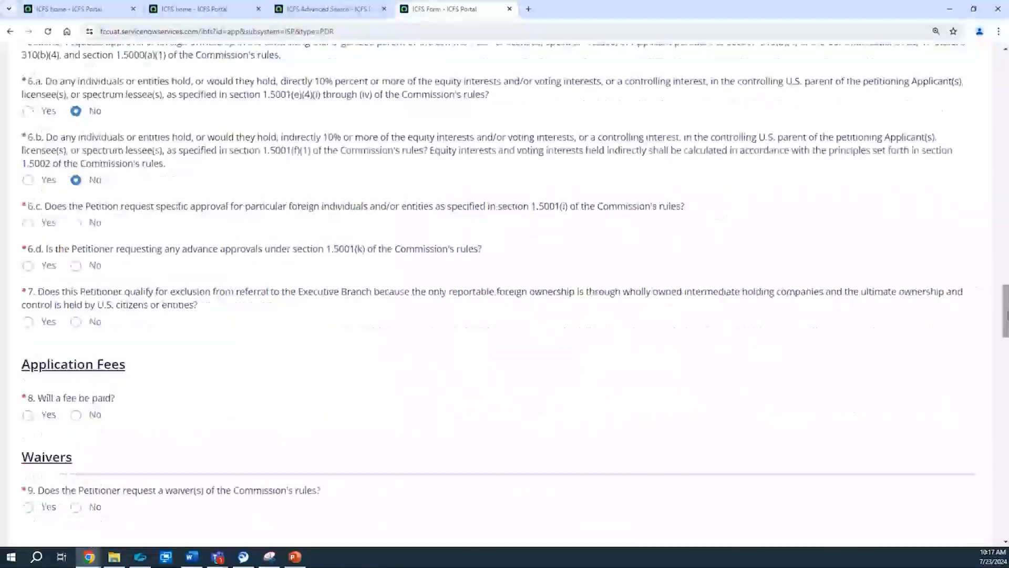
click(27, 223)
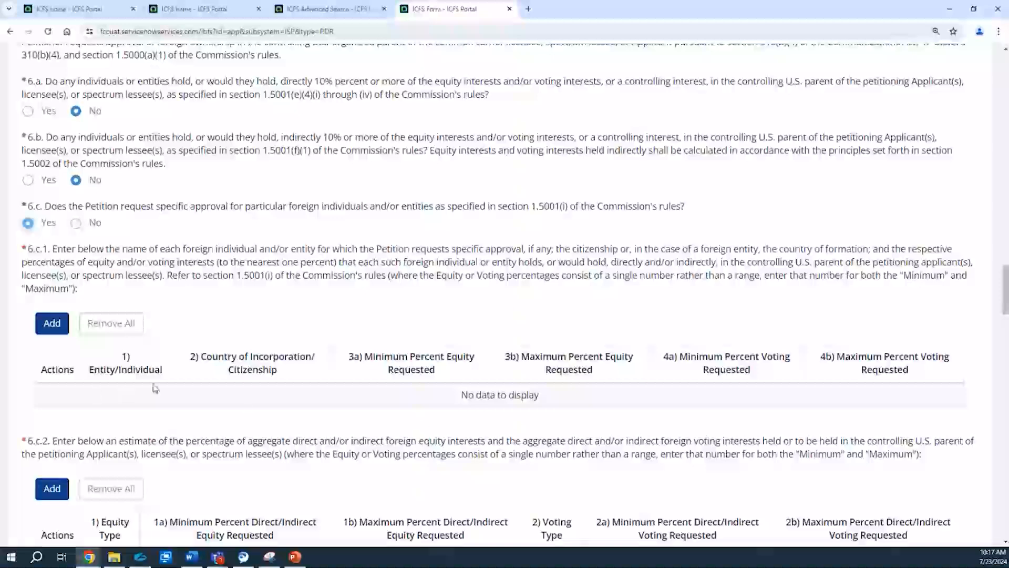
Step: Start a 6.c.1 row for entity ATT with country United States of America and a minimum percent equity of 12
click(52, 330)
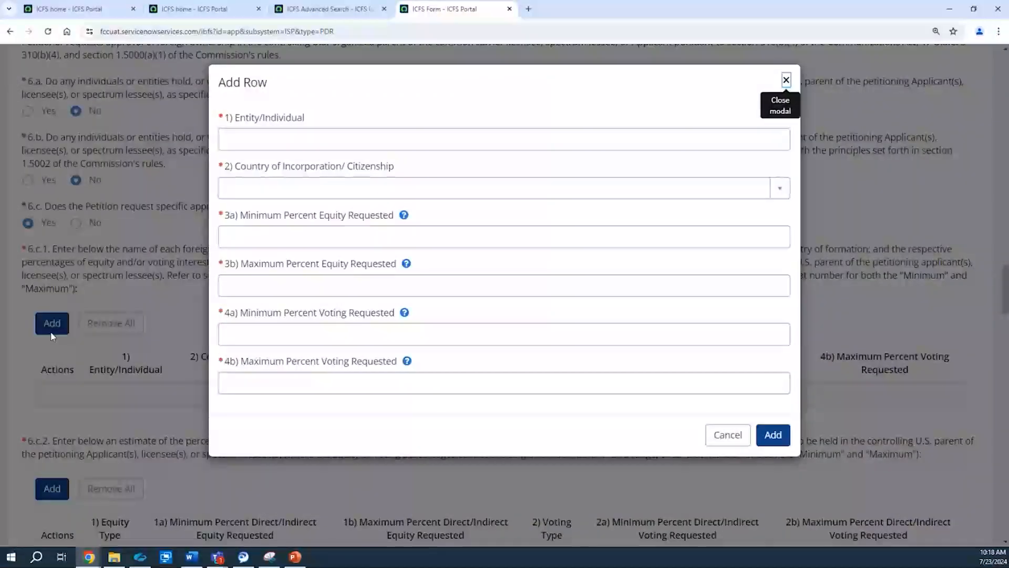
click(333, 142)
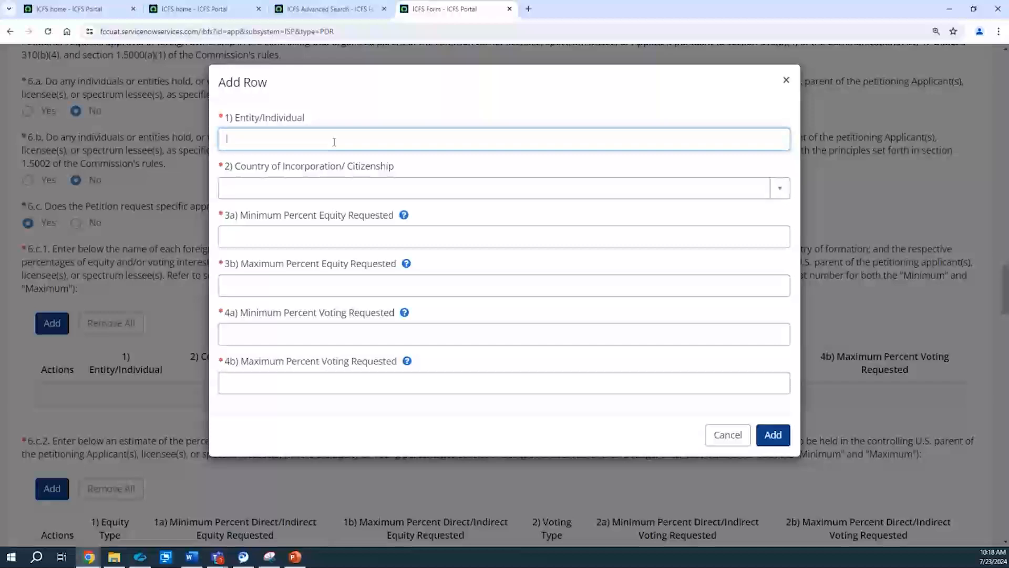
text(ATT)
click(303, 193)
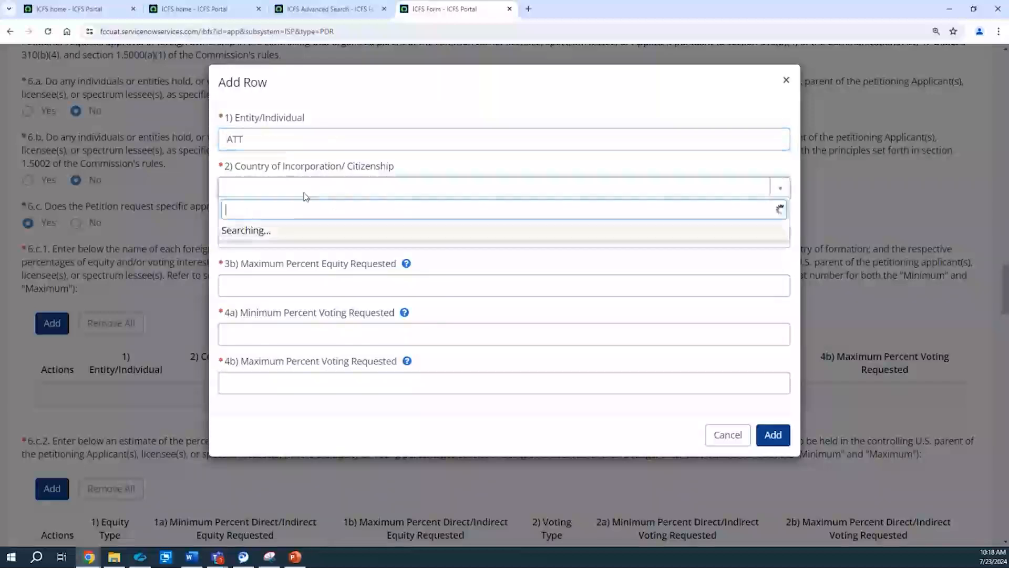
click(260, 236)
click(259, 241)
key(Tab)
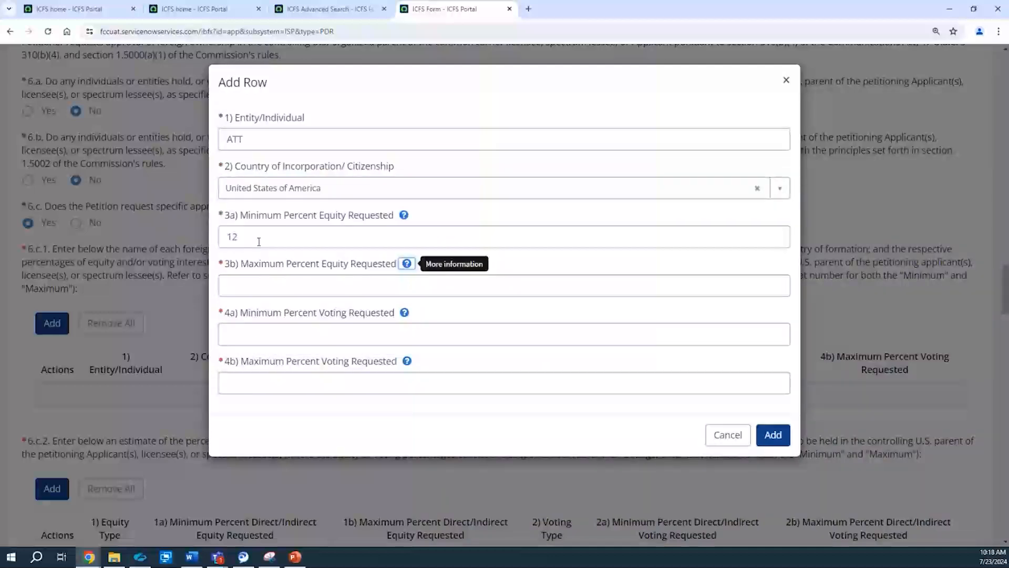
Step: Read the minimum equity help text, set maximum equity and both voting percentages to 12, and add the ATT row
click(404, 215)
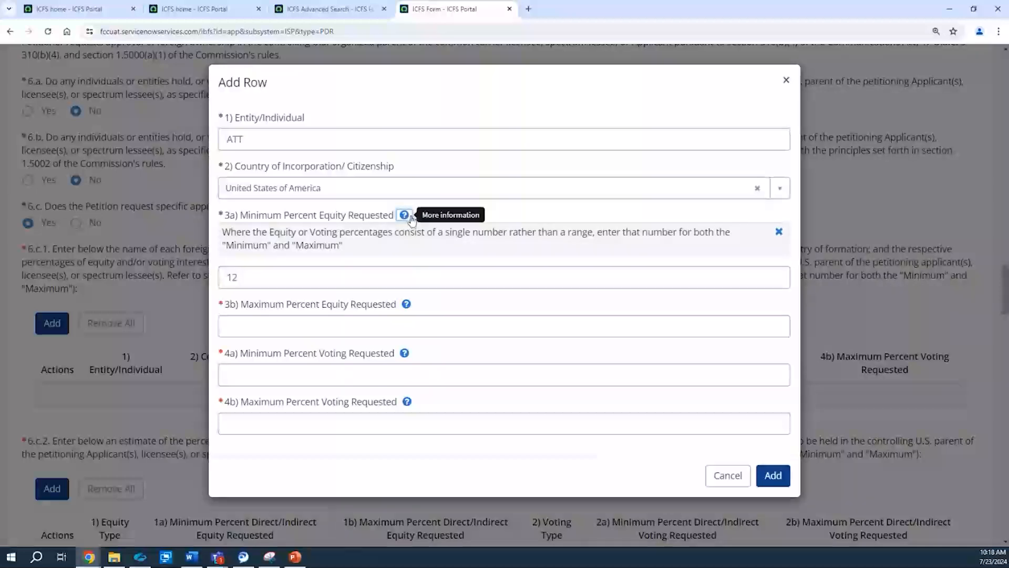
click(781, 231)
click(274, 289)
text(12)
click(252, 334)
text(12)
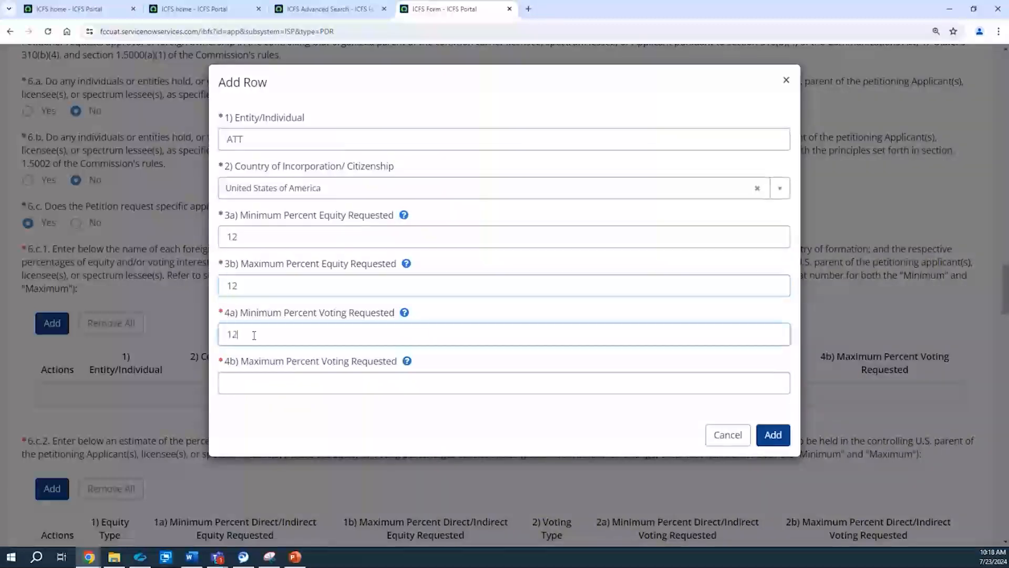
click(238, 387)
text(12)
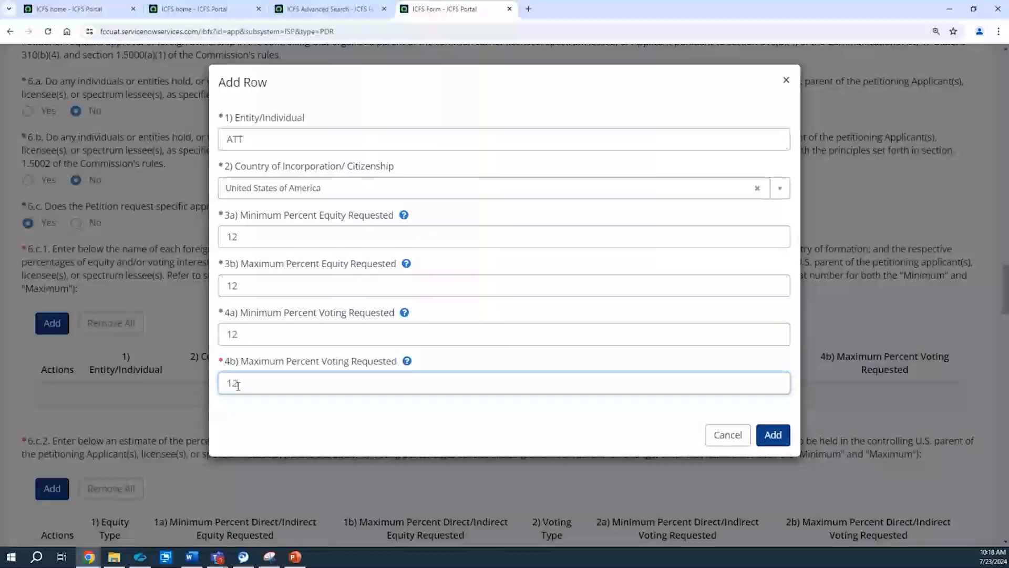
click(773, 434)
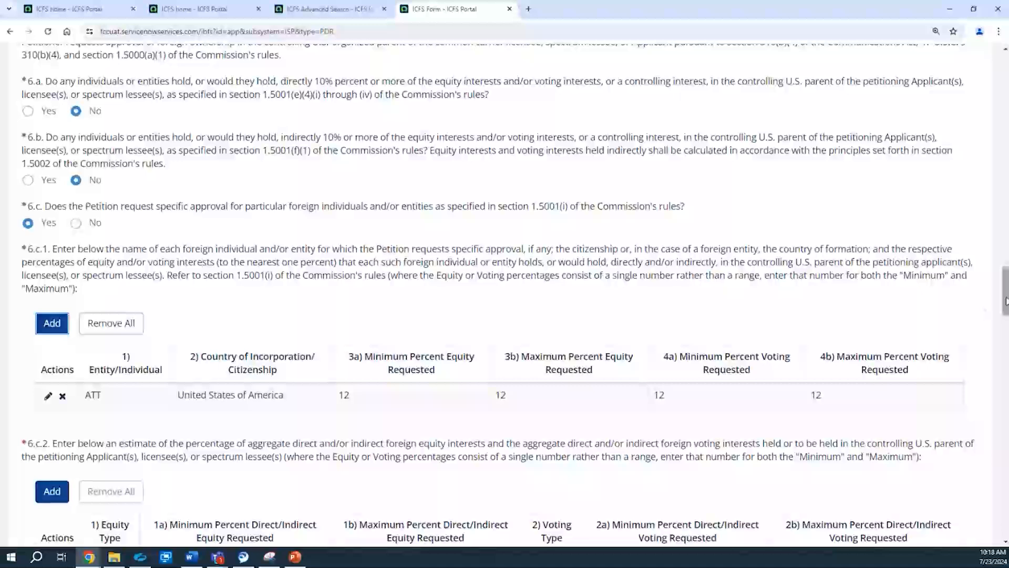
Step: Open the ATT row of the 6.c.1 table for editing and close it again
drag(1005, 301, 1005, 316)
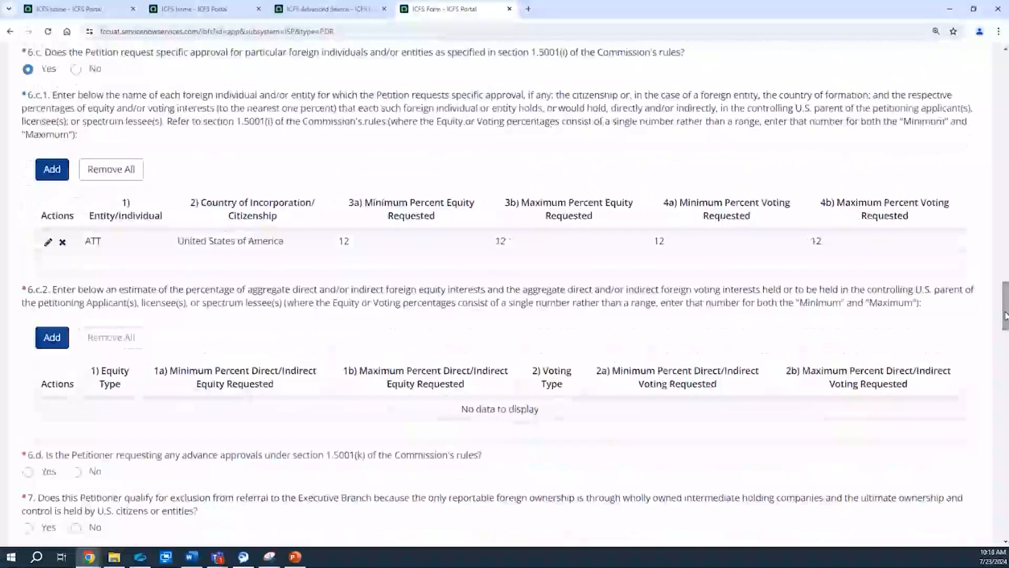
click(48, 242)
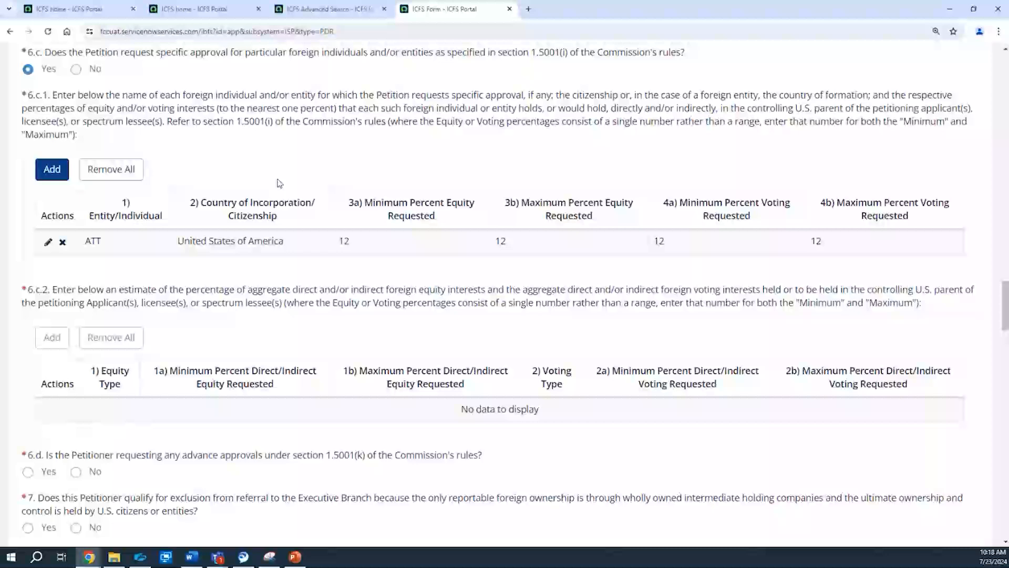
Step: Add a 6.c.2 row with equity type Direct and 12 for the minimum and maximum equity and voting percentages
click(52, 337)
click(245, 141)
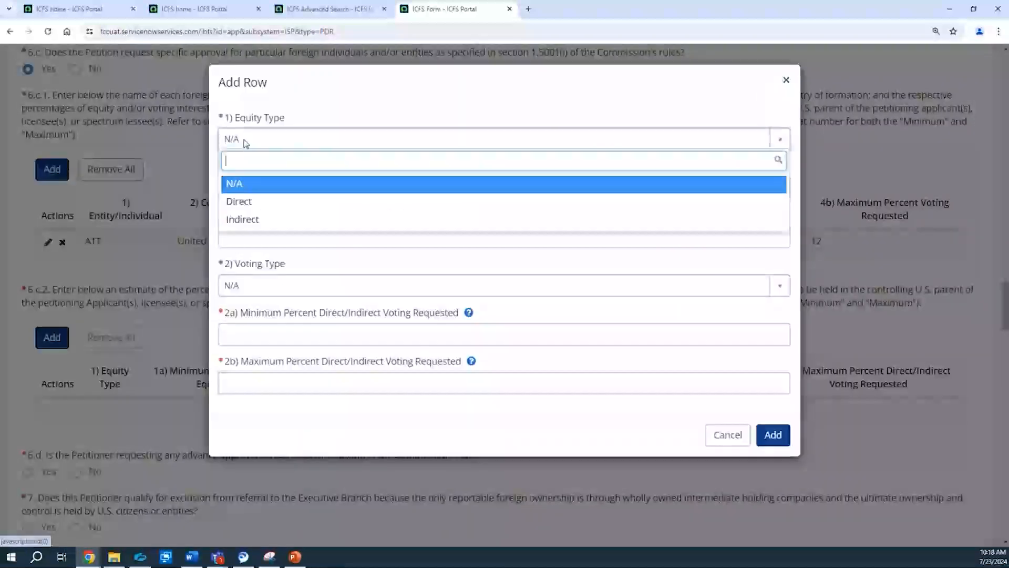
click(249, 209)
click(275, 194)
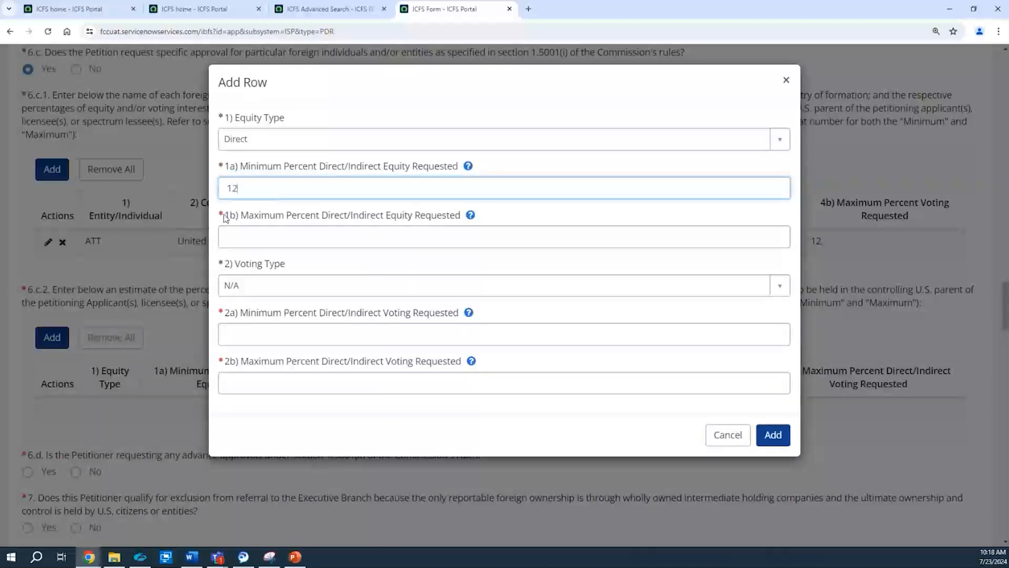
click(247, 239)
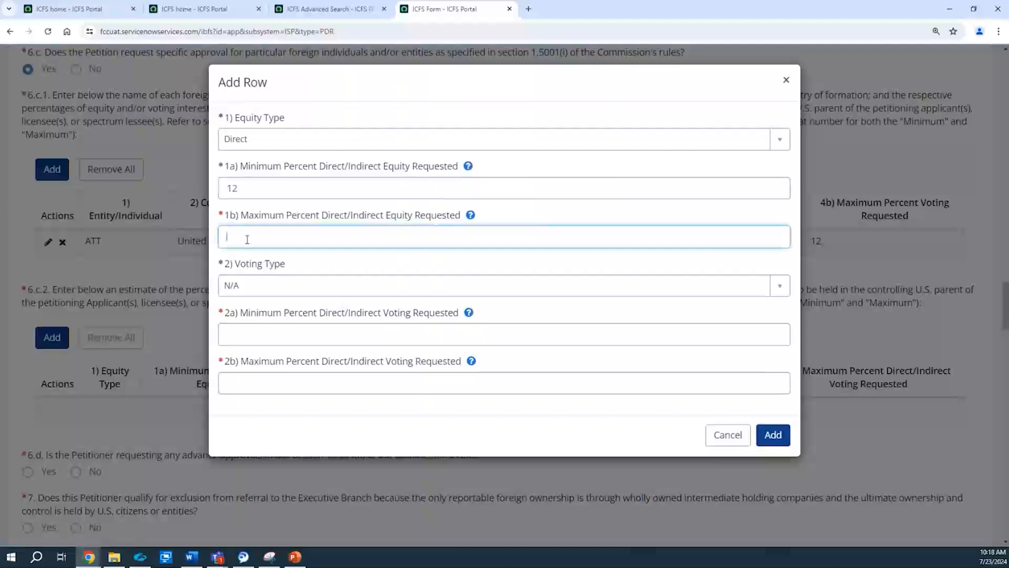
click(276, 336)
text(12)
click(253, 389)
text(12)
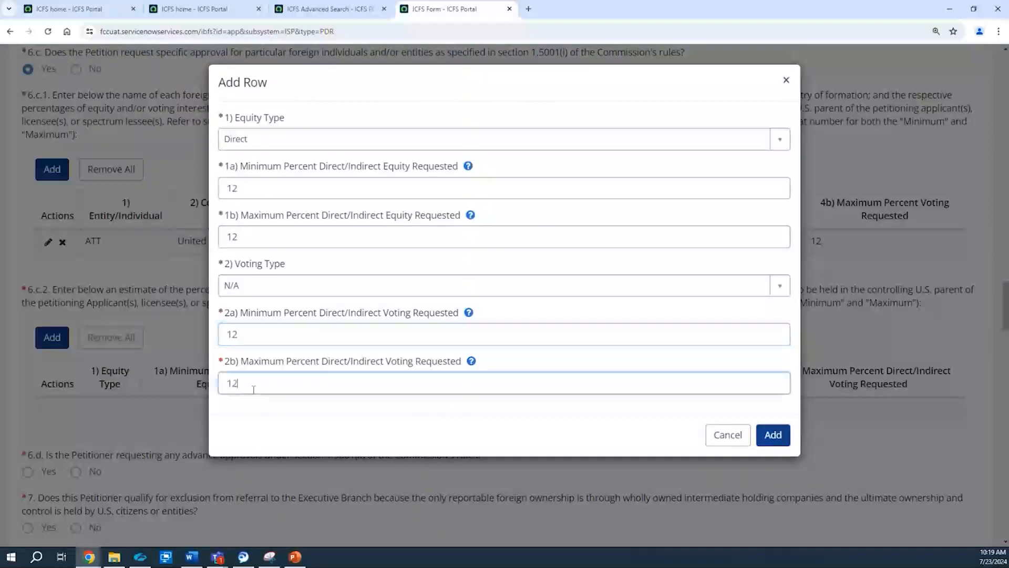
click(762, 435)
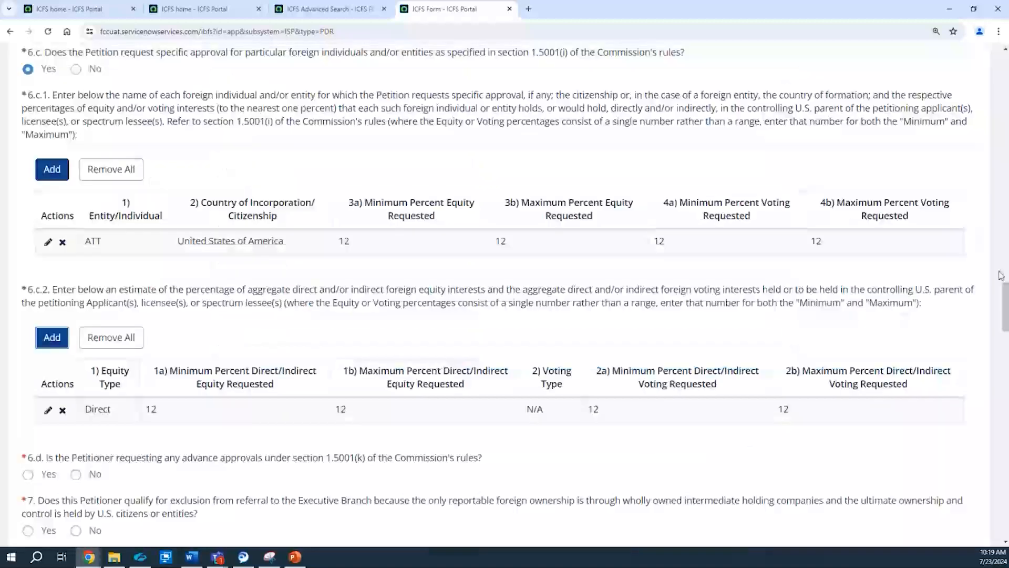
Step: Answer No to 6.d on advance approvals and No to question 7 on Executive Branch exclusion, and acknowledge the requirements in 7a
scroll(1005, 309, down, 1)
scroll(1005, 308, down, 4)
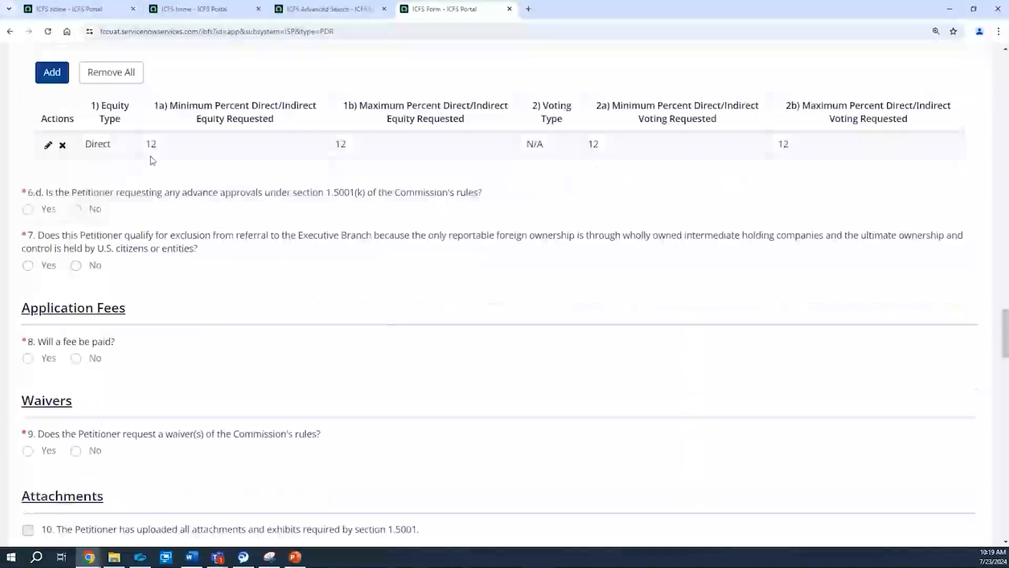
click(92, 210)
click(91, 266)
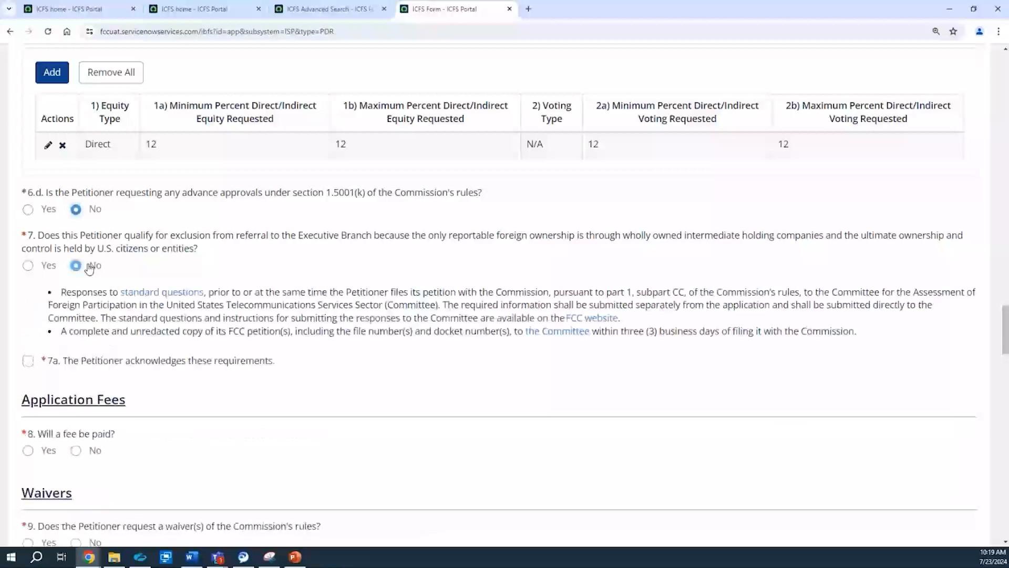
click(33, 363)
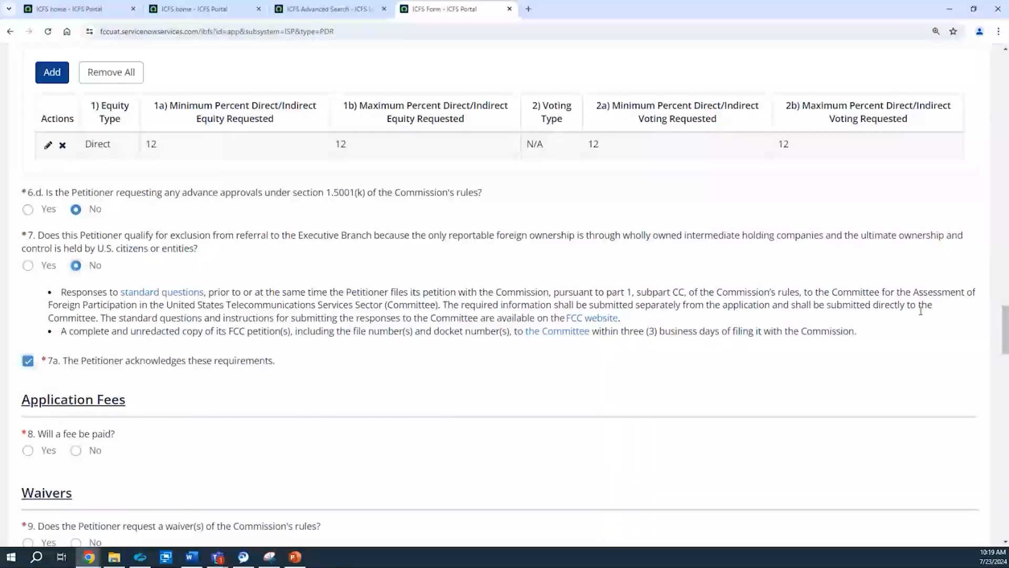
Step: Answer No to question 8 on paying a fee, with exemption reason Other and the explanation "ATT user"
scroll(1007, 362, down, 4)
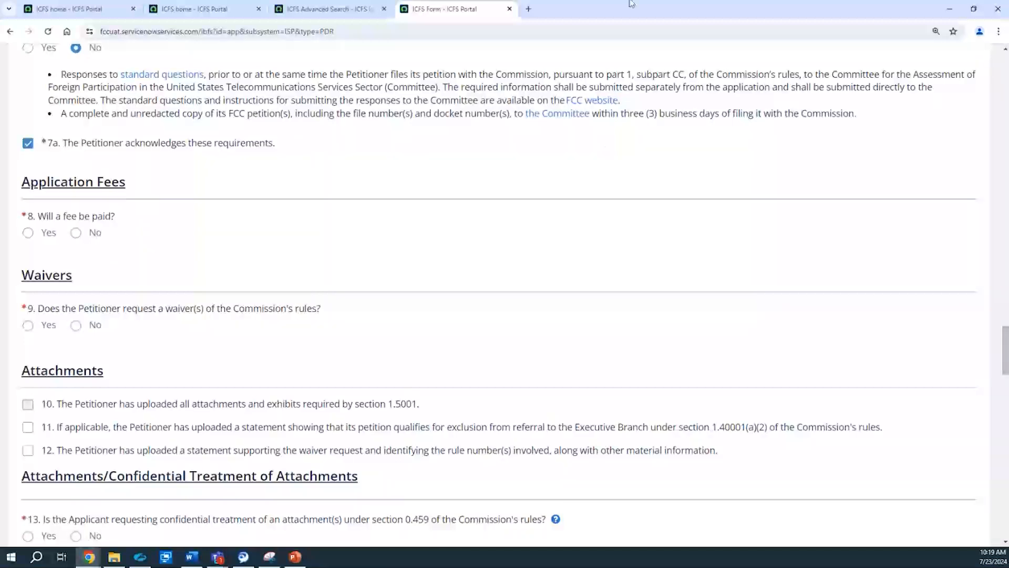
click(44, 242)
click(85, 239)
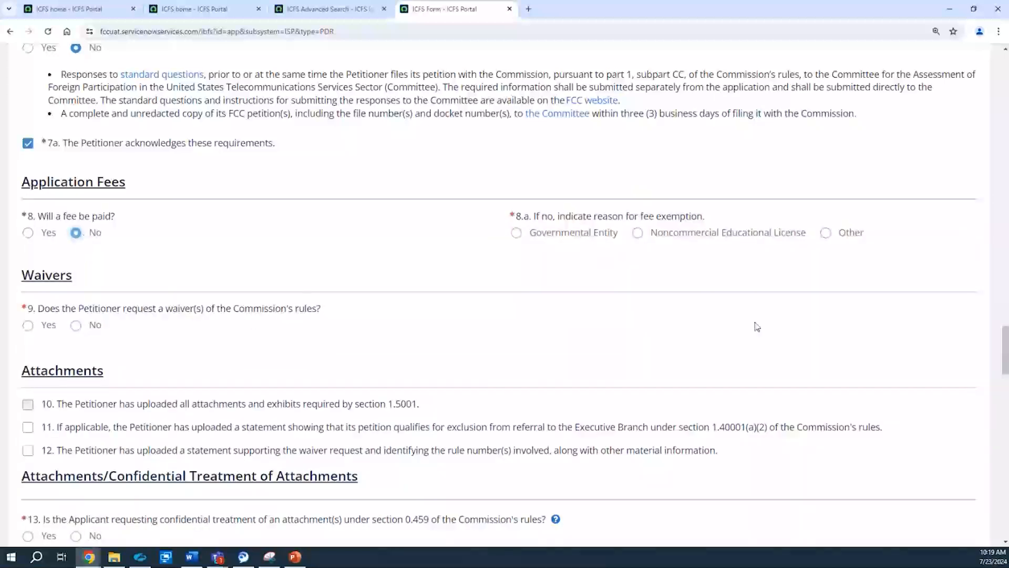
click(827, 235)
click(566, 284)
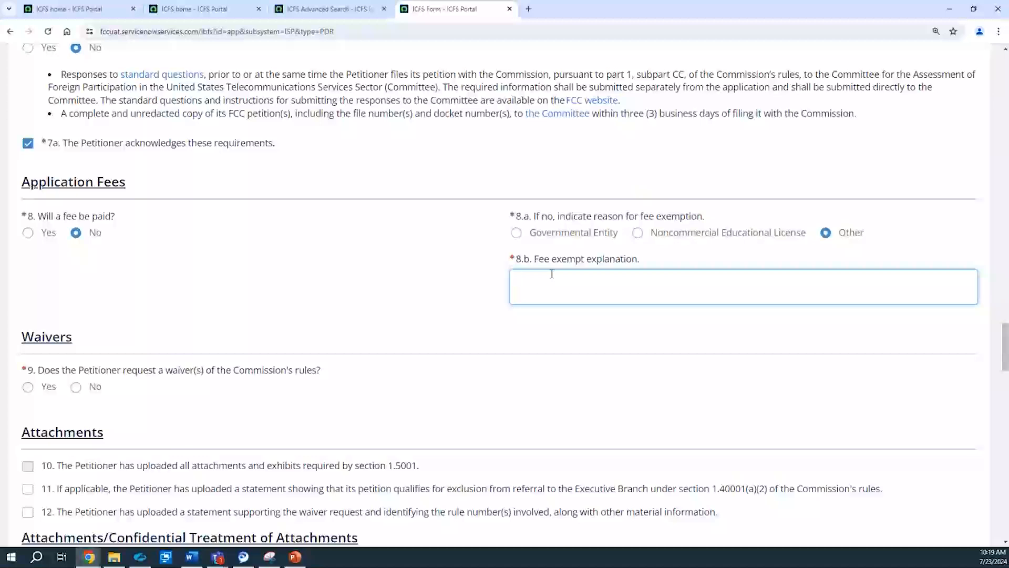
text(TT user)
scroll(1004, 351, down, 3)
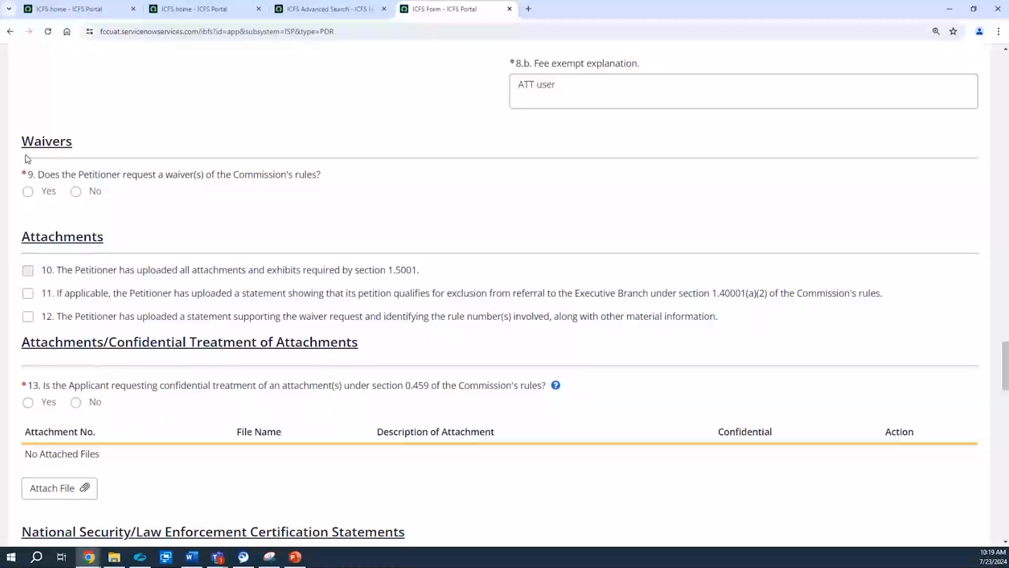
Step: Answer No to question 9 on requesting a waiver of the Commission's rules, after trying Yes
click(39, 194)
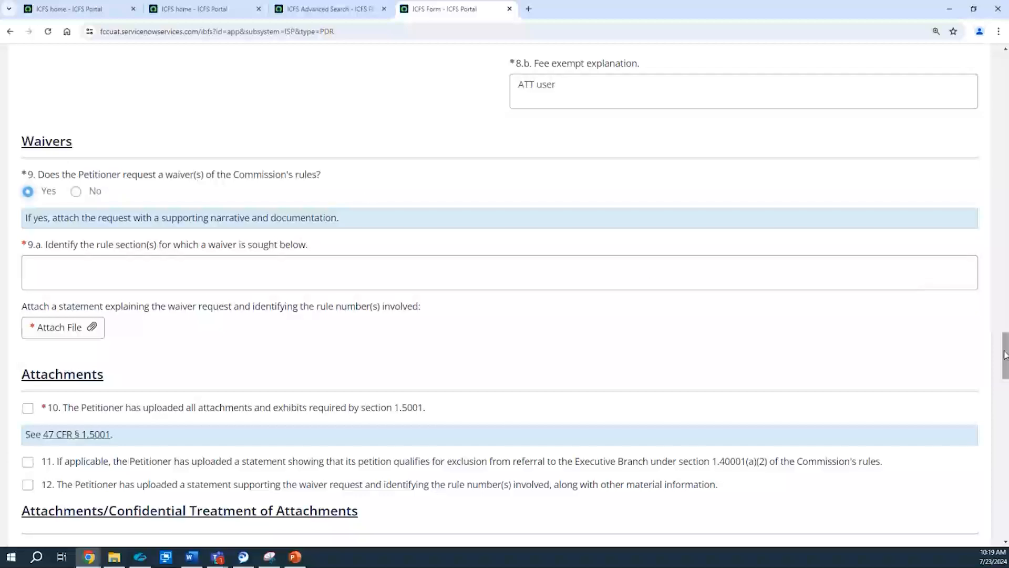
drag(1005, 356, 1005, 368)
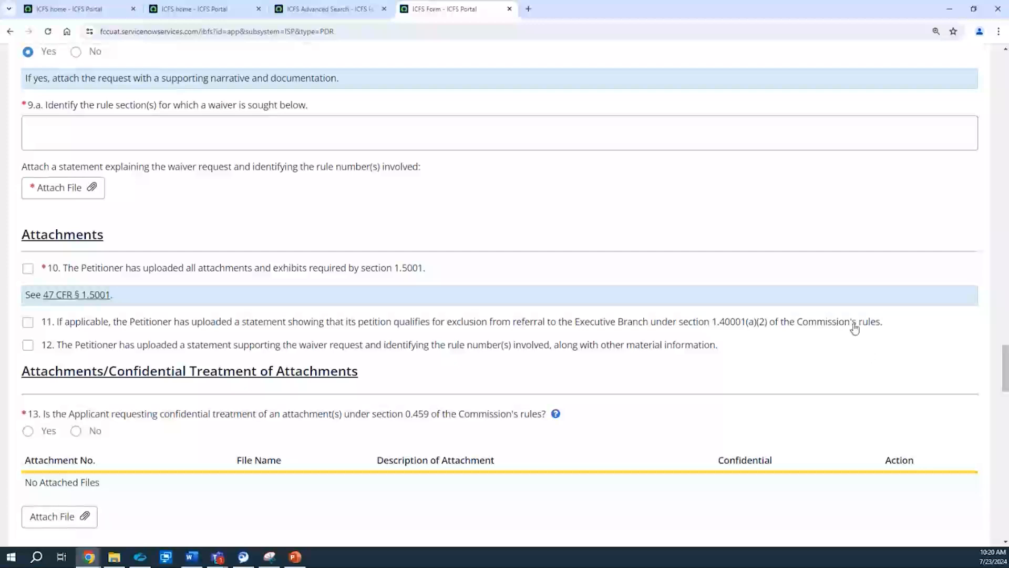
drag(1005, 355, 1005, 330)
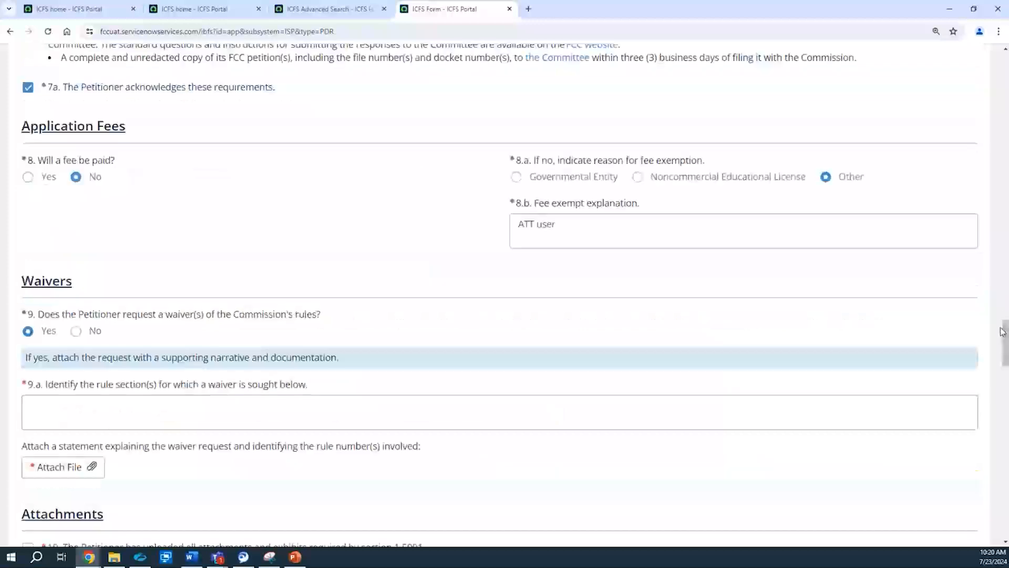
click(76, 331)
Step: Check attachment statements 11 and 12, and answer Yes to question 13 on confidential treatment of attachments
drag(1005, 360, 1006, 376)
click(27, 260)
click(28, 284)
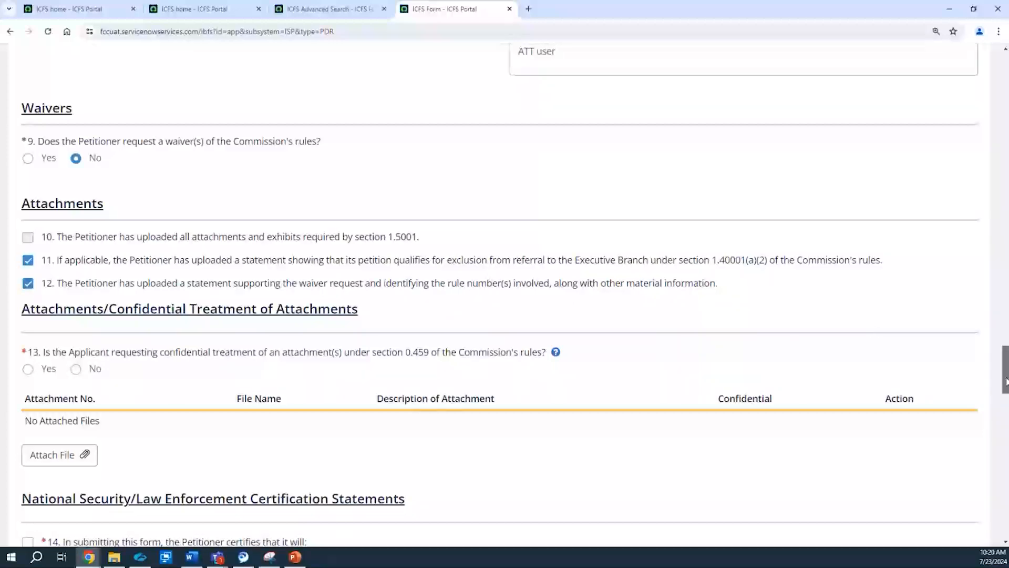
scroll(1006, 381, down, 3)
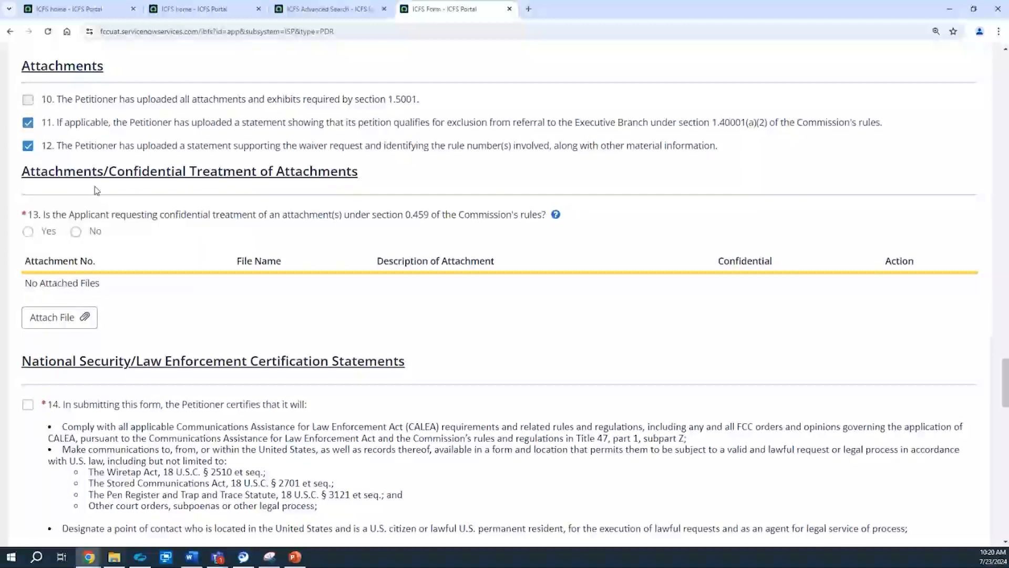
click(44, 232)
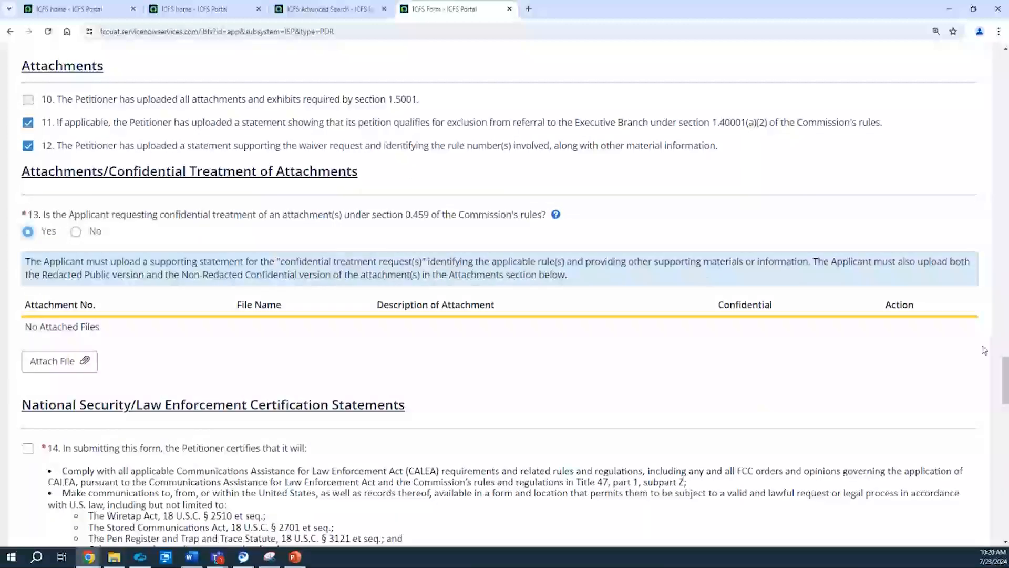
Step: Attach the ISP Word document to the application and mark it as confidential
drag(1006, 371, 1006, 379)
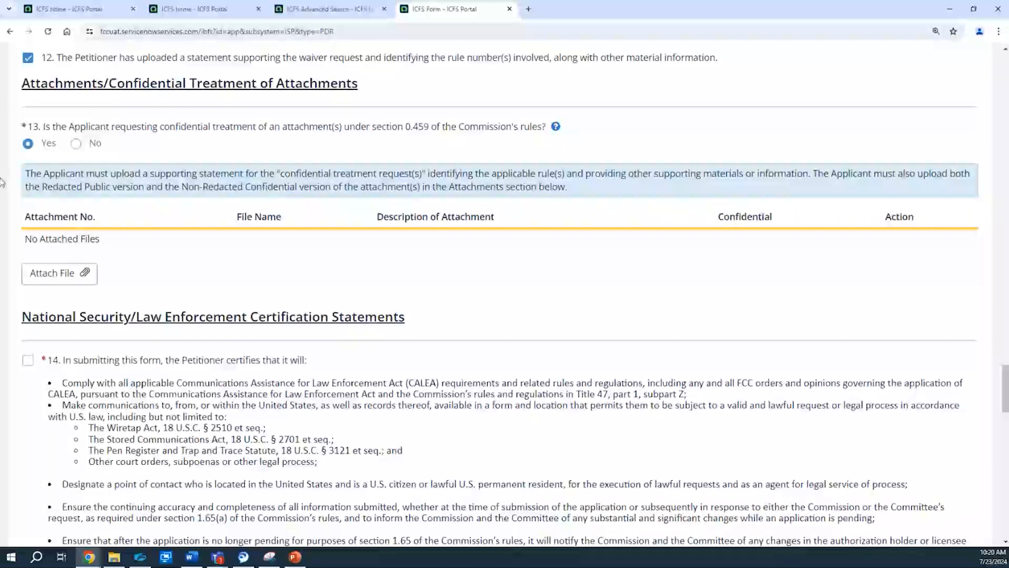
click(45, 283)
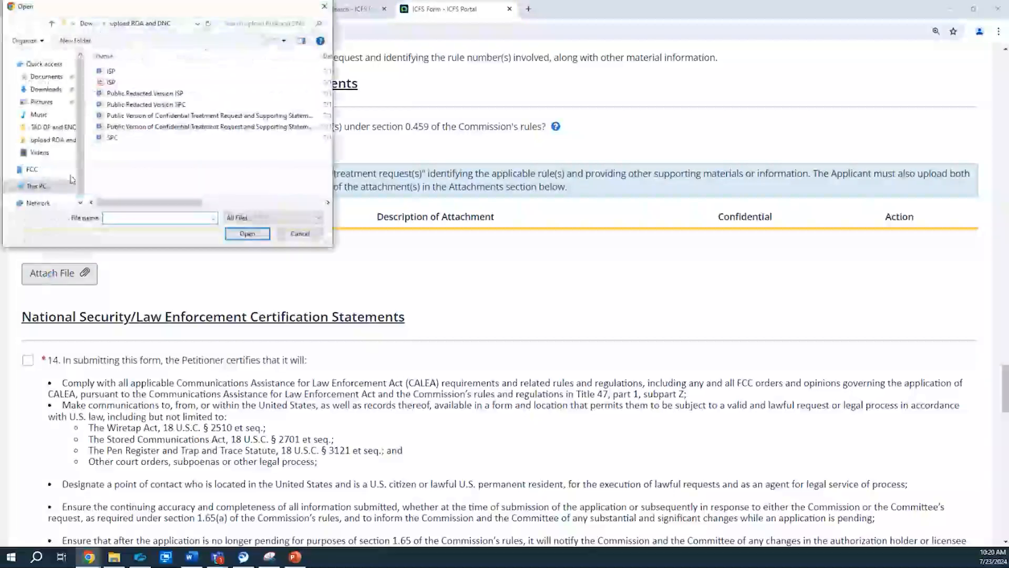
double_click(104, 70)
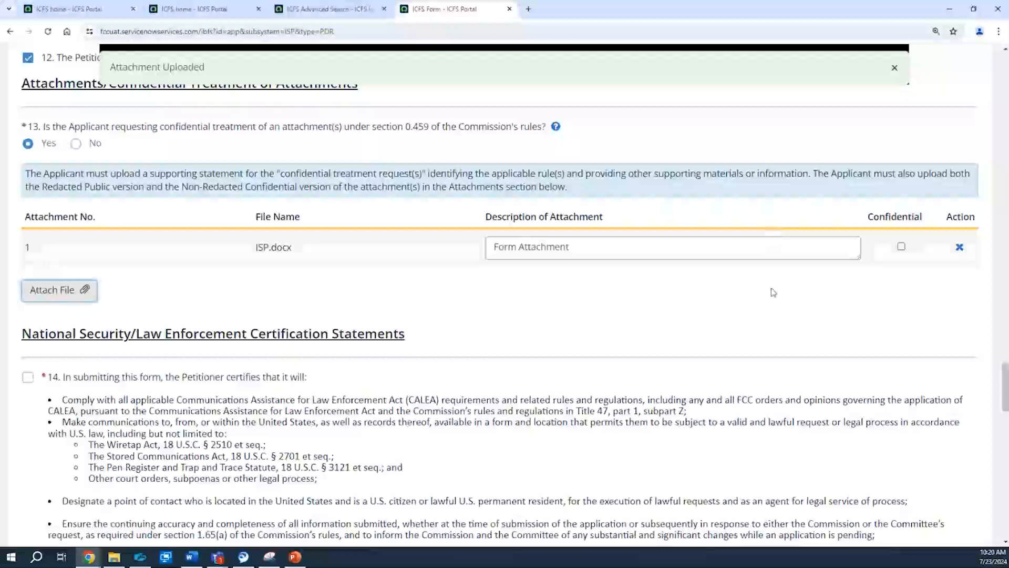
click(903, 247)
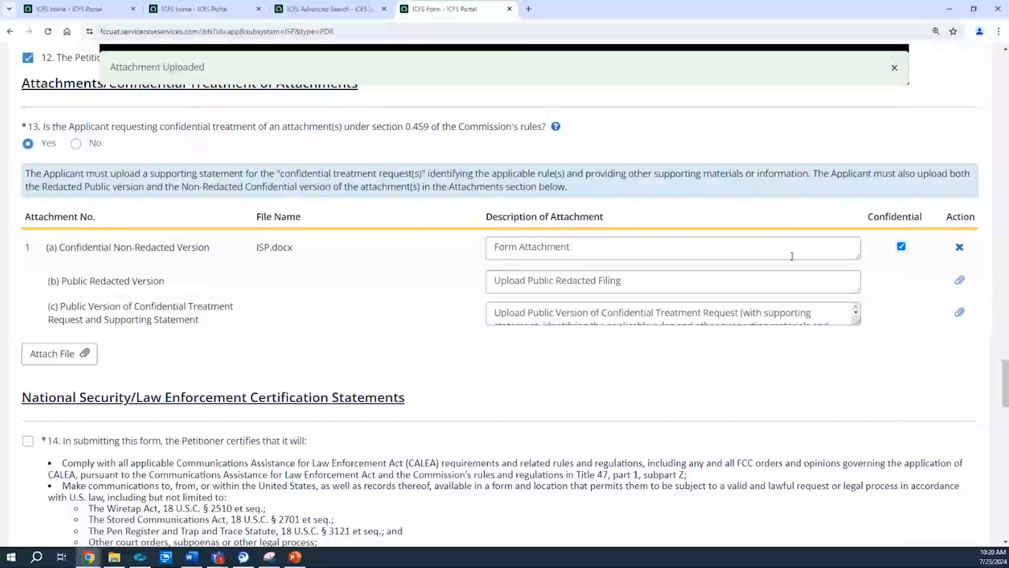
Step: Upload Public Redacted Version ISP as attachment 1(b) and Public Version of Confidential Treatment Request and Supporting Statement ISP as 1(c)
click(959, 280)
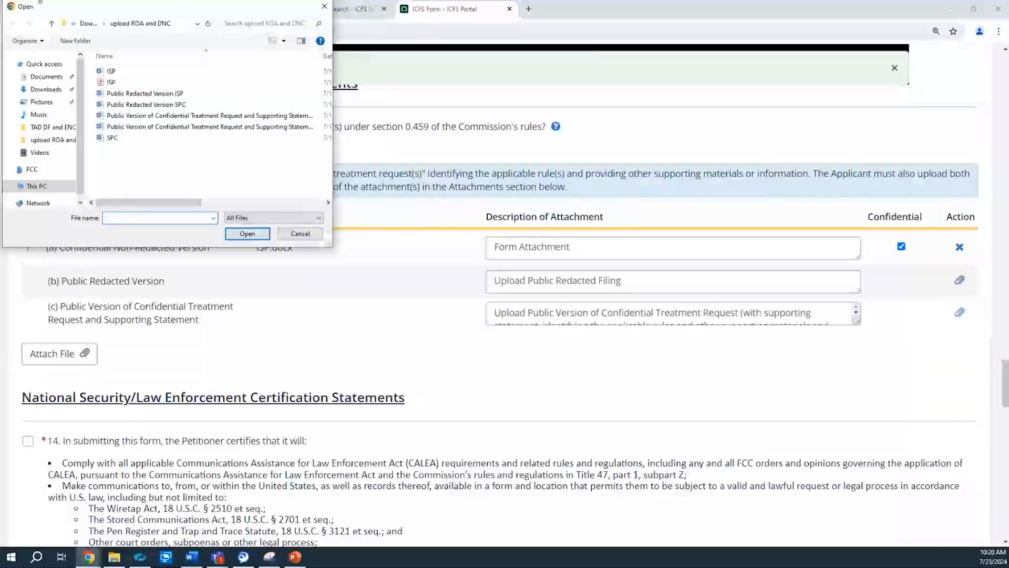
click(147, 93)
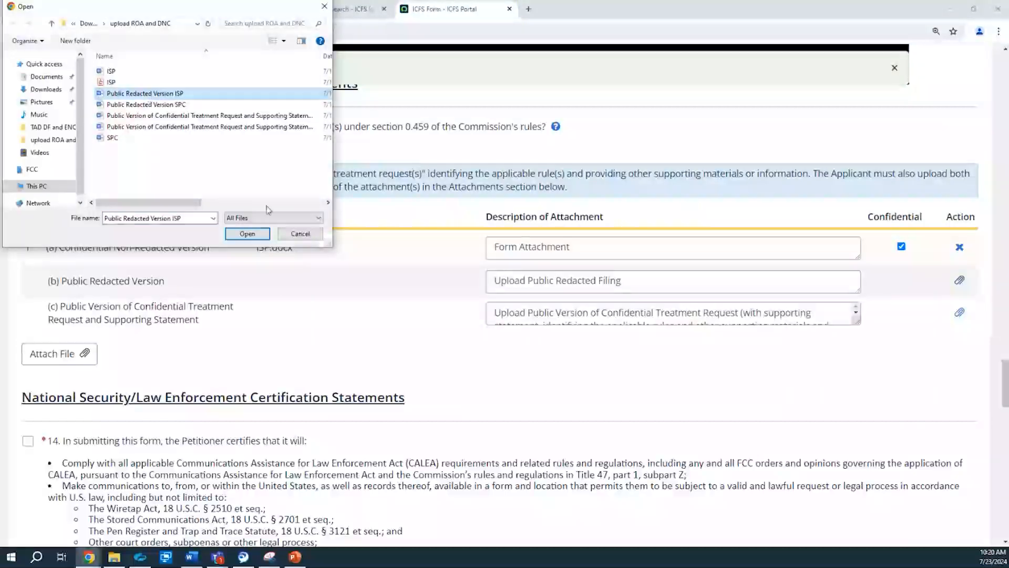
click(247, 233)
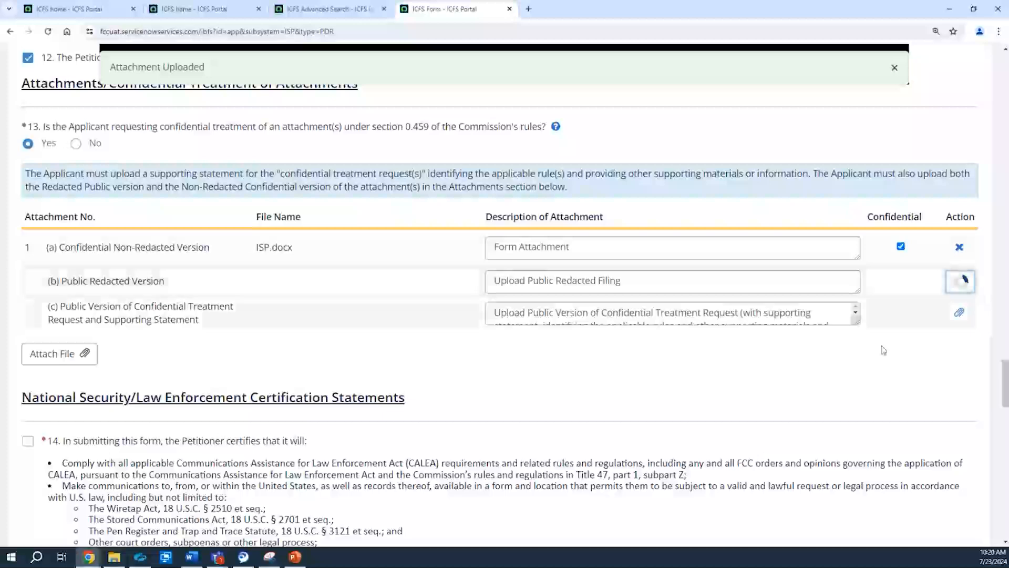
click(959, 312)
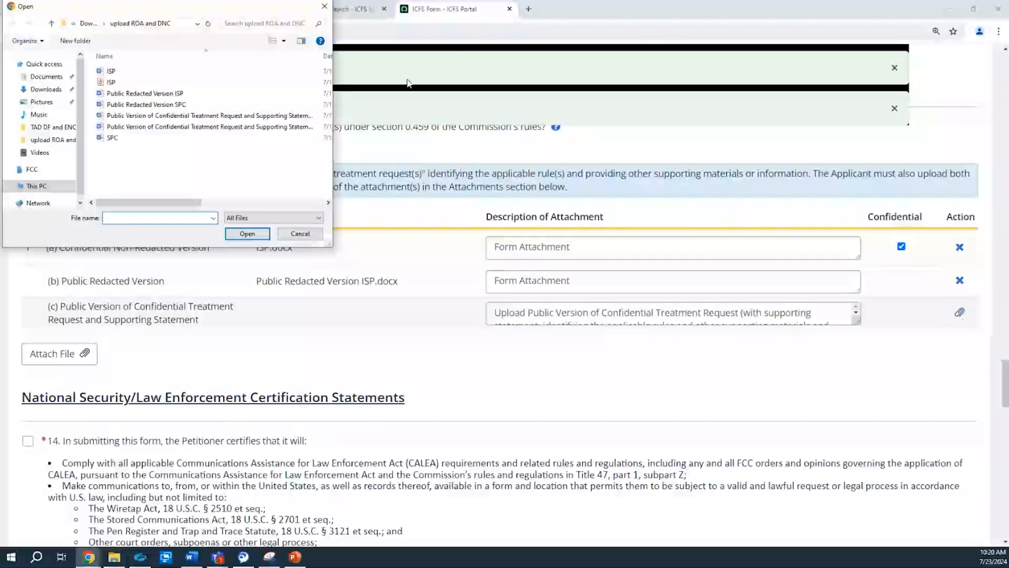
click(224, 117)
click(249, 234)
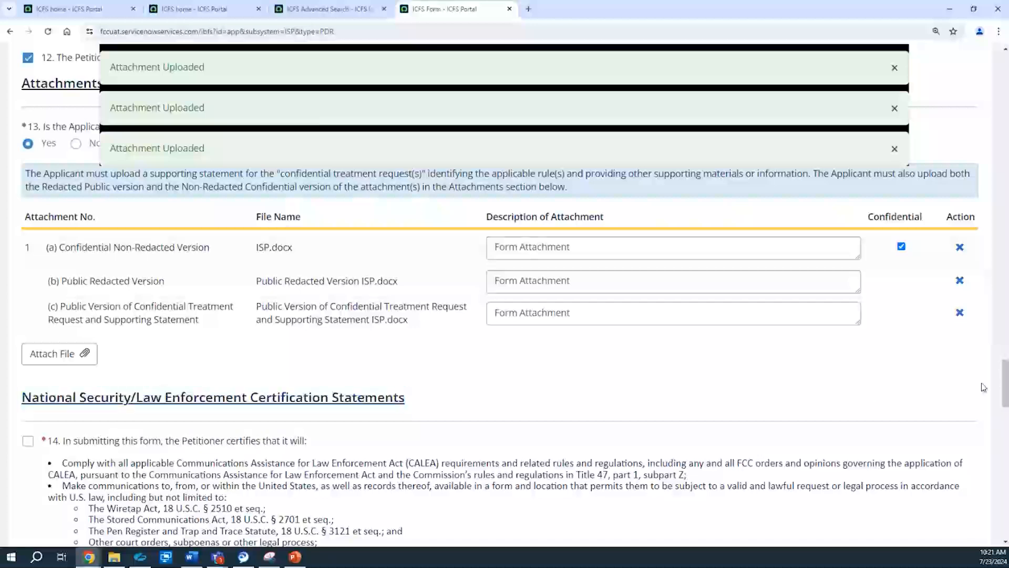
Step: Dismiss the upload notifications and check certification 14 on national security/law enforcement and general certification 15
scroll(1005, 396, down, 4)
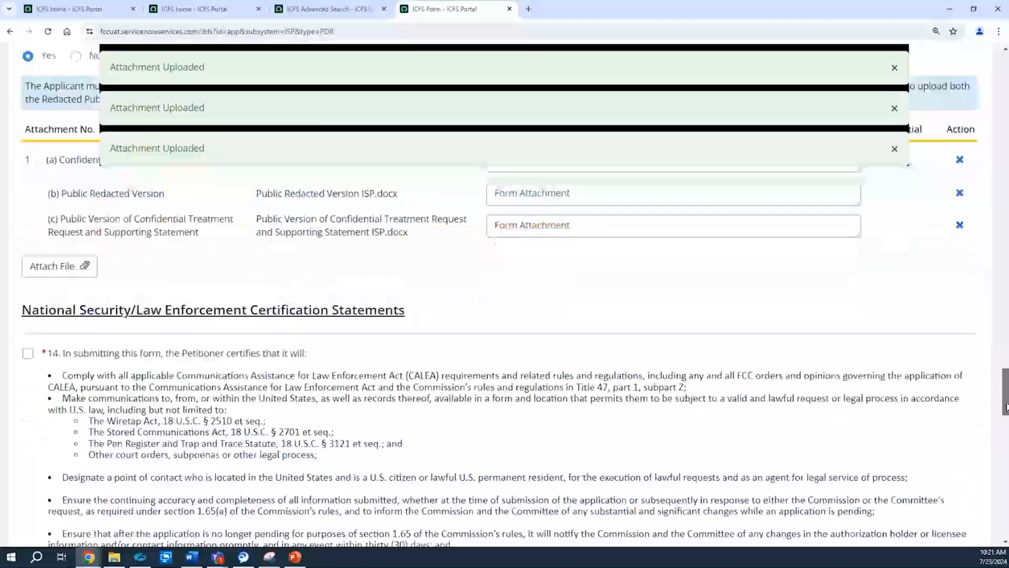
click(895, 69)
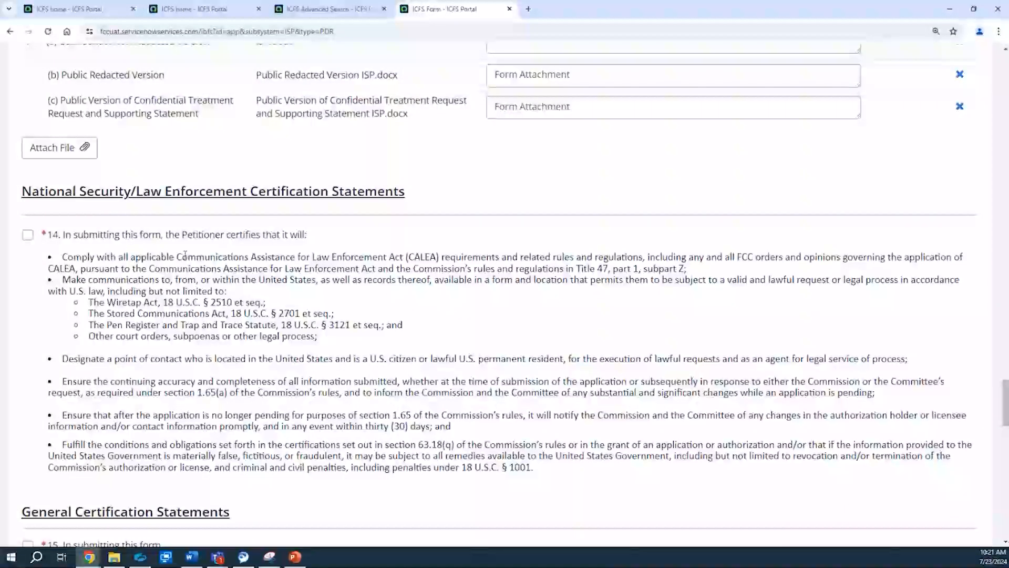
click(28, 236)
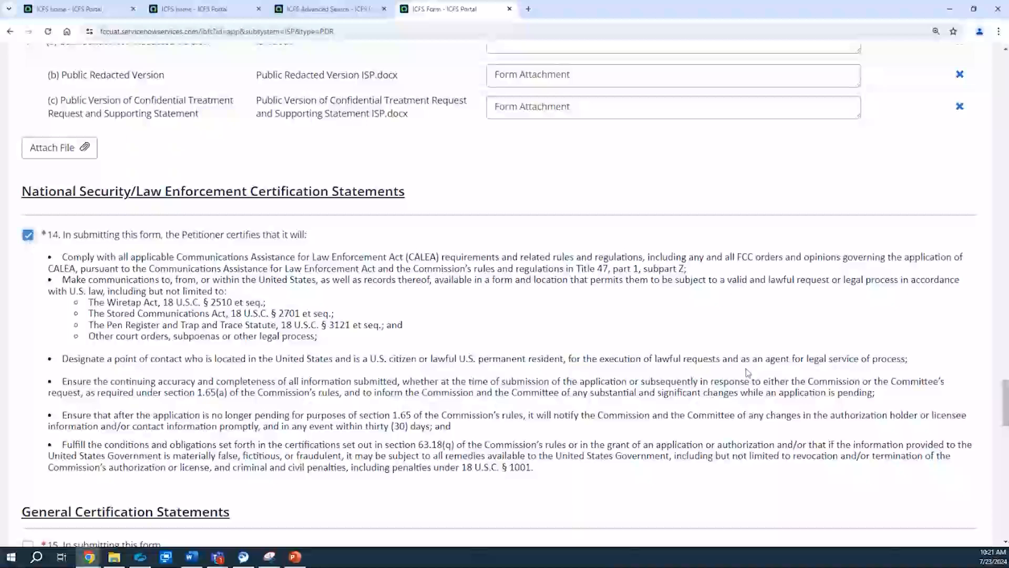
drag(1008, 385, 1008, 410)
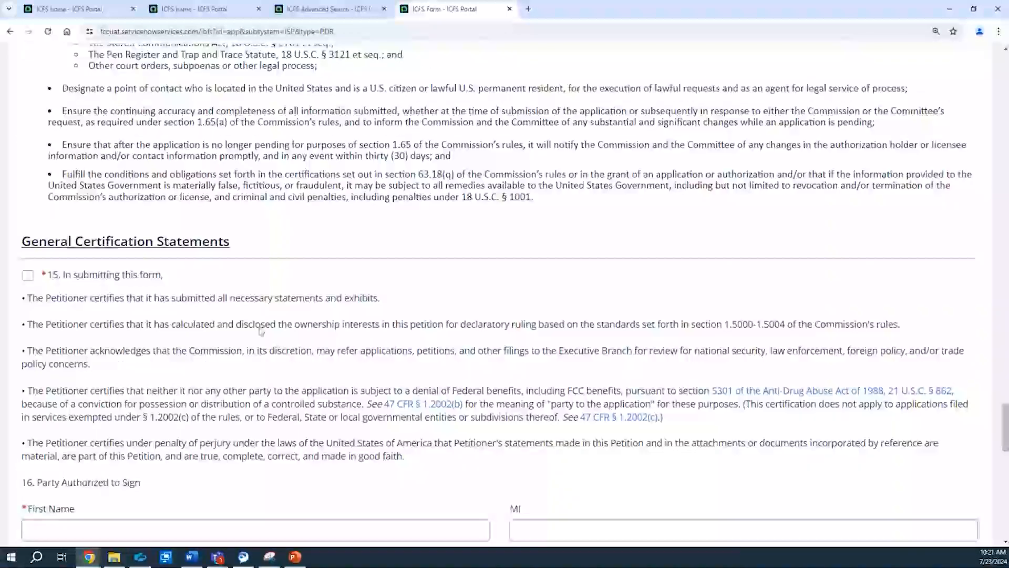
click(28, 275)
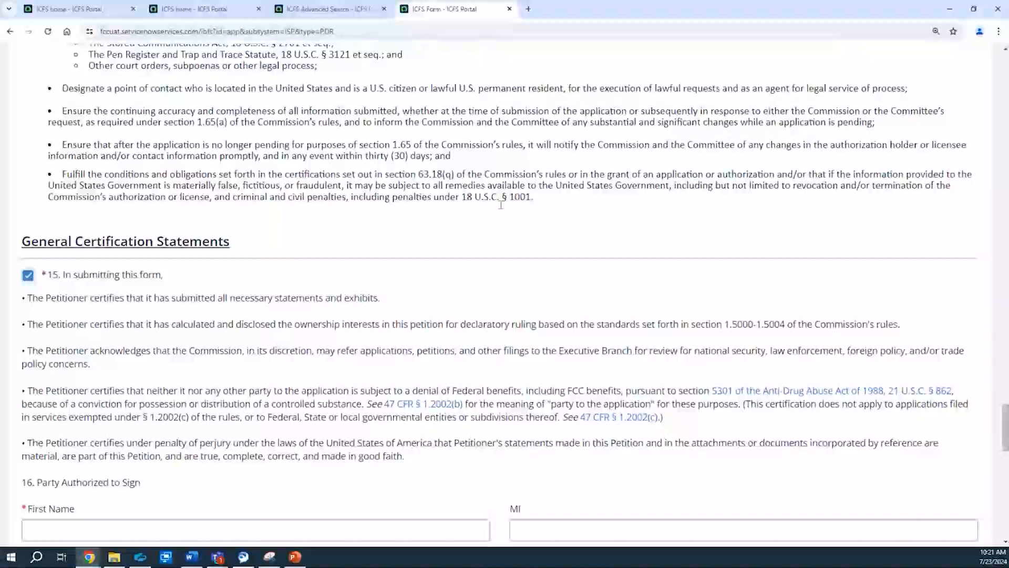
Step: Fill in question 16, Party Authorized to Sign, with the signer's first and last name, the title Supervisor and the signature
drag(1006, 424, 1007, 455)
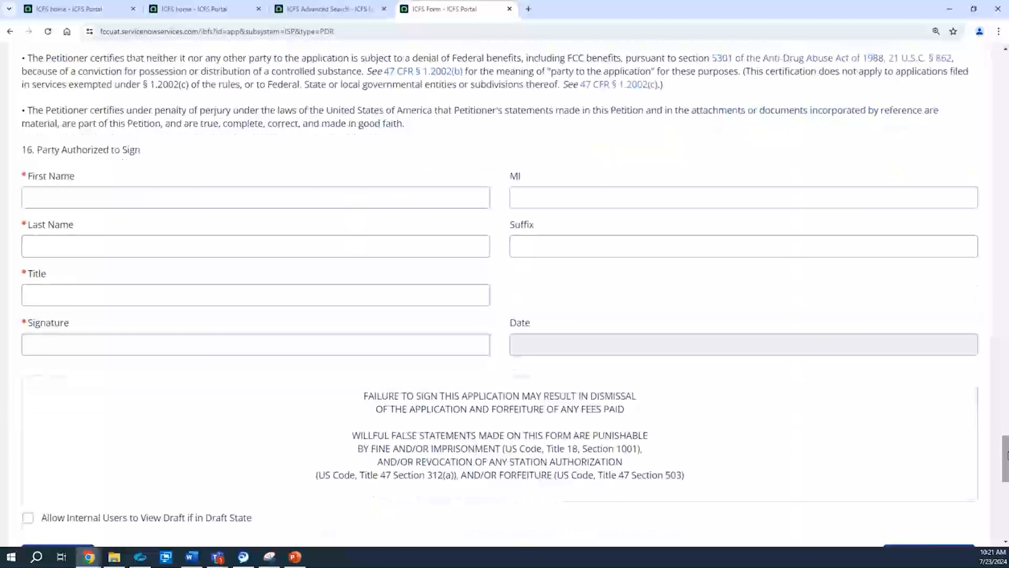
click(53, 196)
text(John)
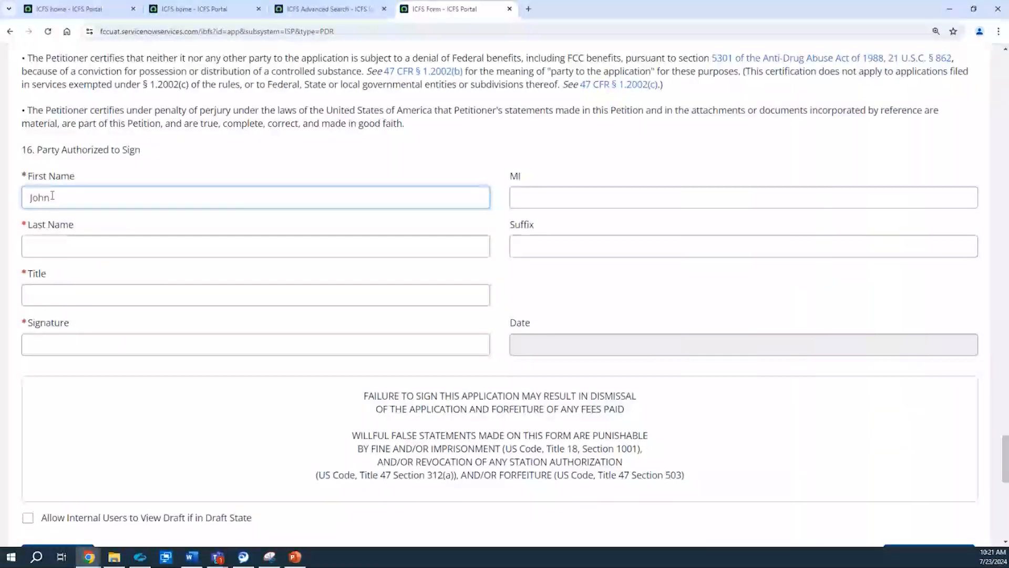
click(34, 246)
text(Smith)
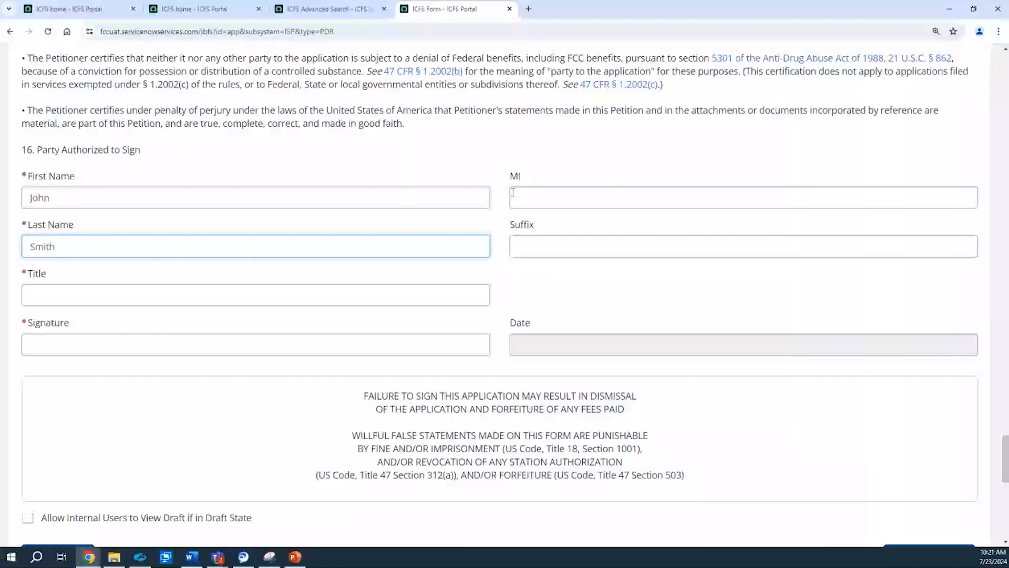
click(153, 302)
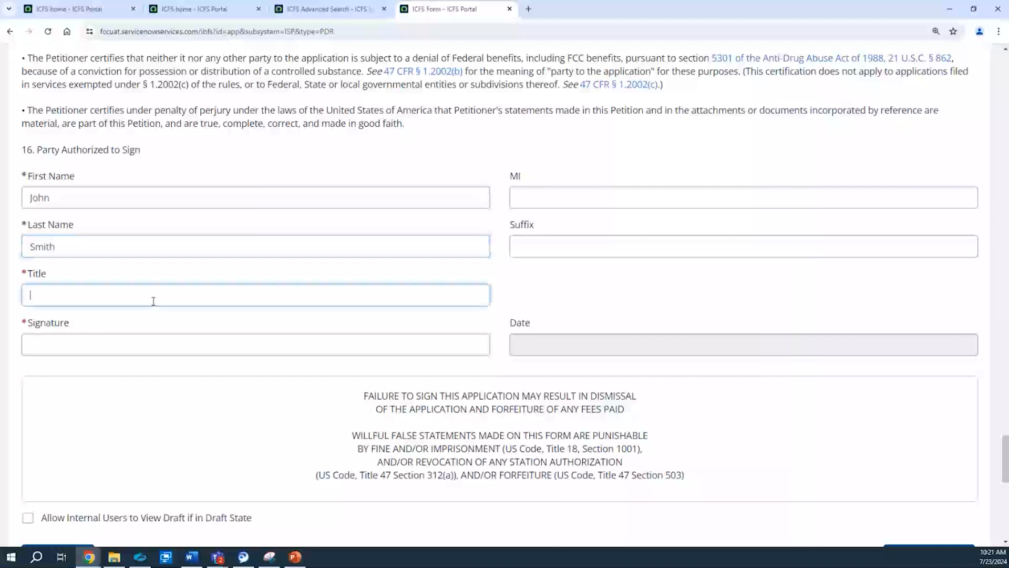
text(Supervisor)
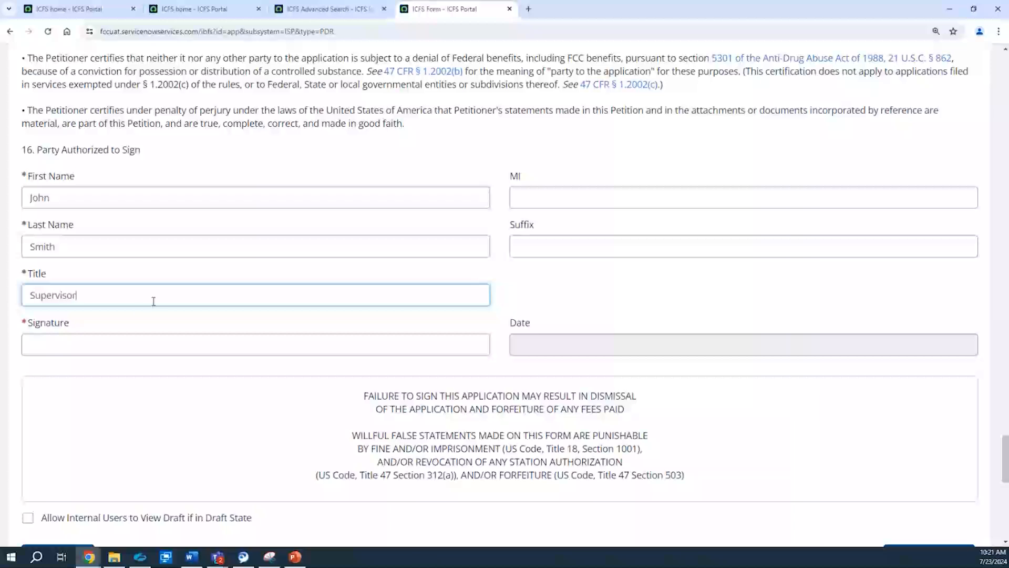
click(117, 340)
text(John Smith)
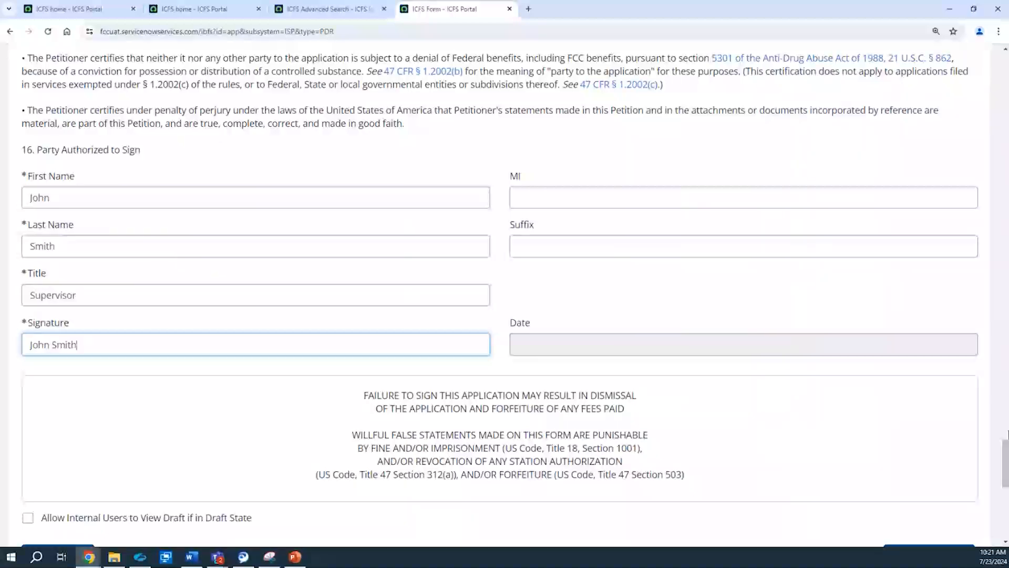
Step: Clear the Signature field to show the required information check, and re-enter the signer's full name
drag(1002, 449, 1006, 479)
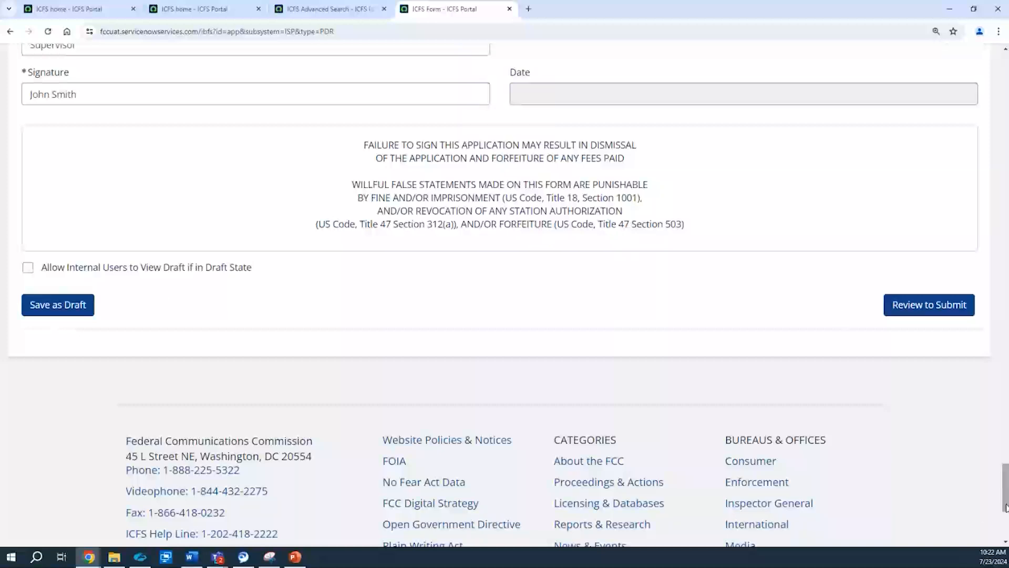
click(210, 92)
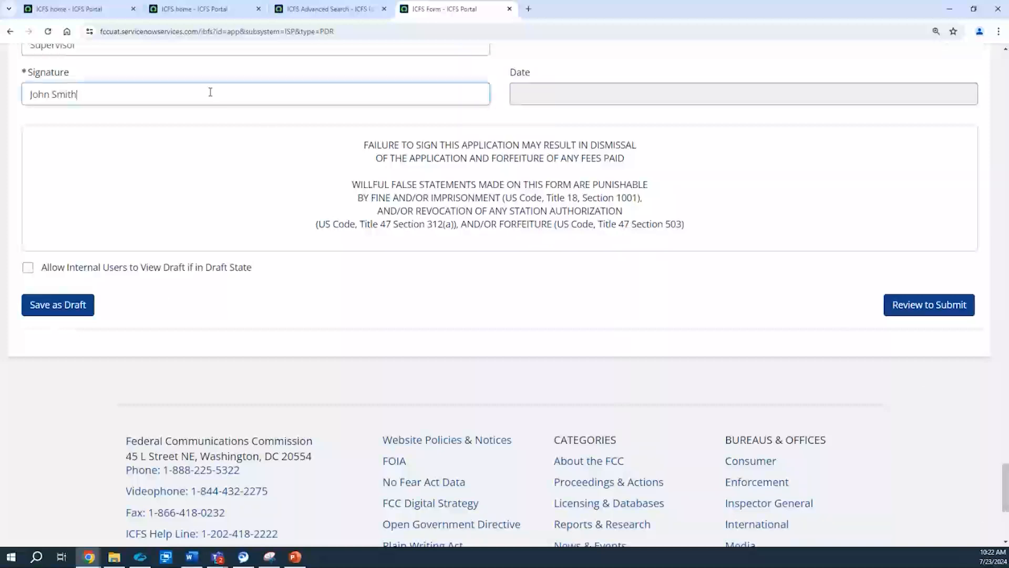
key(BackSpace)
key(BackSpace)
key(BackSpace)
key(BackSpace)
key(BackSpace)
key(BackSpace)
key(BackSpace)
key(BackSpace)
key(BackSpace)
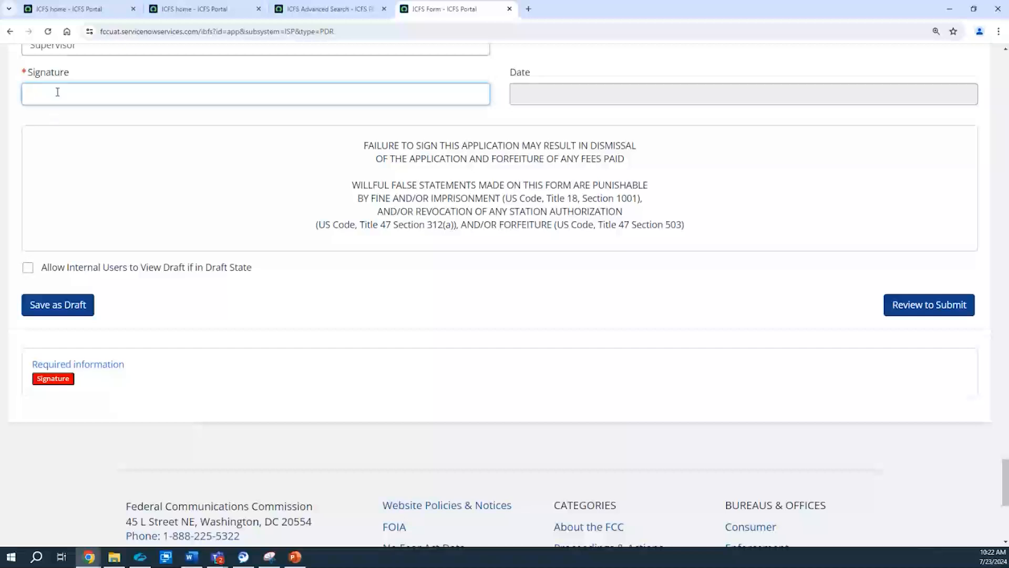
text(John Smith)
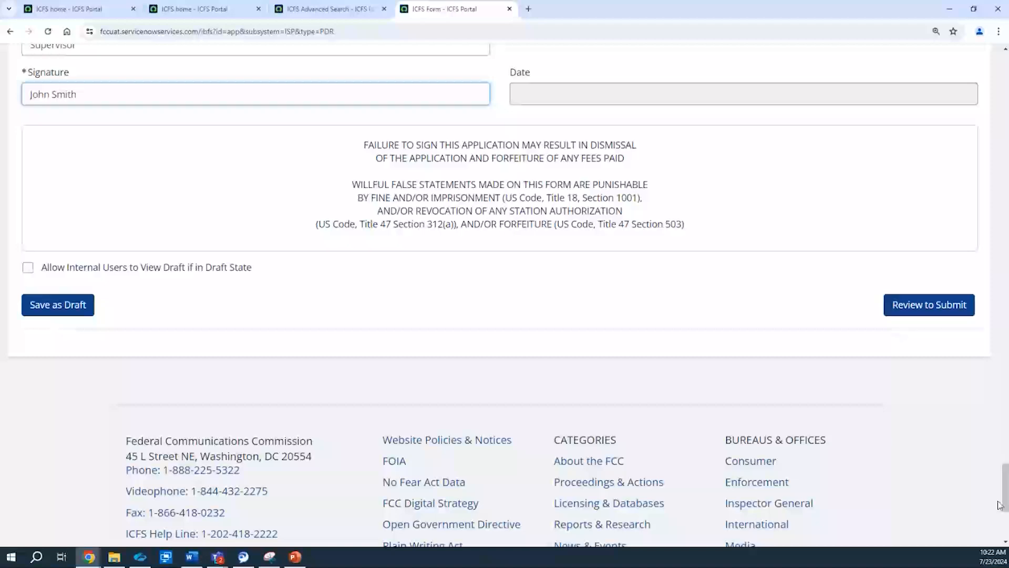
Step: Save the application as a draft and dismiss the notification
drag(1004, 489, 1004, 87)
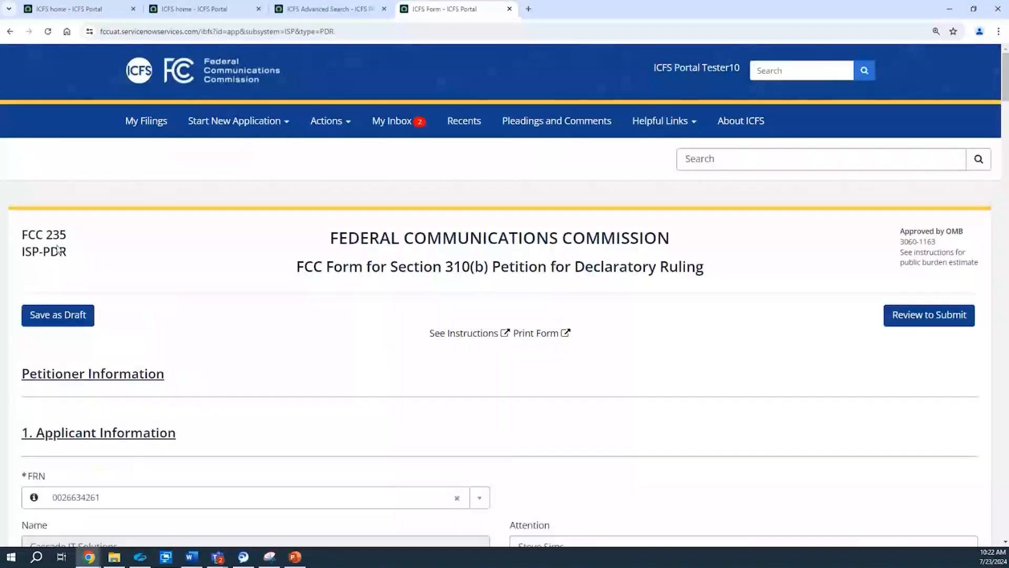
click(51, 318)
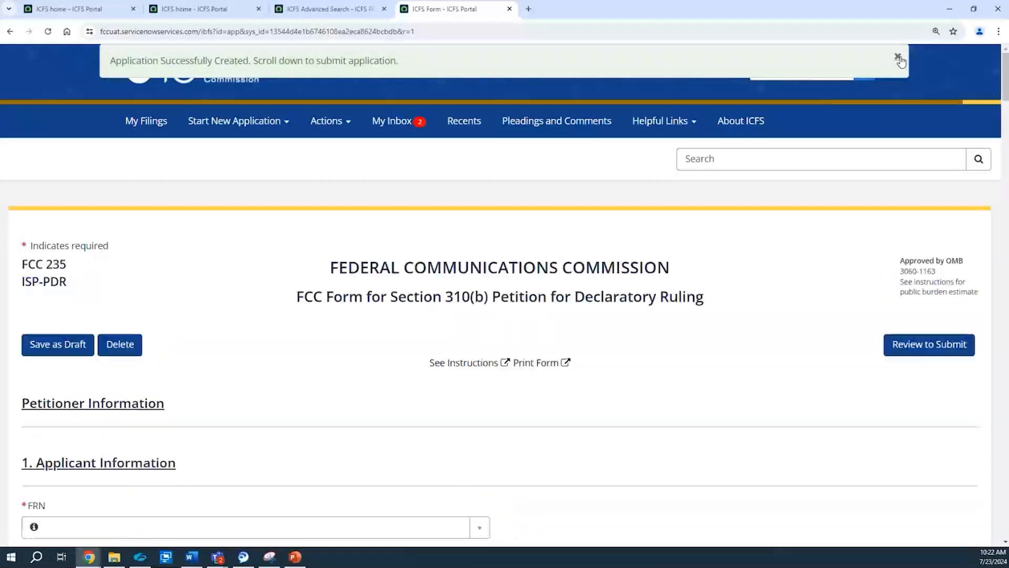
click(898, 57)
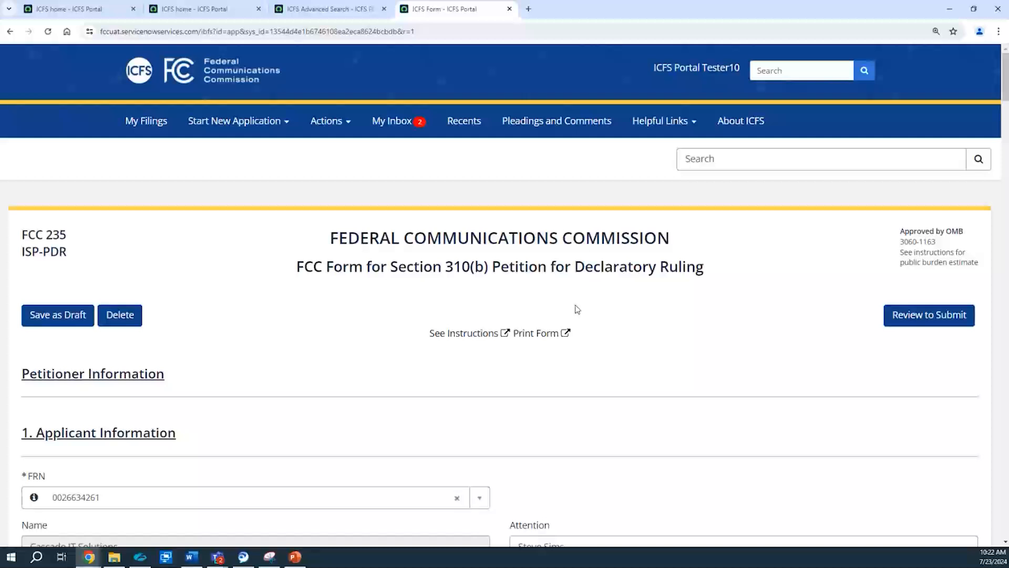
Step: Go to My Filings and look through the Drafts, Pending Payments and Pending Review/Pending Consummation lists
click(135, 132)
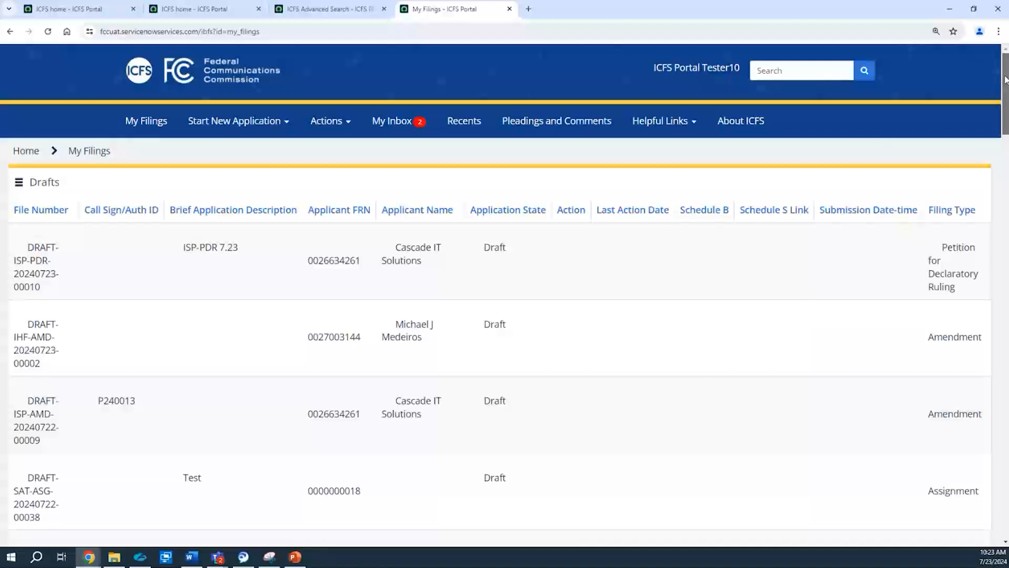
scroll(1006, 79, down, 1)
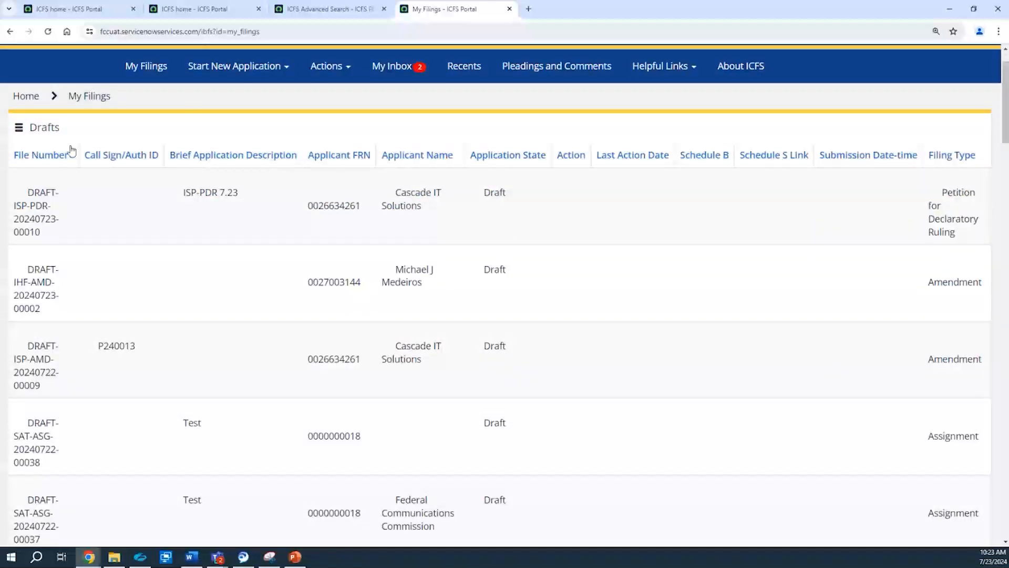
drag(1006, 121, 1006, 181)
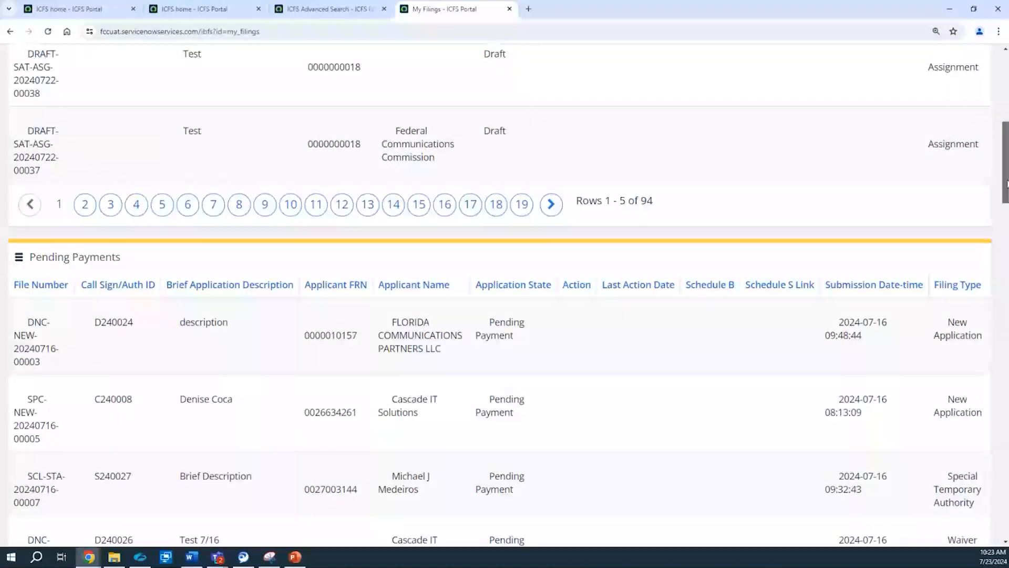
drag(1007, 181, 1007, 259)
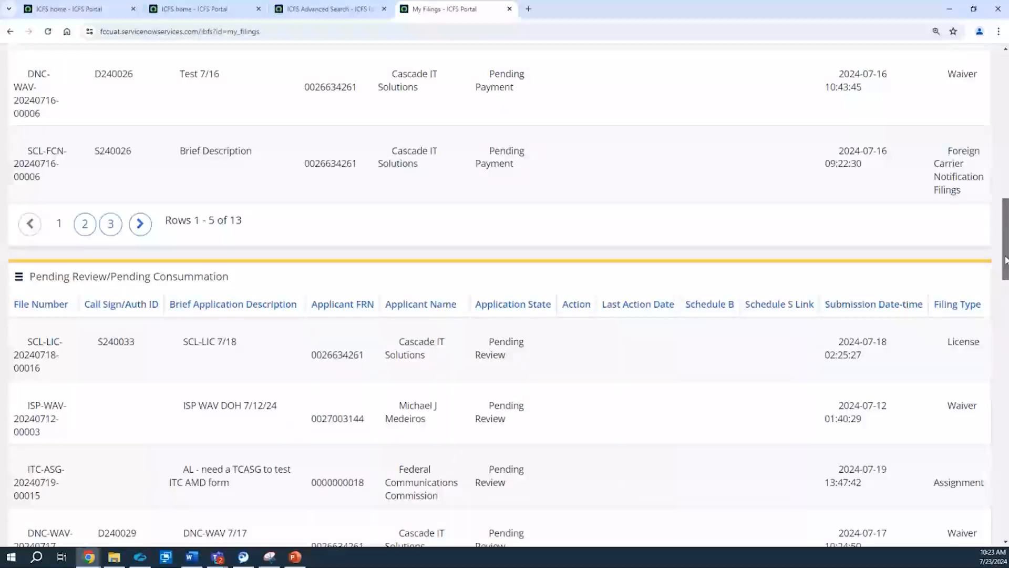
drag(1006, 260, 999, 109)
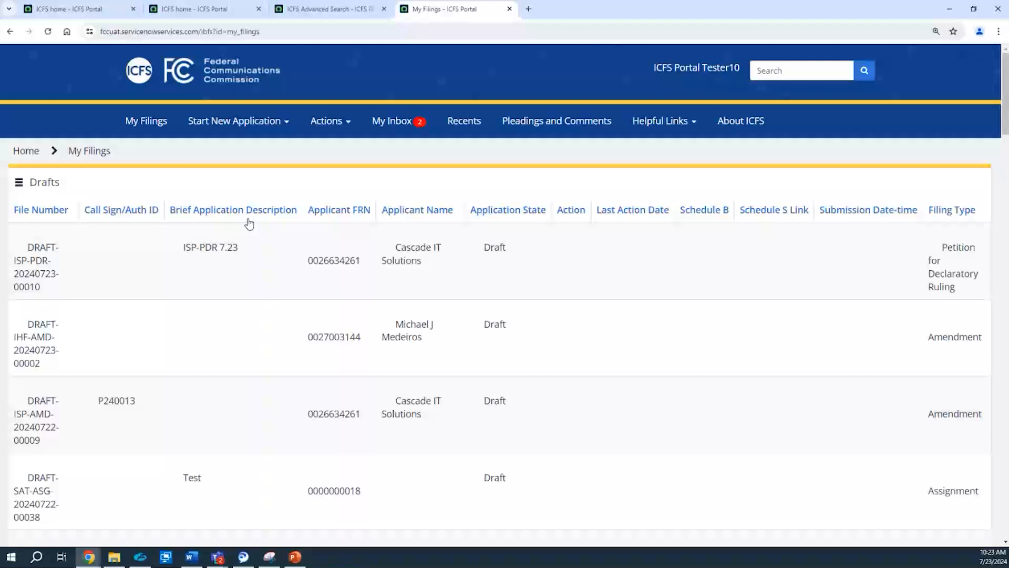
Step: Reopen the ISP-PDR 7.23 draft from the Drafts list and send it to the review-to-submit stage
click(31, 265)
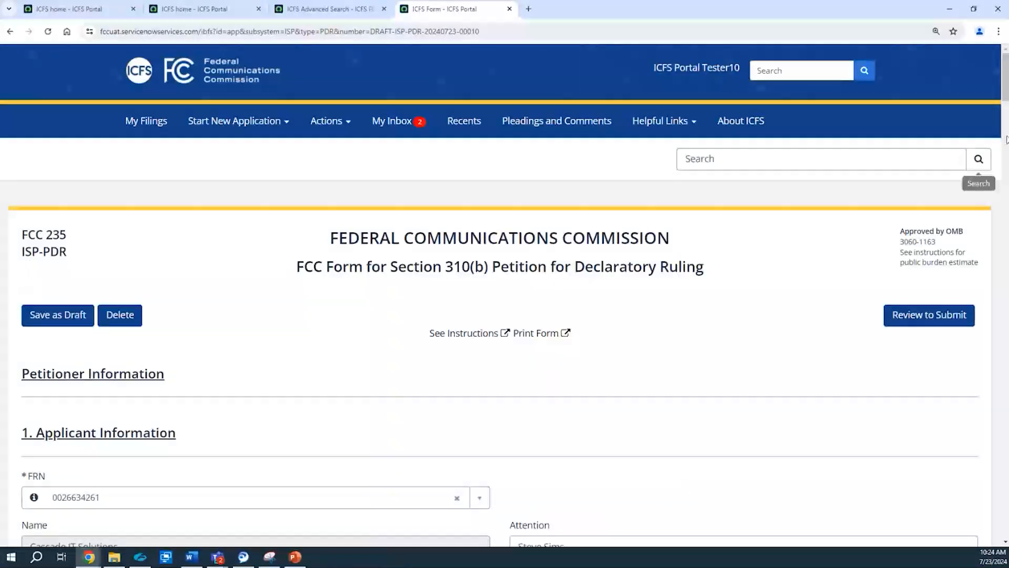
mouse_move(1005, 99)
mouse_down()
mouse_move(981, 257)
mouse_move(993, 495)
mouse_up()
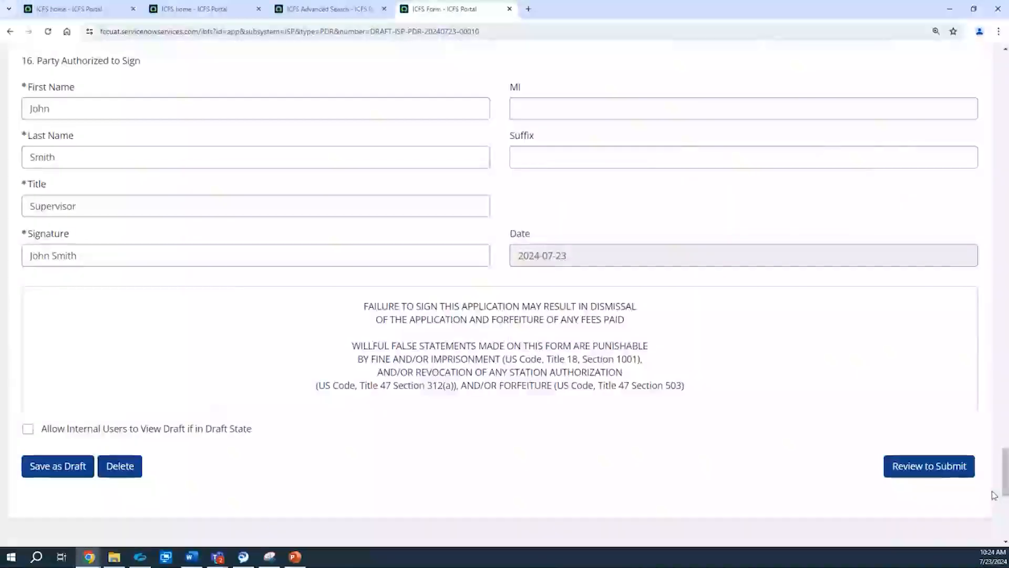
click(920, 474)
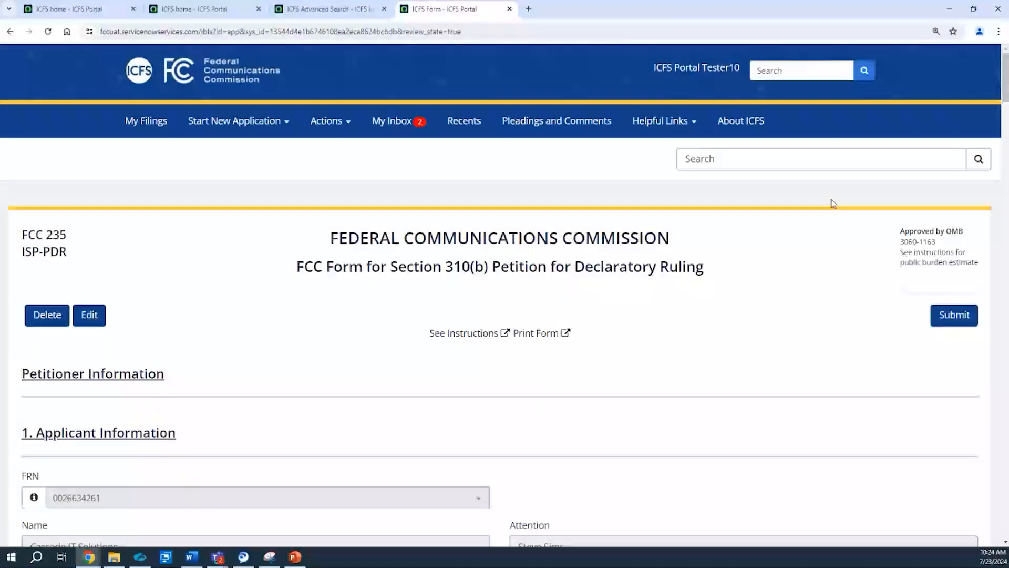
Step: Submit the reviewed petition application, confirm the submission, and view its confirmation page
click(956, 320)
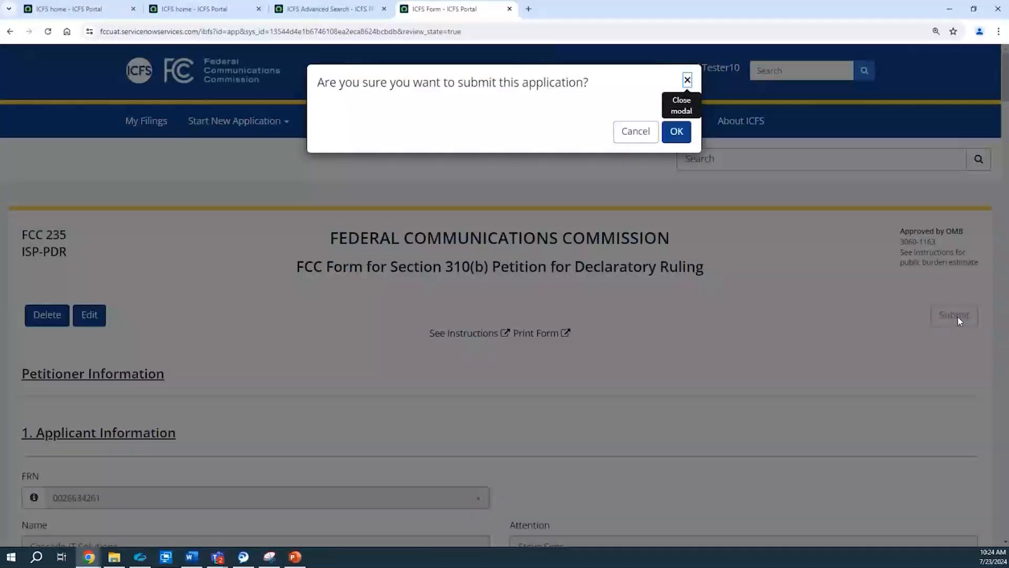
click(677, 131)
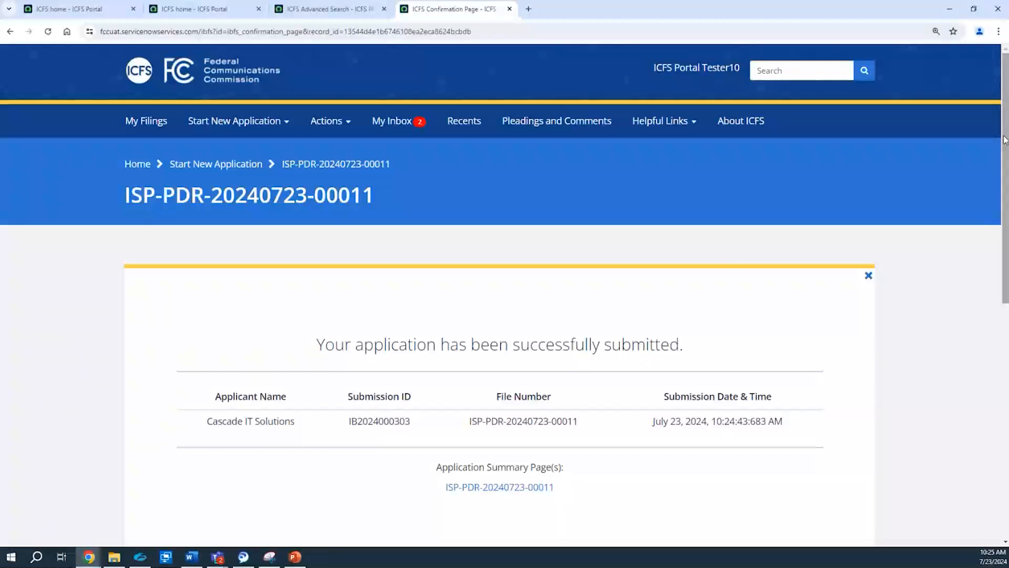
drag(1005, 140, 1006, 151)
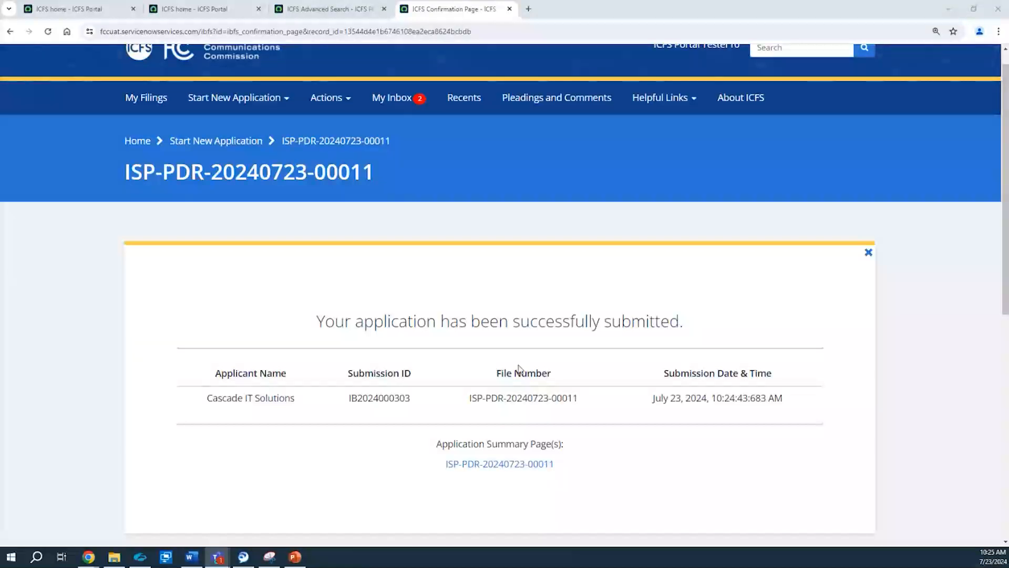
Step: Start an International Telecommunications Section 310 Amendment of Application for the petition filed 2024-07-23
click(238, 92)
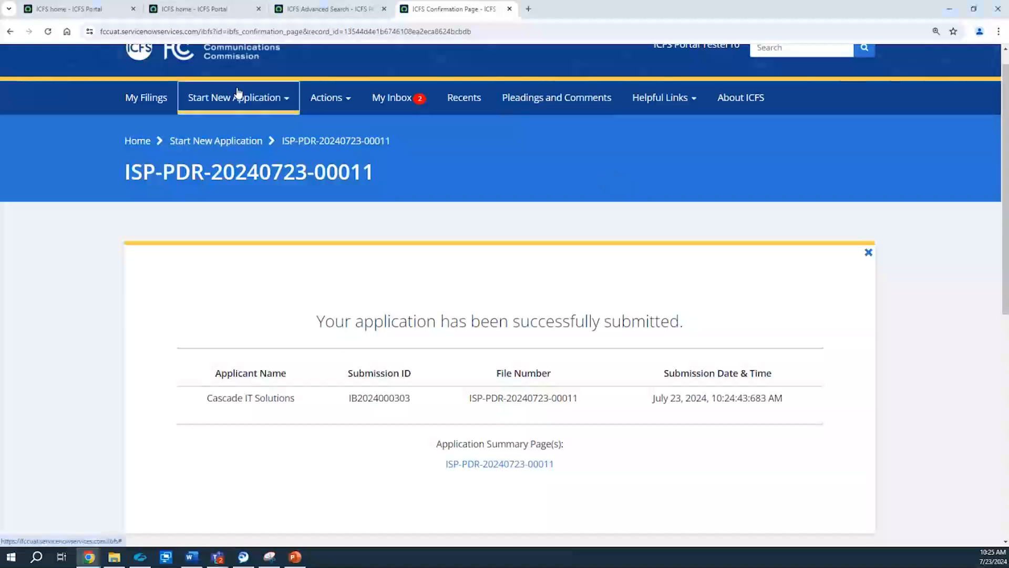
mouse_move(312, 197)
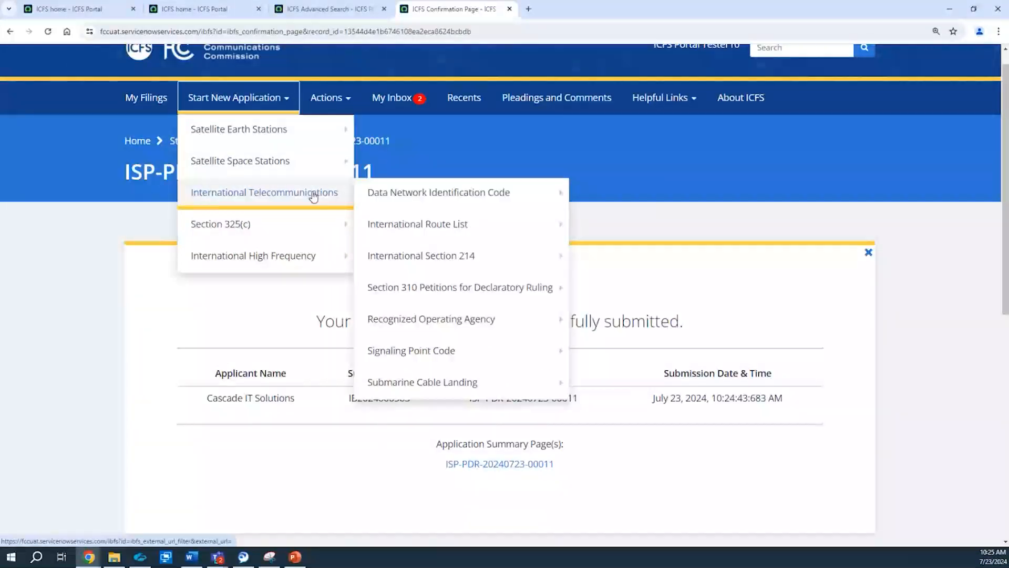
mouse_move(478, 286)
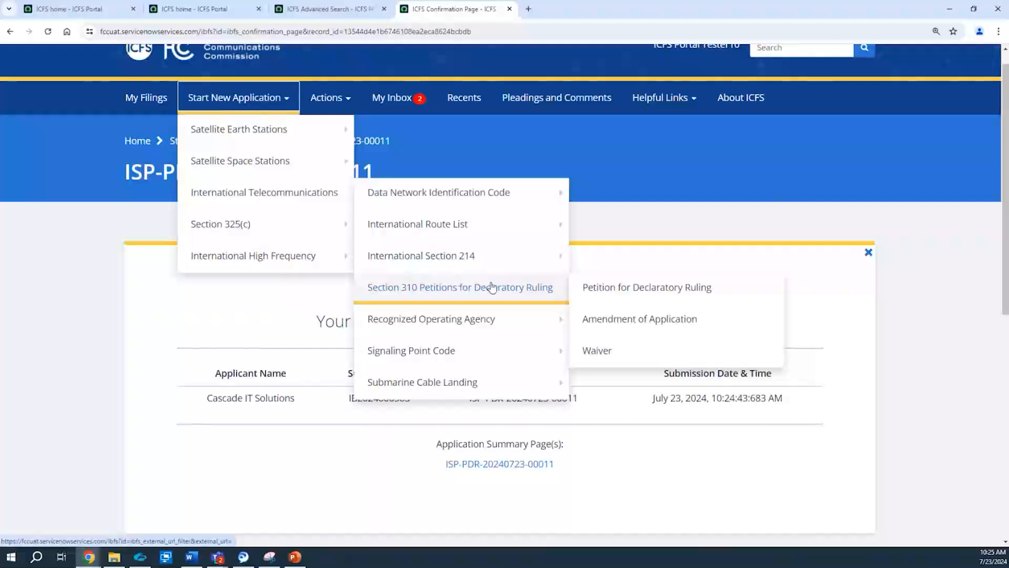
click(650, 320)
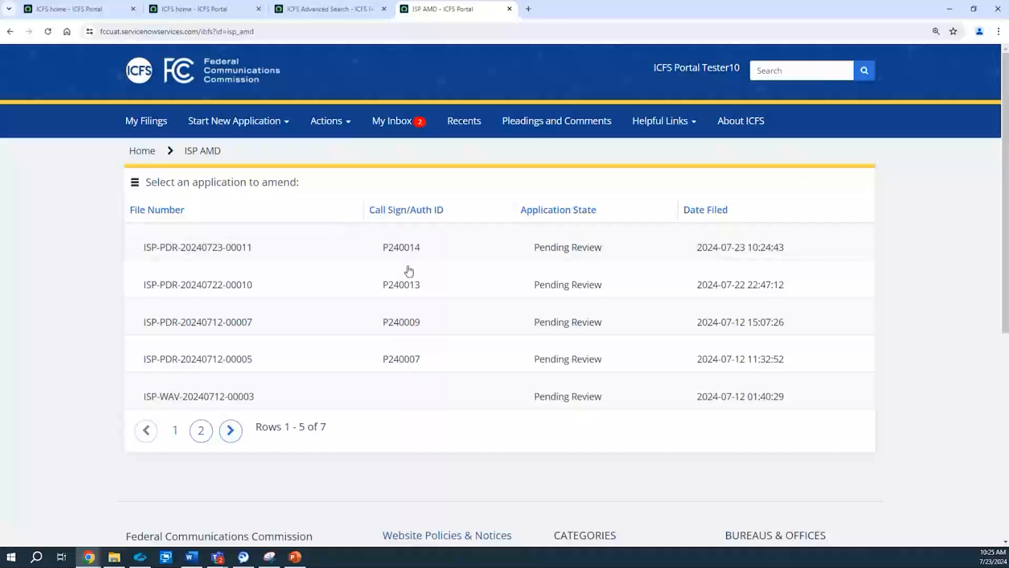
click(183, 253)
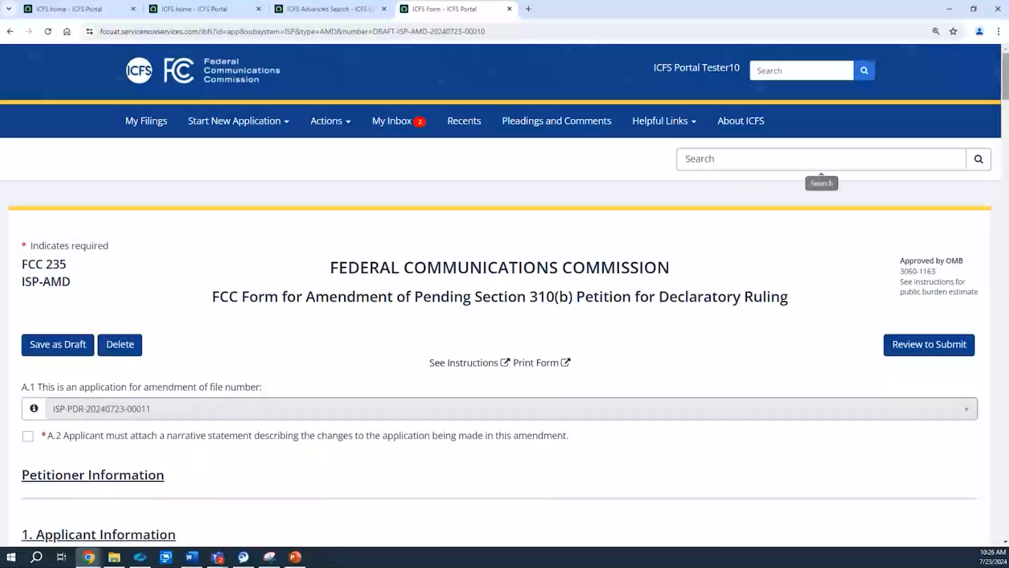
Step: Acknowledge the A.2 narrative statement requirement and enter ISP-AMD as the Brief Petition Description
scroll(1006, 63, down, 3)
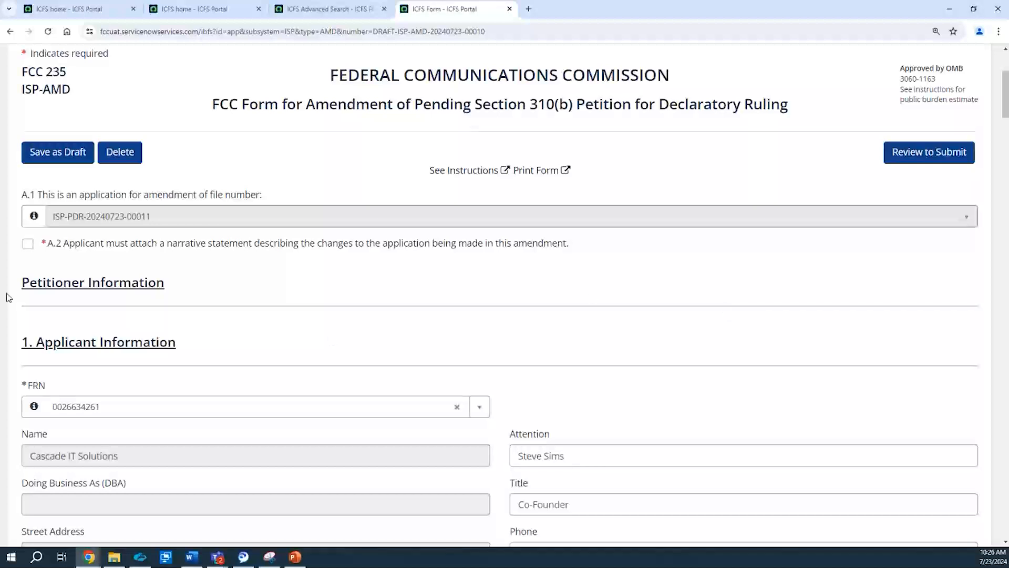
click(27, 245)
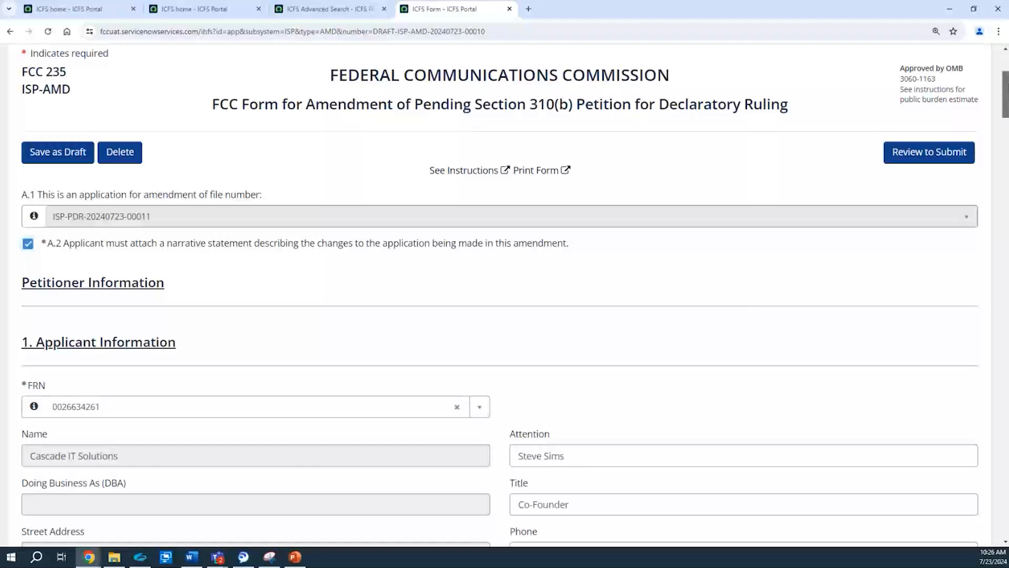
scroll(1005, 105, down, 4)
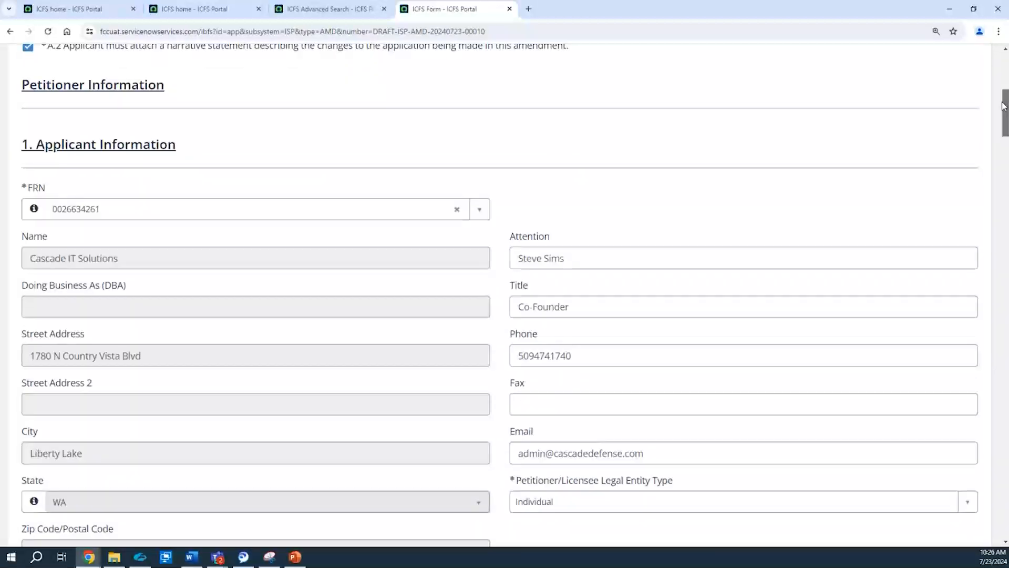
drag(1004, 105, 1004, 182)
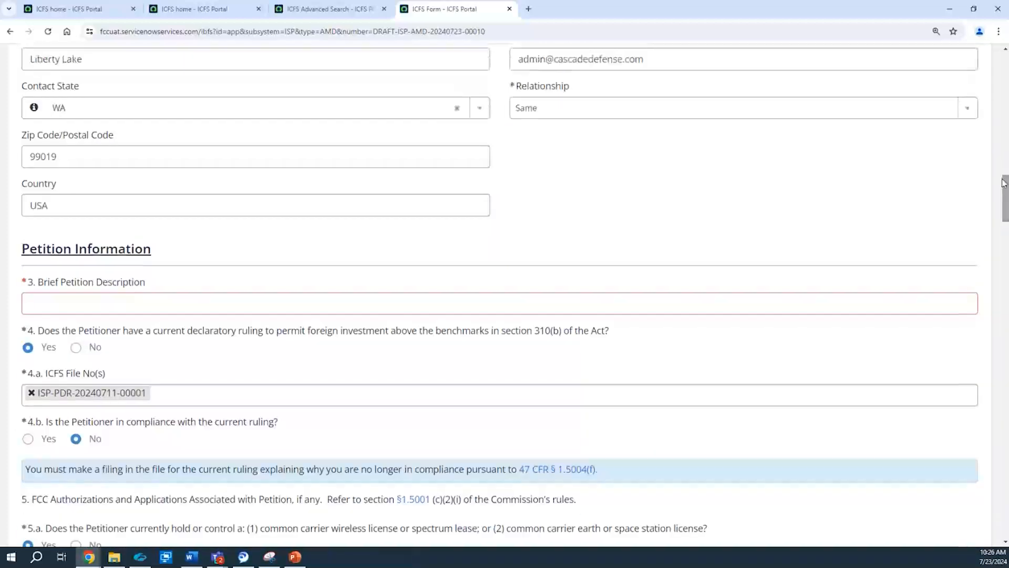
click(79, 314)
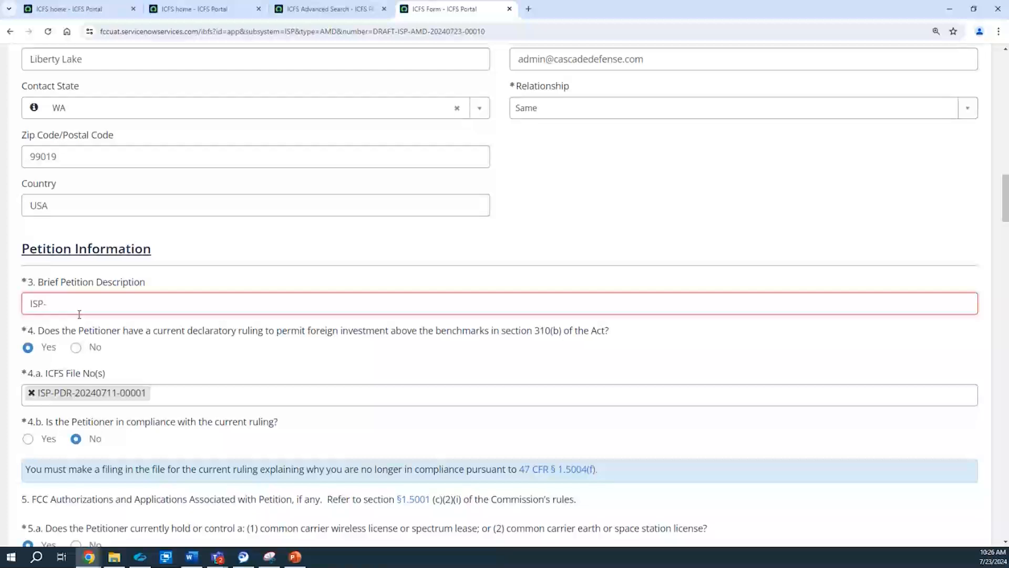
text(AMD 7.23)
Step: Attach the ISP.pdf file to the amendment's attachments table
drag(1006, 192, 1005, 341)
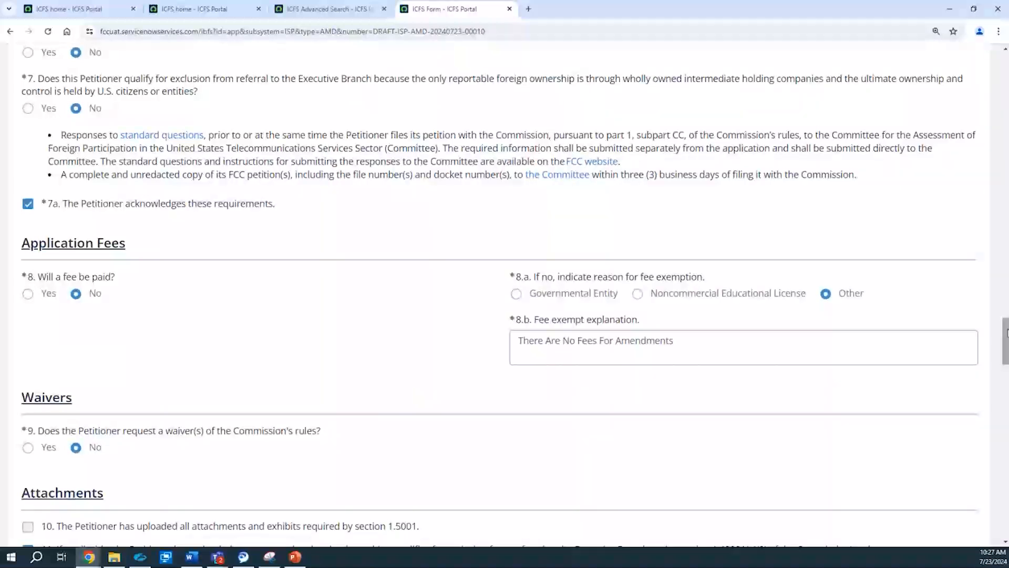
drag(1007, 333, 1006, 378)
click(29, 332)
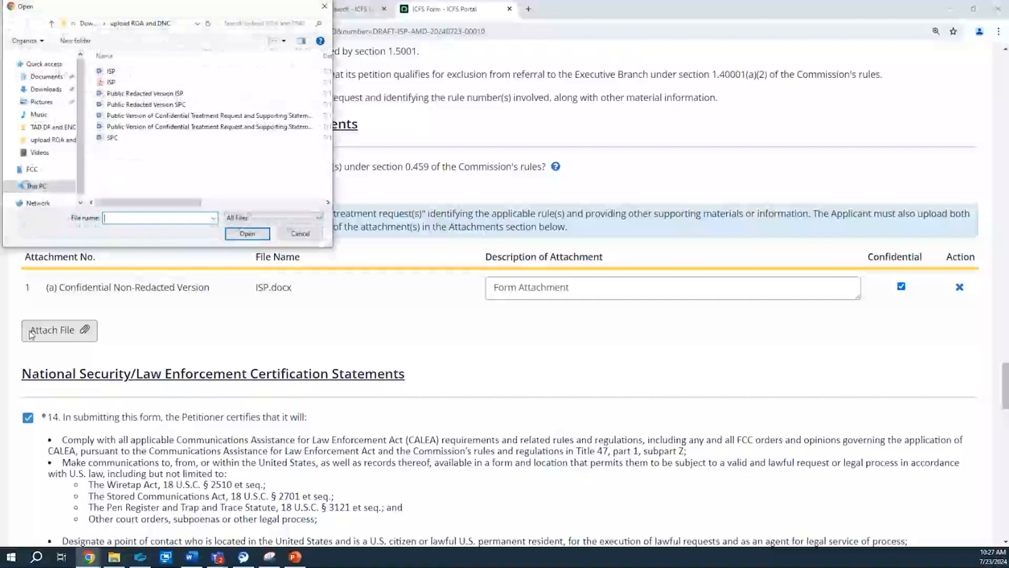
double_click(110, 78)
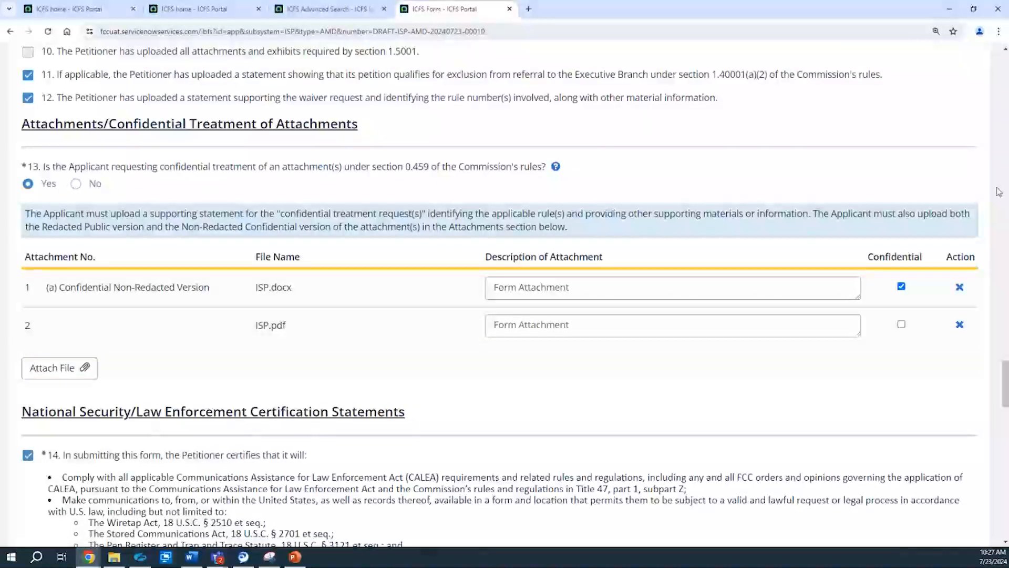
Step: Accept general certification statement 15 and complete the authorized signer's first name, last name, title Supervisor and full-name signature
drag(1006, 385, 1006, 438)
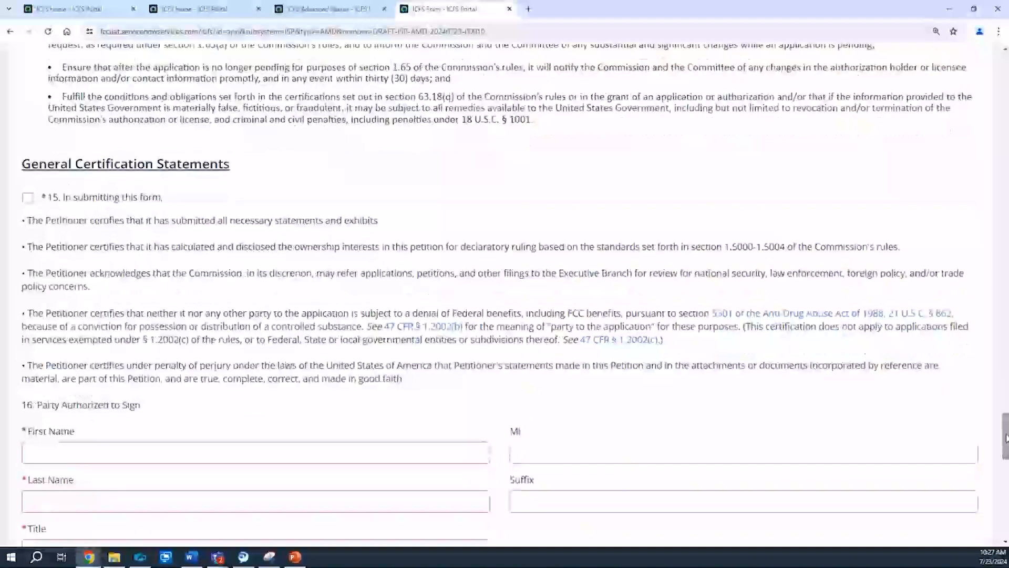
click(28, 198)
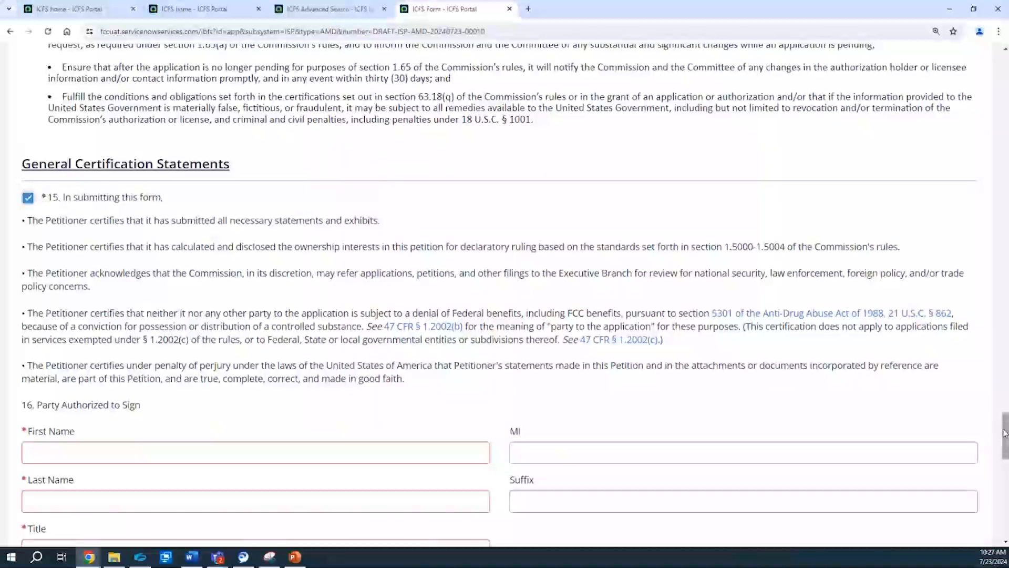
drag(1005, 434, 1006, 457)
click(282, 196)
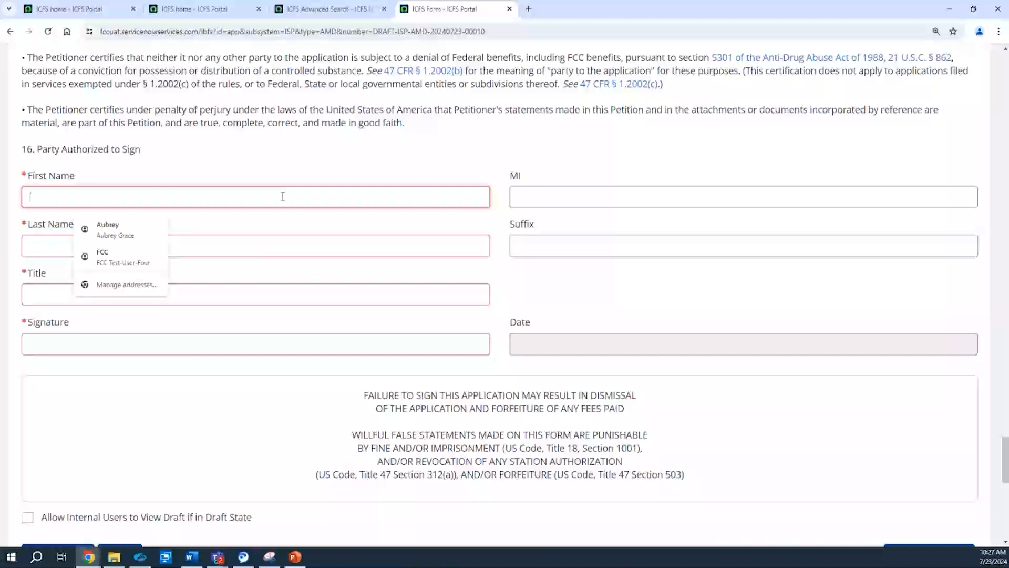
text(John)
click(192, 244)
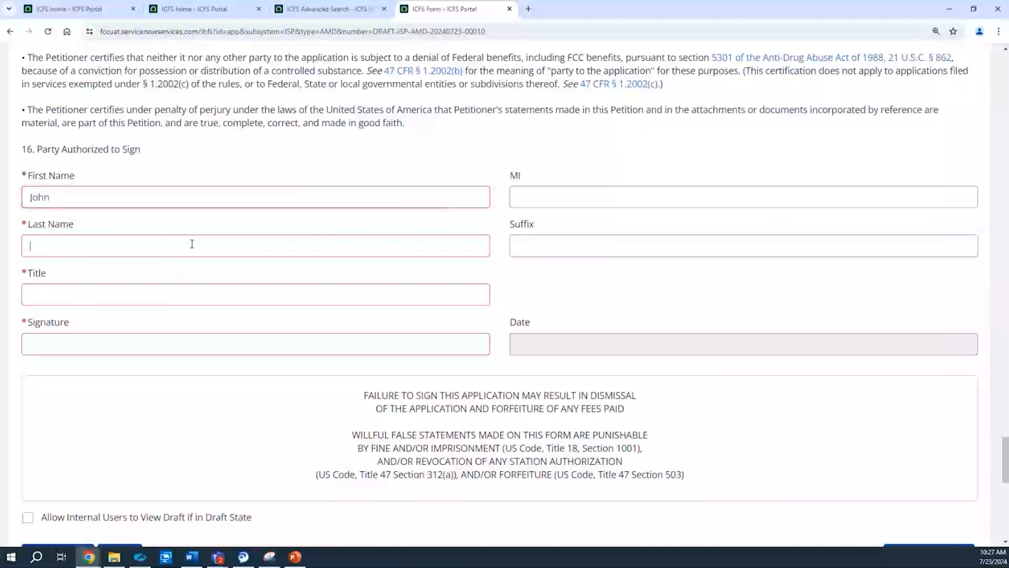
text(Smith)
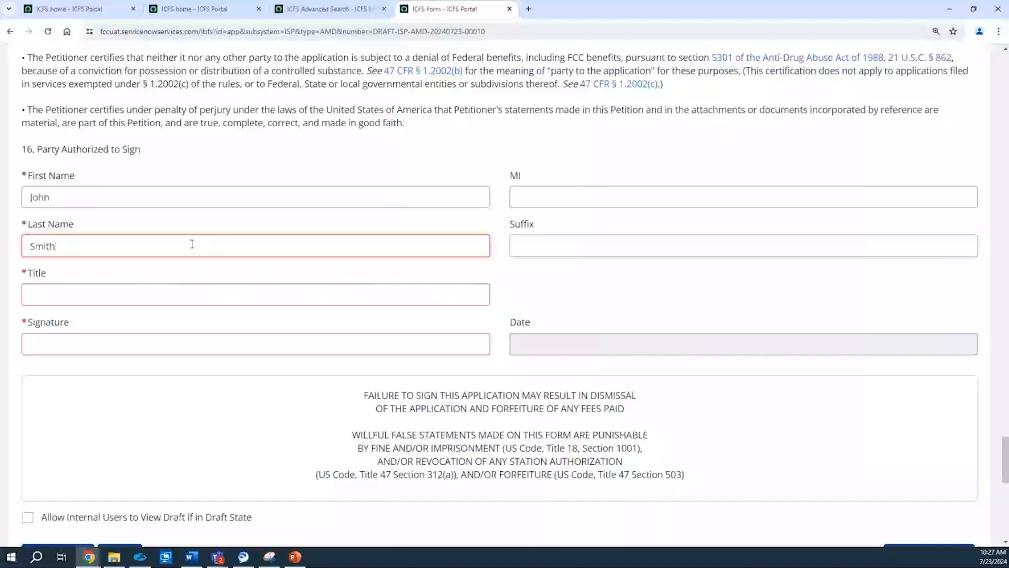
click(115, 296)
text(Supervisor)
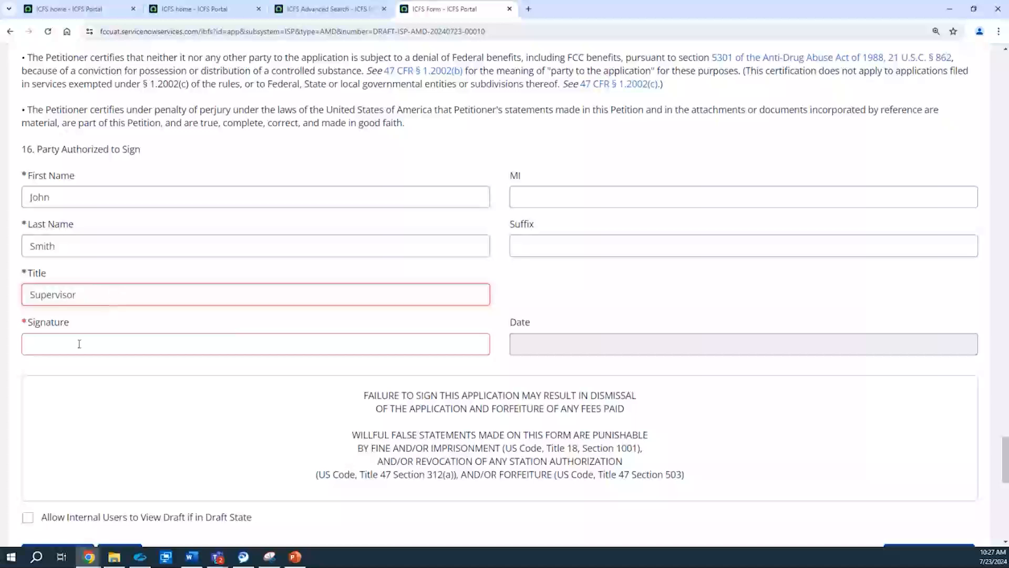
click(79, 344)
text(John Smith)
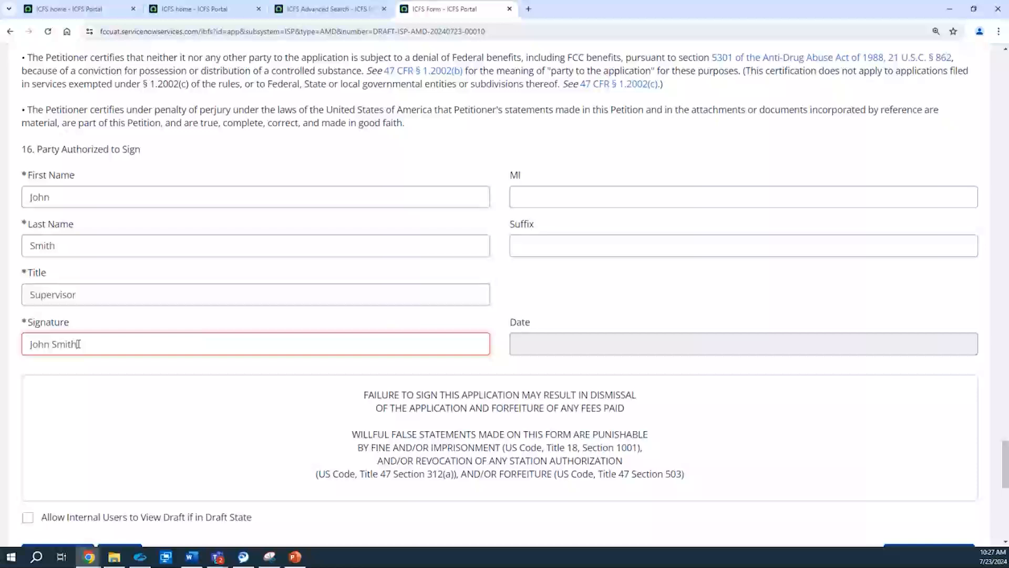
Step: Send the amendment through review, submit it with confirmation, and view its confirmation page
drag(1005, 467, 1005, 475)
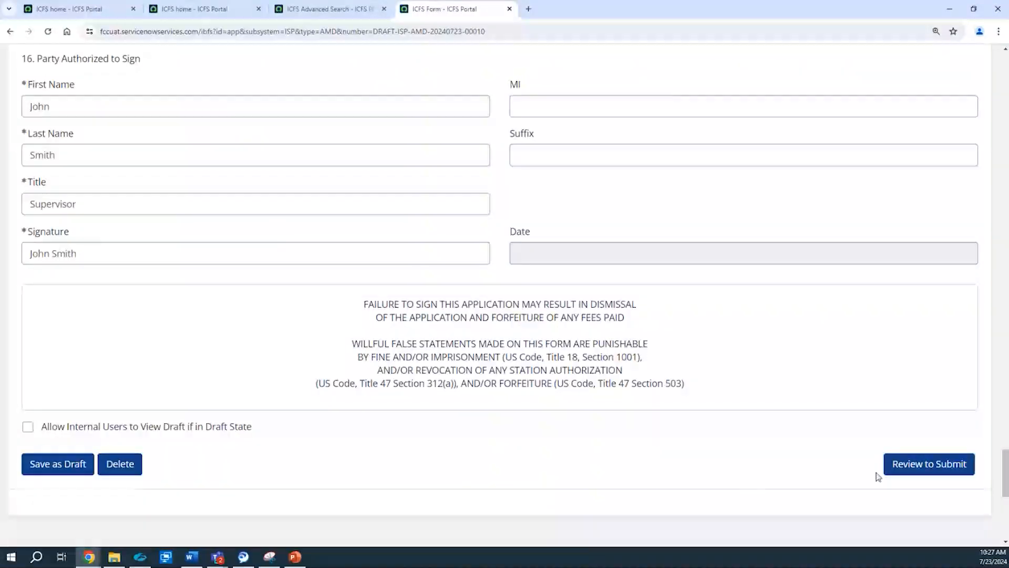
click(900, 473)
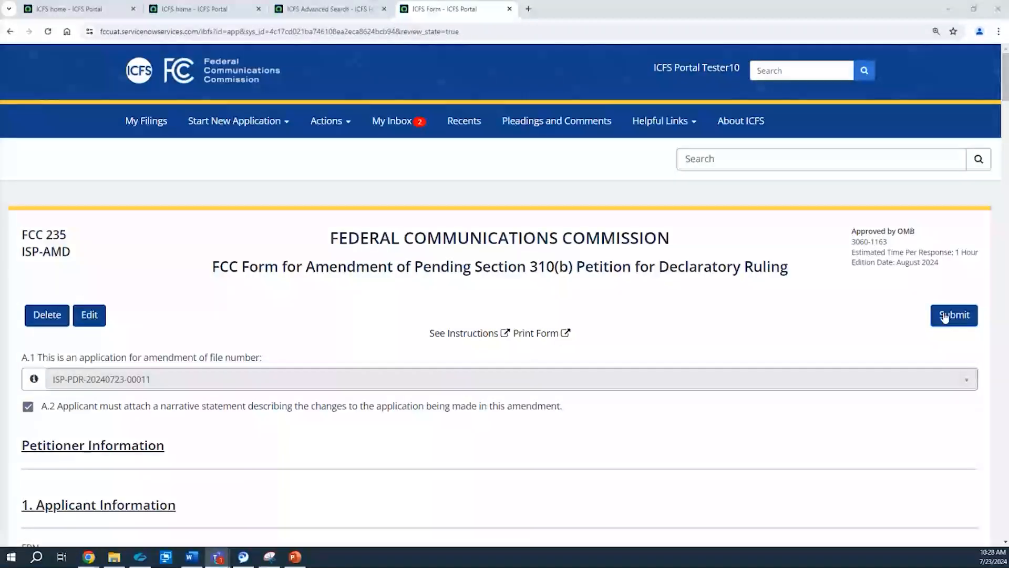
click(945, 316)
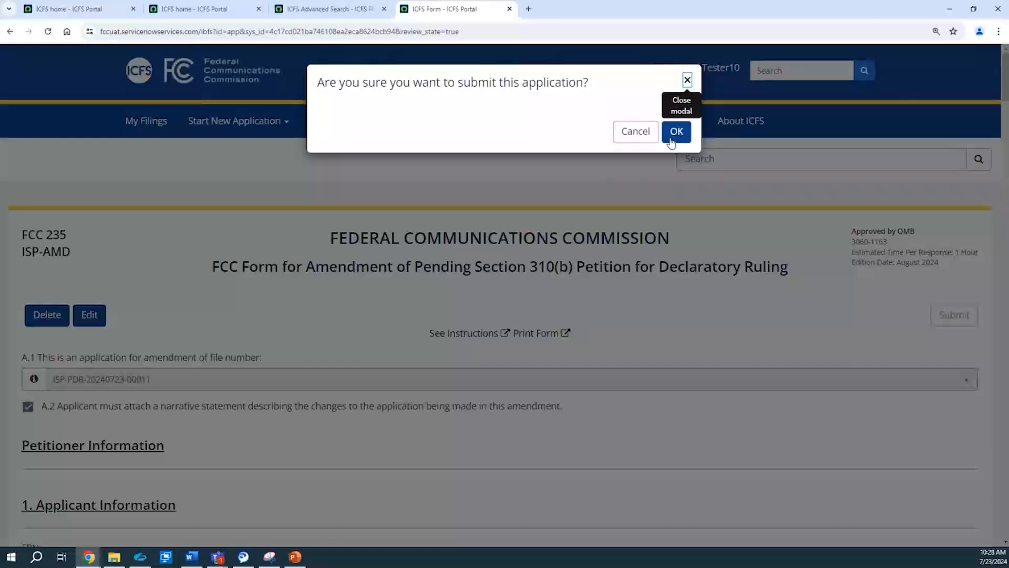
click(672, 138)
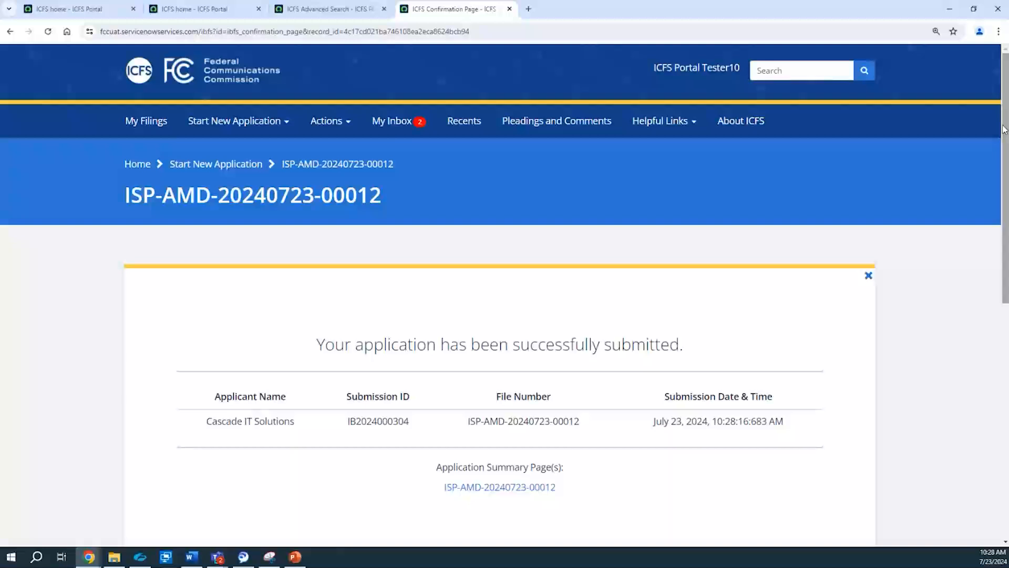
drag(1004, 130, 1004, 135)
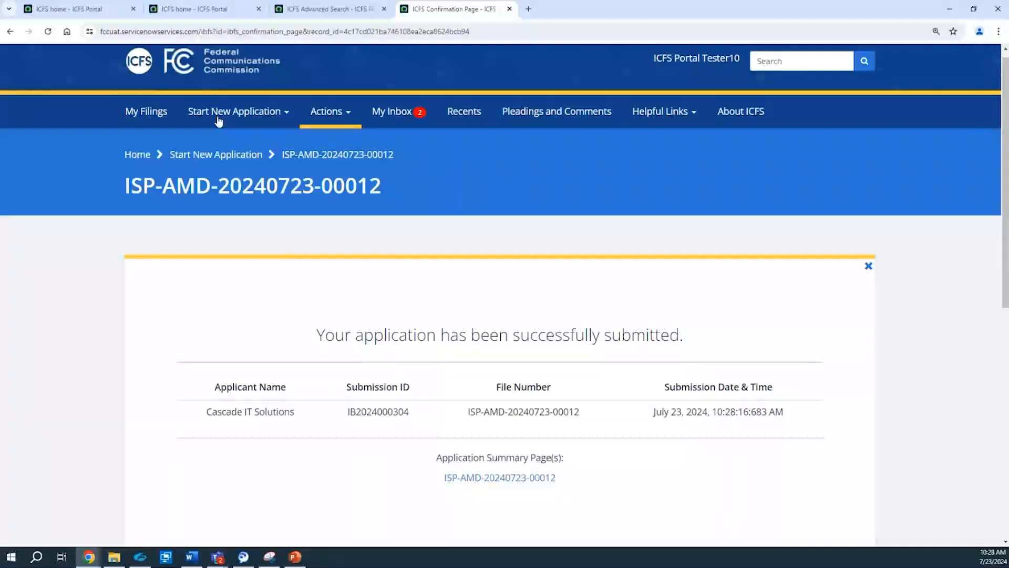
Step: Start a new Waiver application under International Telecommunications, Section 310 Petitions for Declaratory Ruling
click(202, 125)
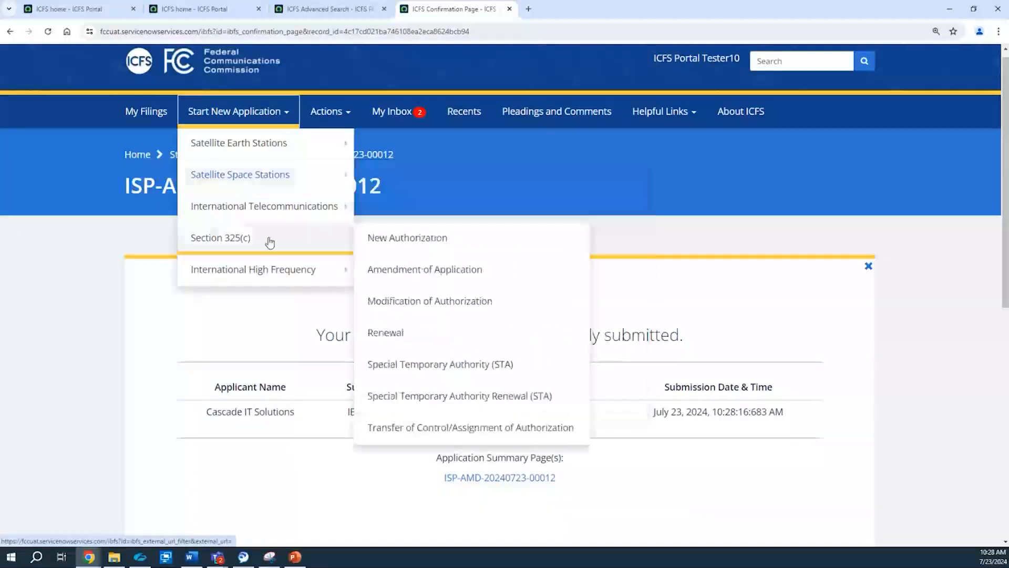
mouse_move(293, 203)
mouse_move(463, 297)
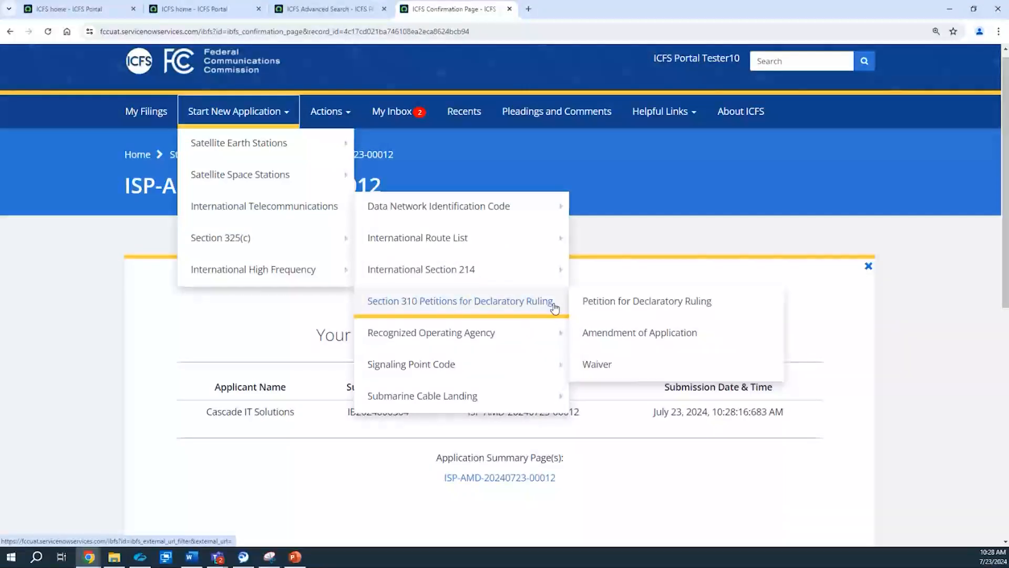
click(602, 374)
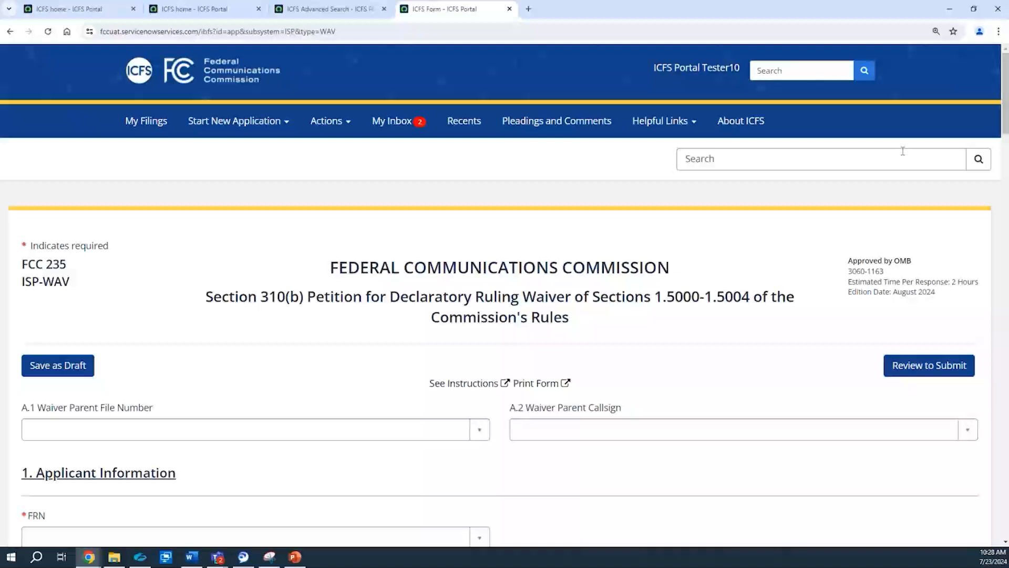
Step: Select the FRN of Cascade IT Solutions for the waiver applicant and set the legal entity type to Individual
drag(1004, 86, 967, 158)
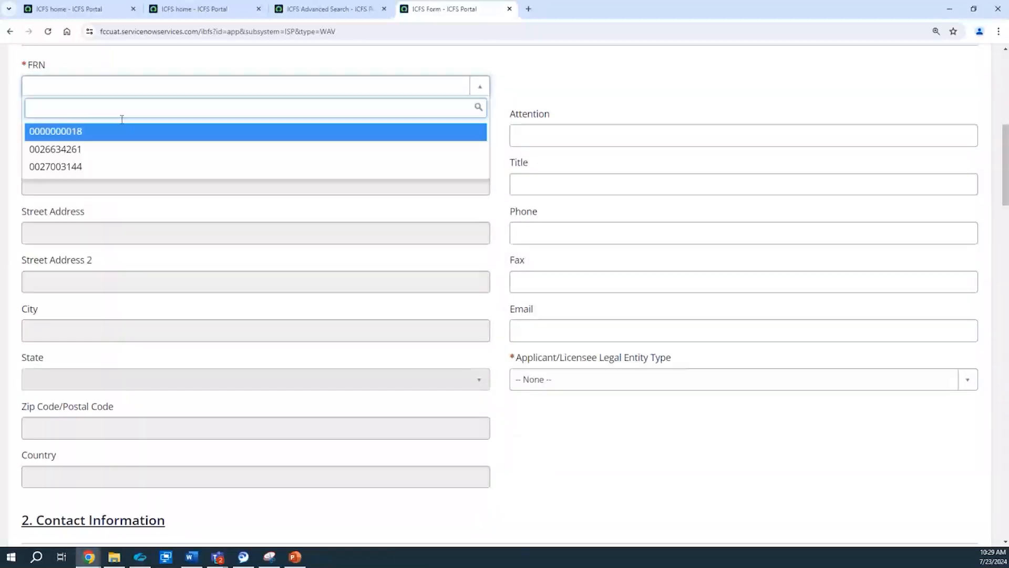
click(110, 149)
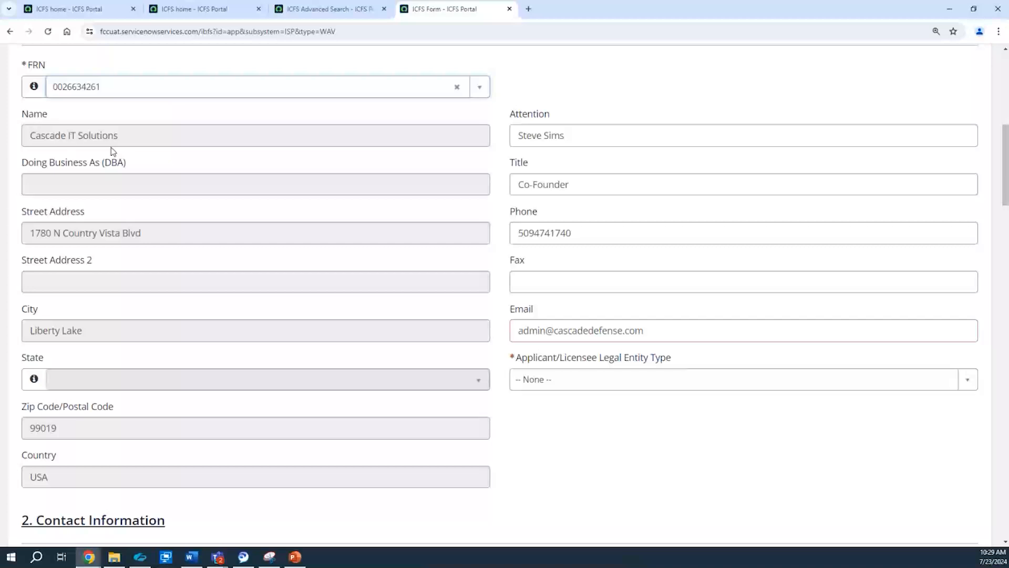
click(552, 380)
click(572, 259)
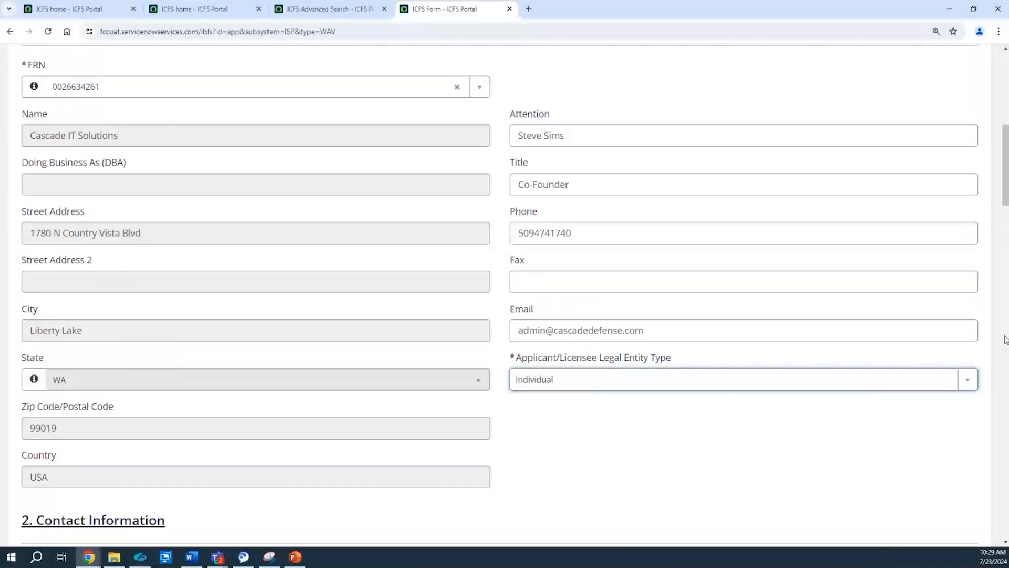
Step: Mark the waiver's Contact Information as the same as the applicant
drag(1005, 201, 1005, 251)
click(104, 293)
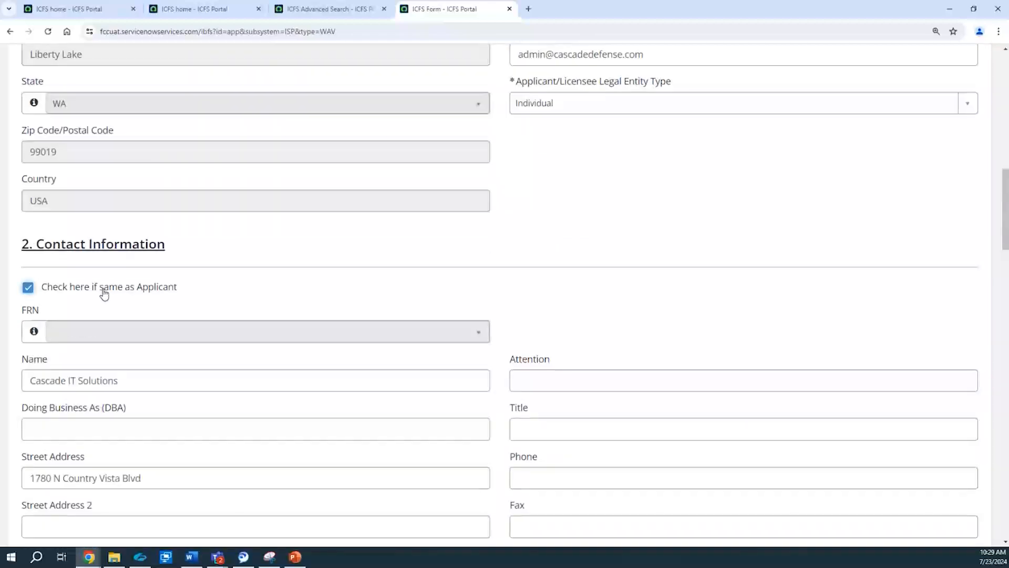
Step: Enter "ISP-WAV 7.23" as the brief application description and answer No to having a current declaratory ruling
scroll(200, 202, down, 12)
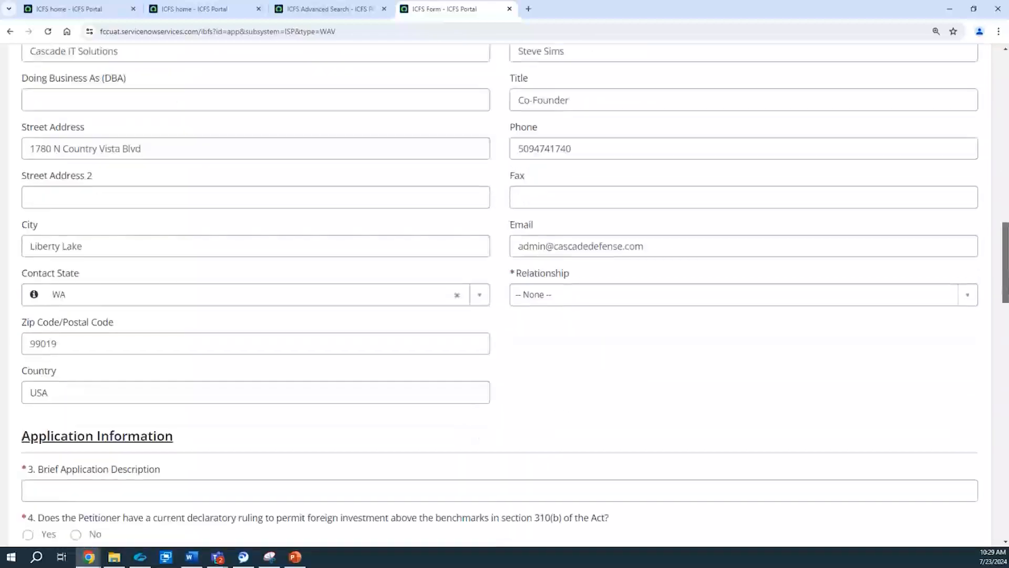
click(81, 211)
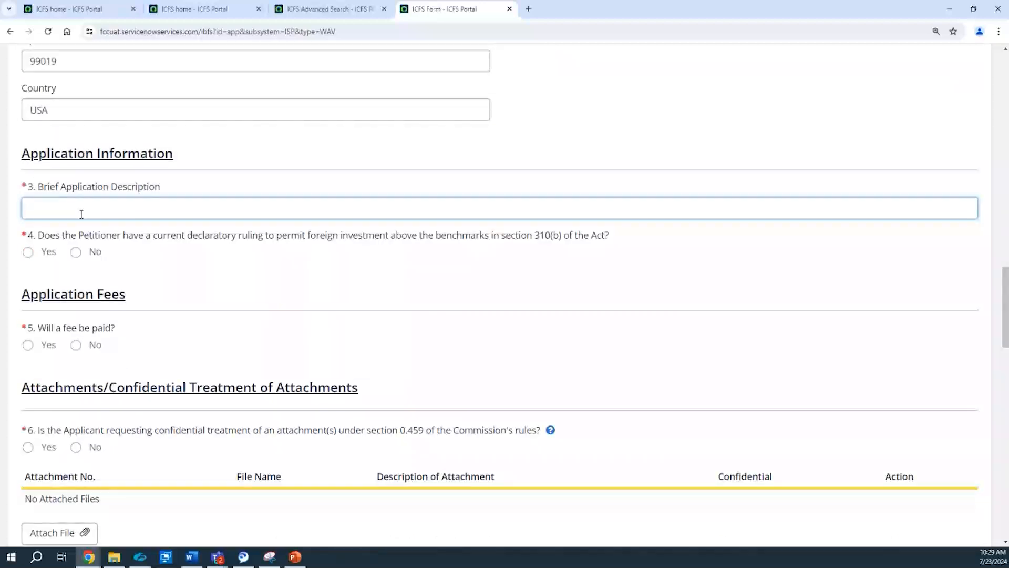
text(ISP-WAV )
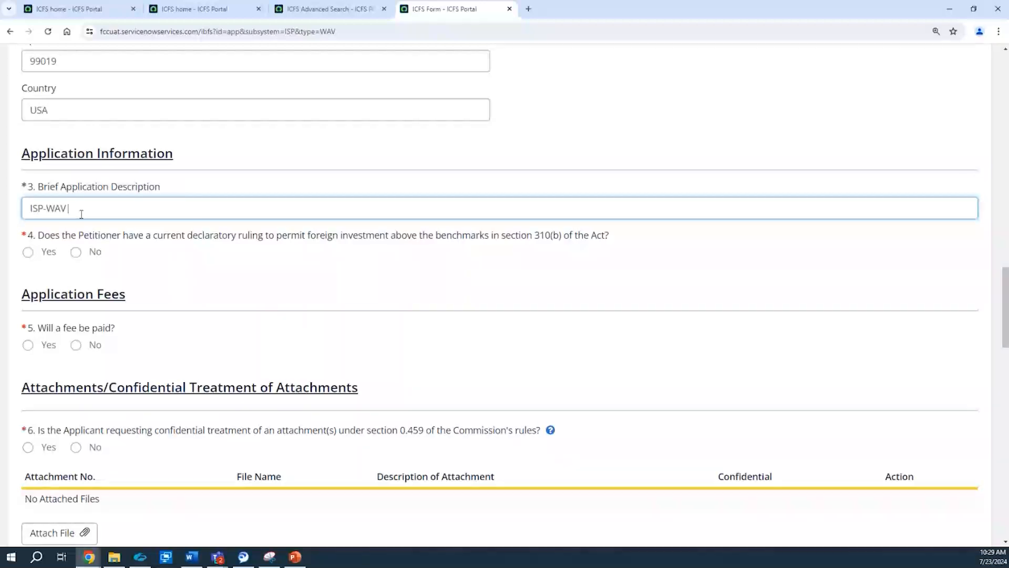
text(7.23)
click(86, 252)
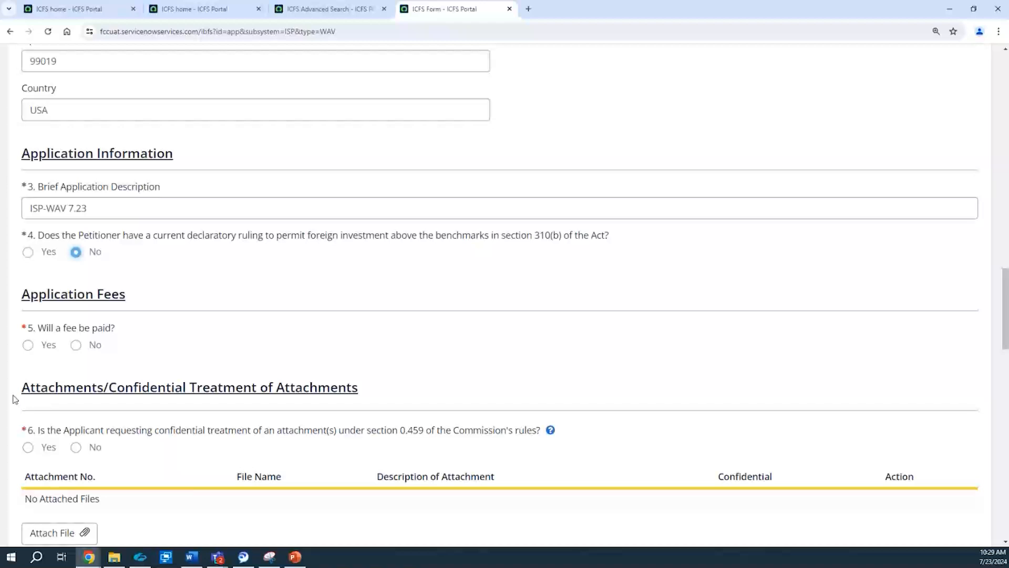
Step: Indicate that no fee will be paid, with Noncommercial Educational License as the exemption reason
click(86, 346)
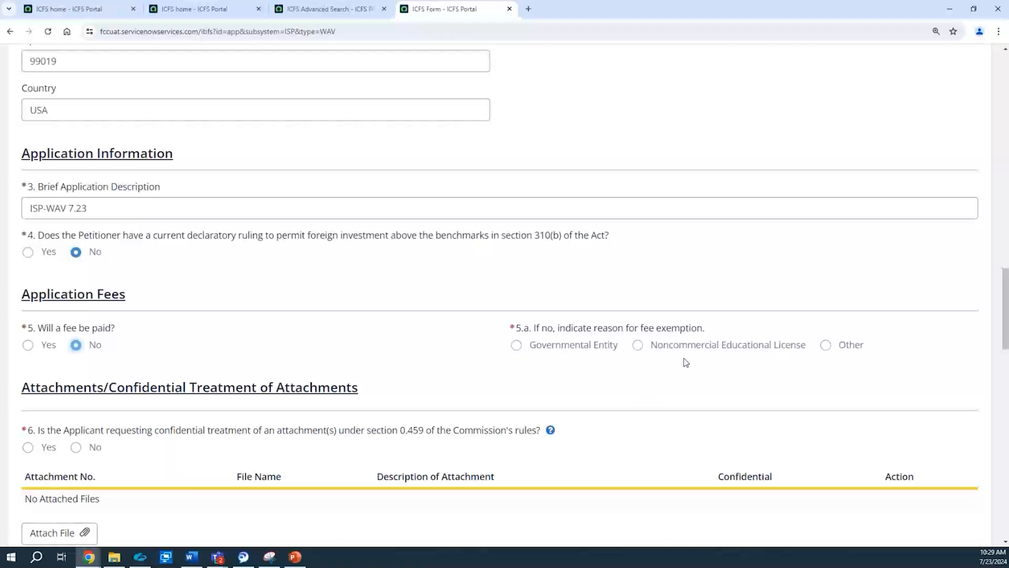
click(711, 347)
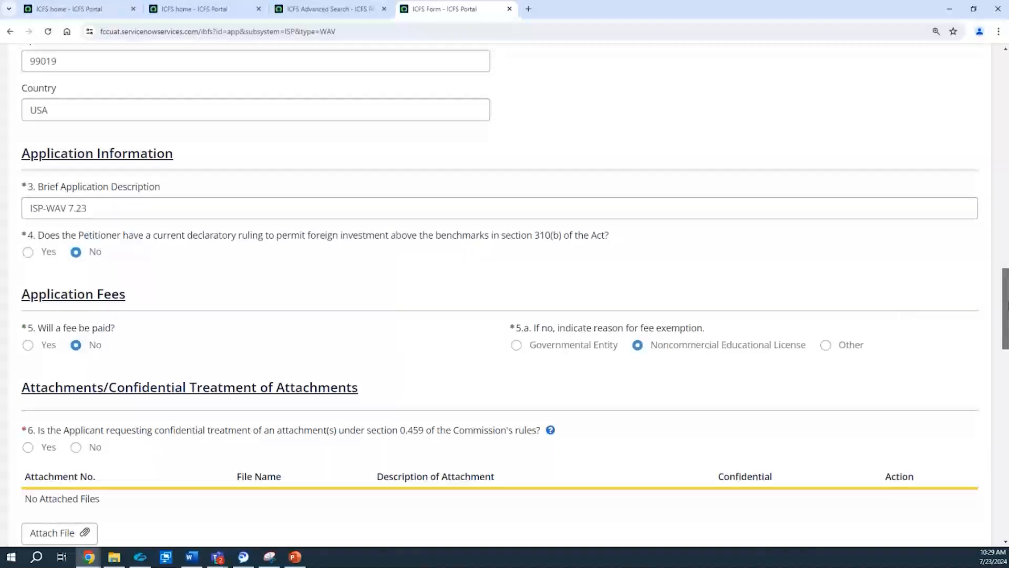
Step: Attach the ISP.docx file and answer No to requesting confidential treatment of attachments
scroll(1005, 310, down, 4)
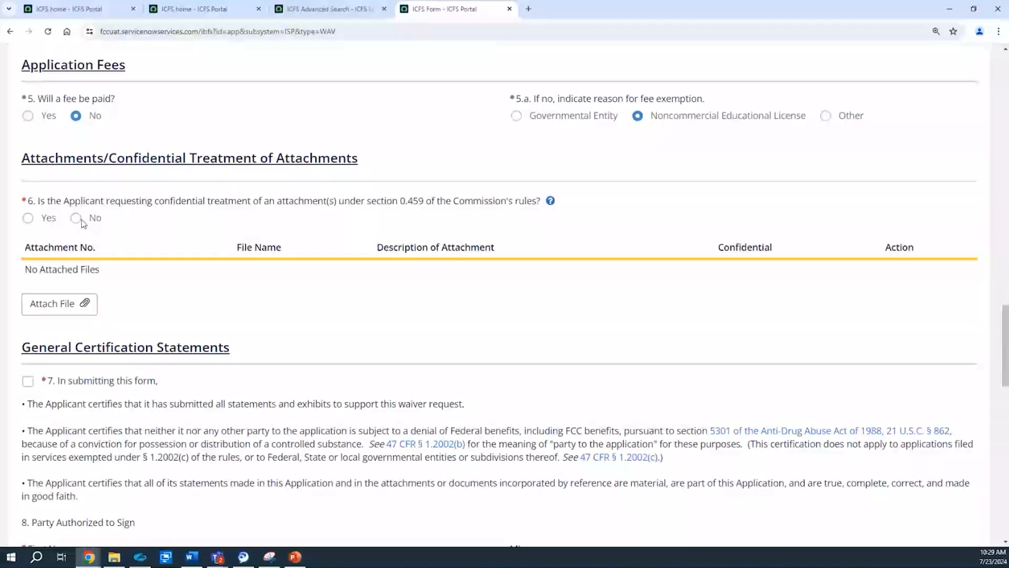
click(70, 316)
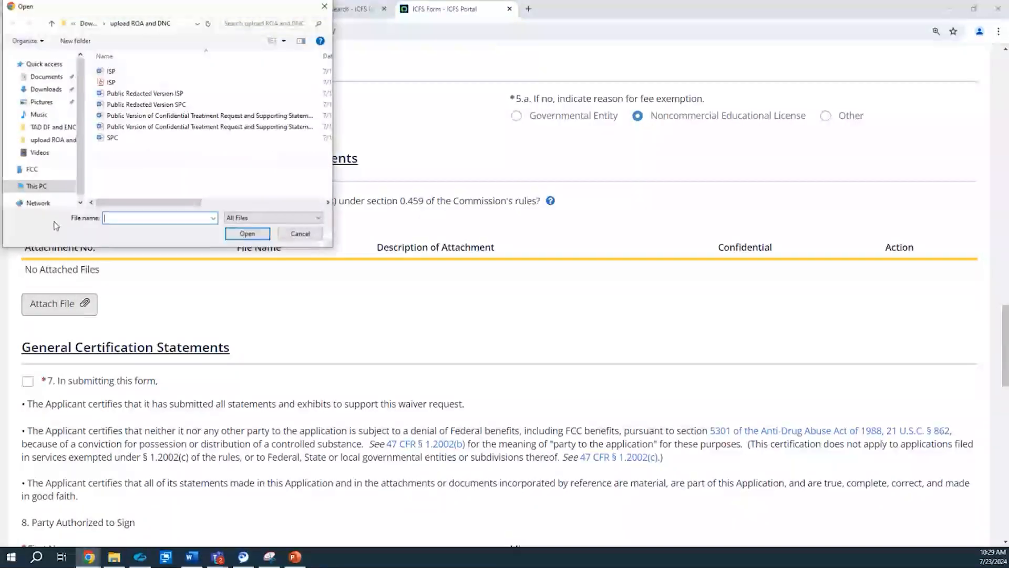
double_click(119, 73)
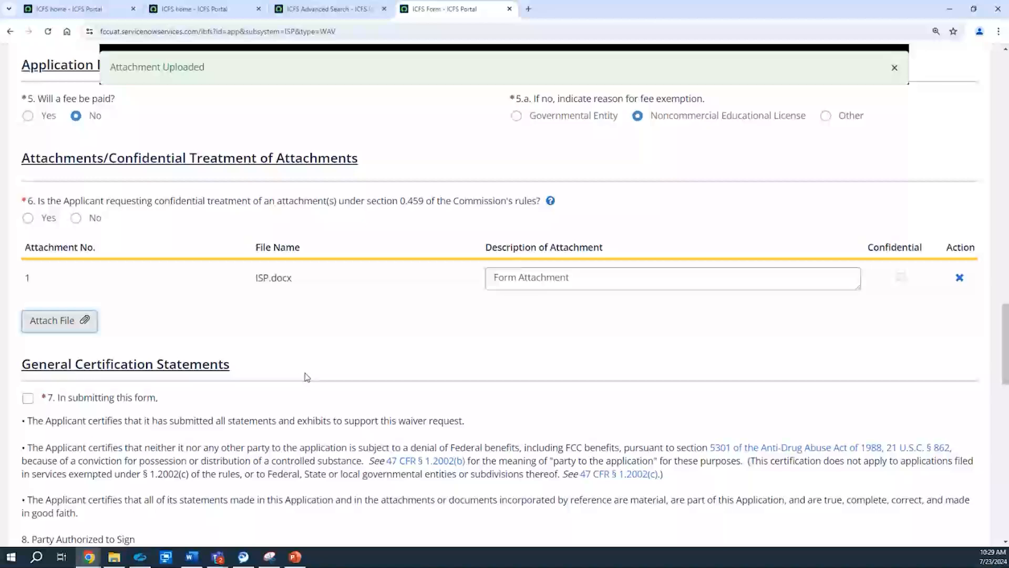
click(76, 217)
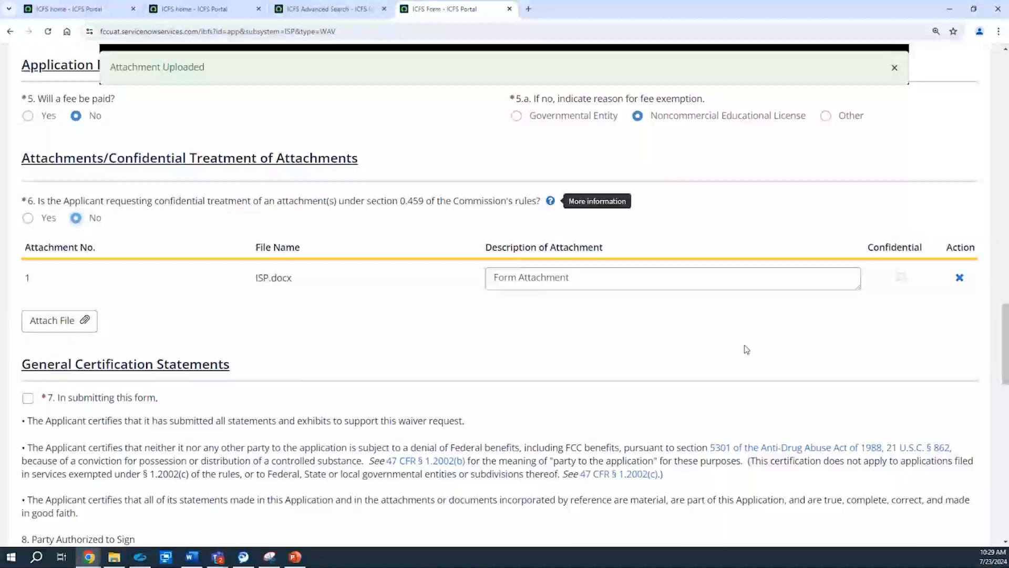
Step: Accept the general certification statements in item 7 and enter the authorized signer's first name
drag(1005, 327, 1006, 361)
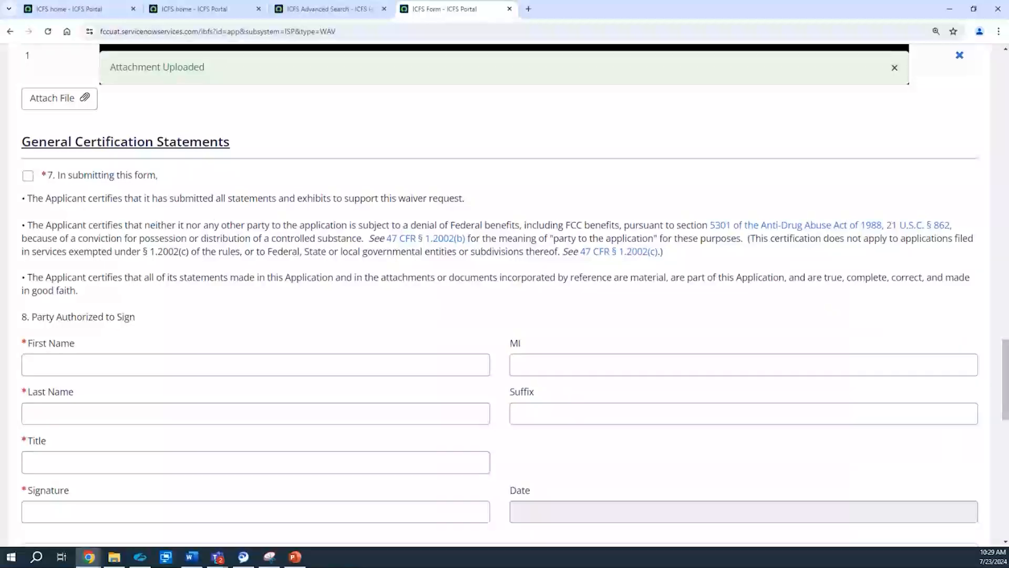
click(27, 177)
click(105, 365)
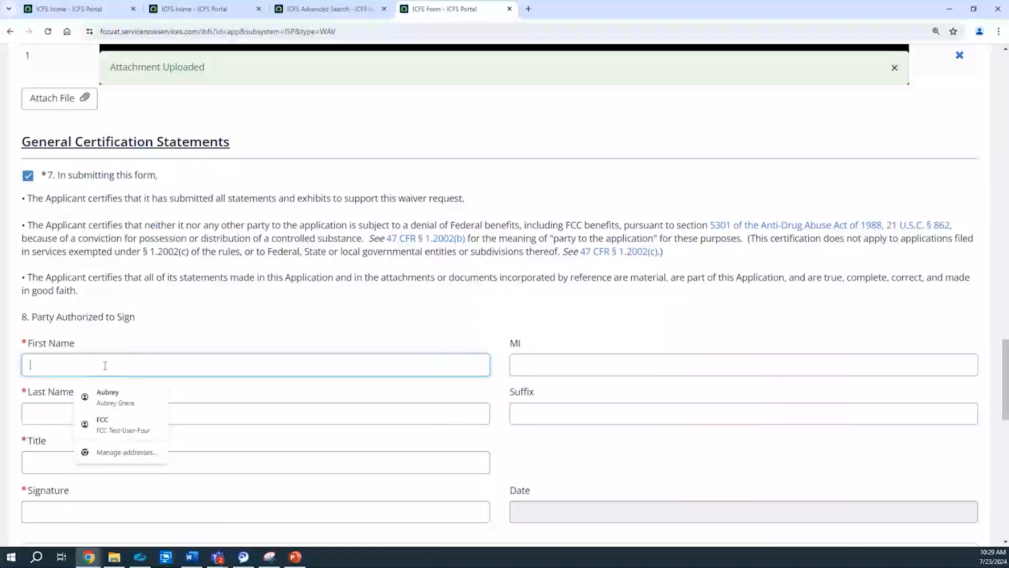
text(John)
key(BackSpace)
key(BackSpace)
text(hn)
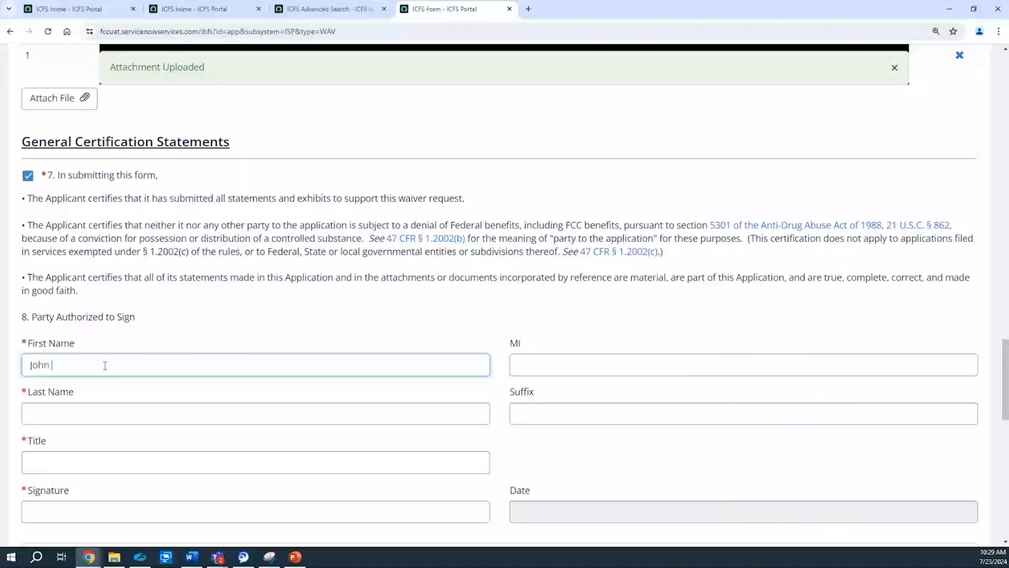
Step: Complete the authorized party's details with the last name, the title Supervisor, and the full name as signature
key(Tab)
text(Smith)
key(Tab)
key(Tab)
text(Supervisor)
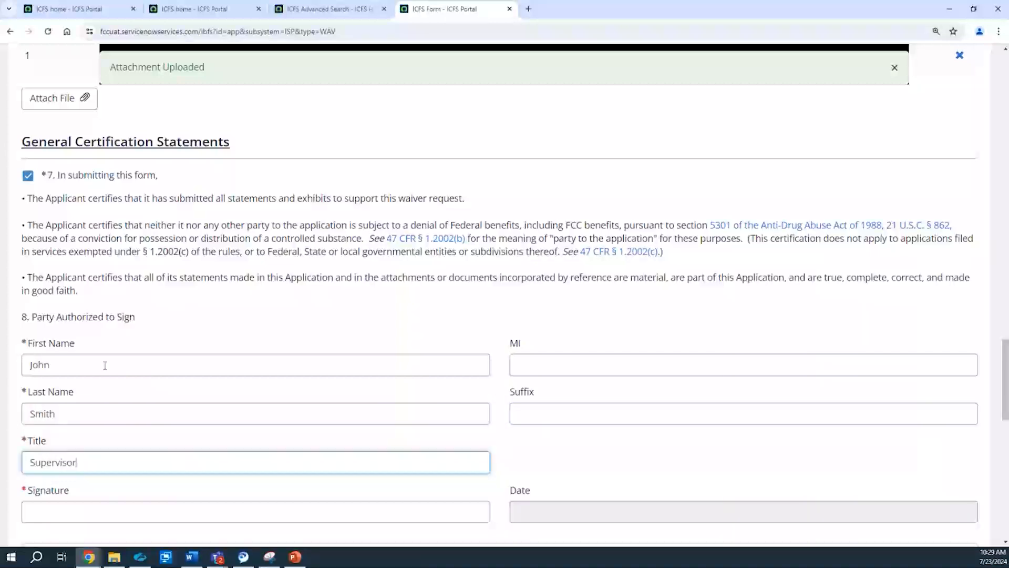
key(Tab)
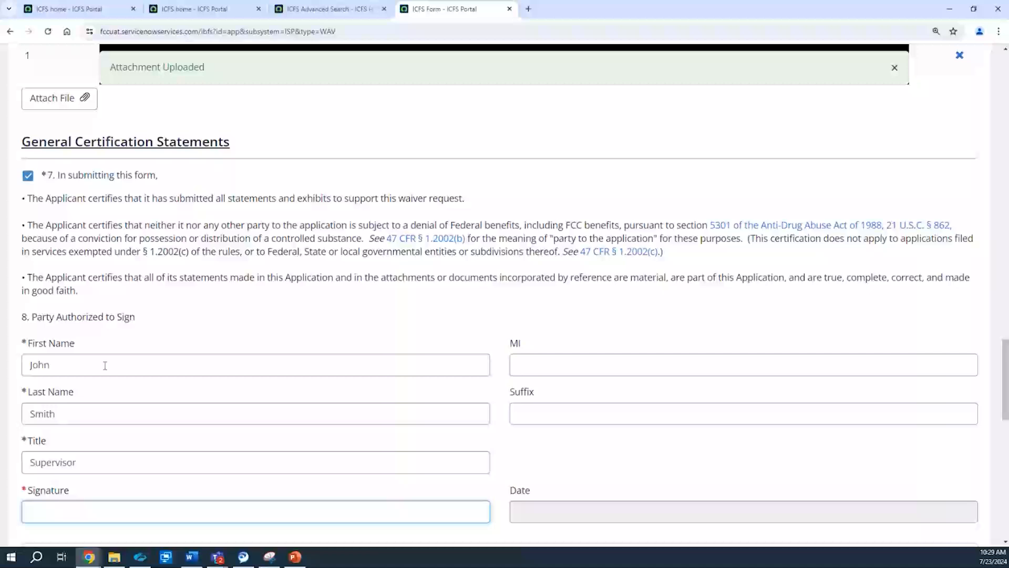
text(John Smith)
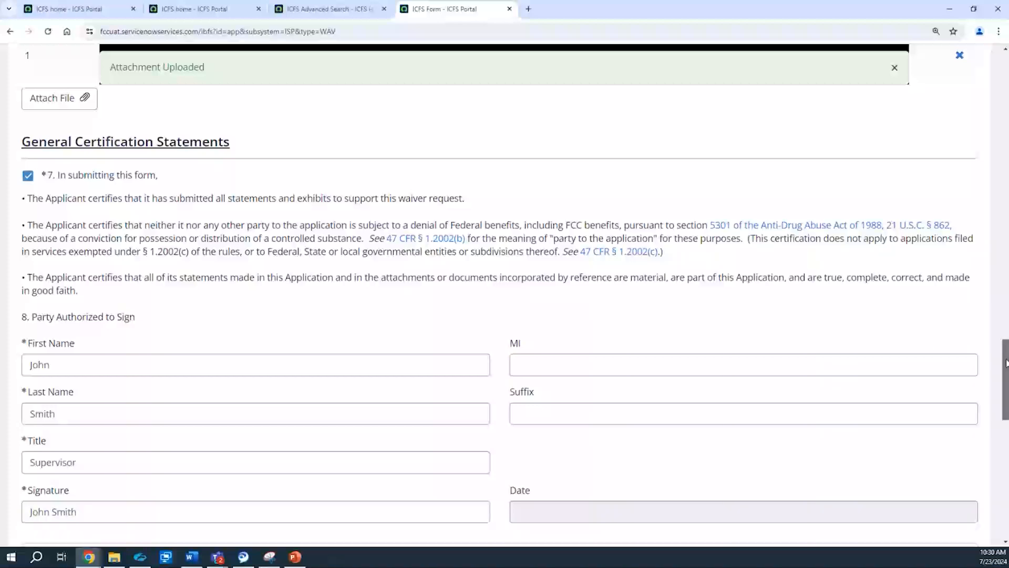
Step: Fill in the missing required contact Relationship as Same
scroll(999, 362, down, 5)
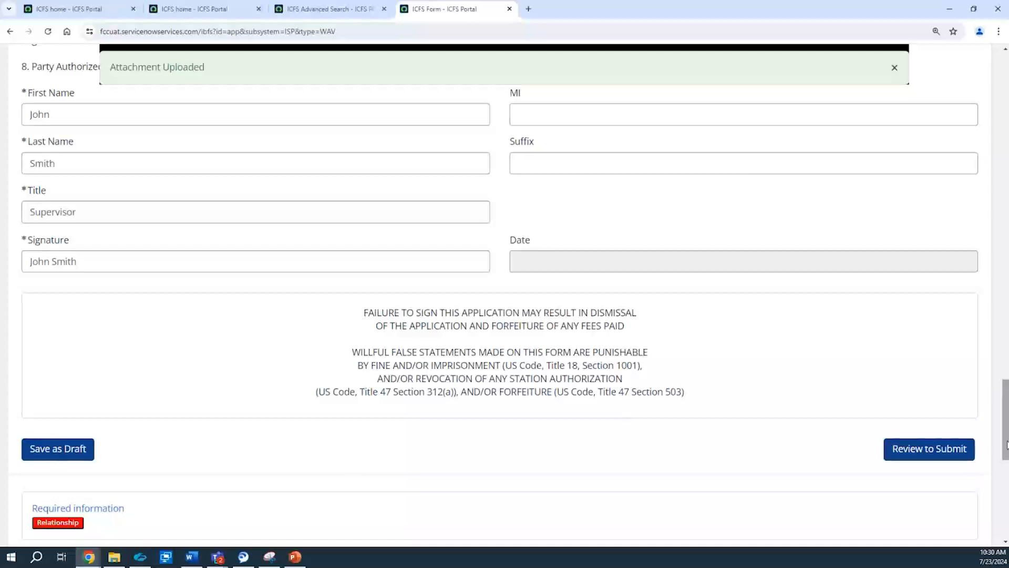
drag(1004, 445, 994, 279)
click(770, 351)
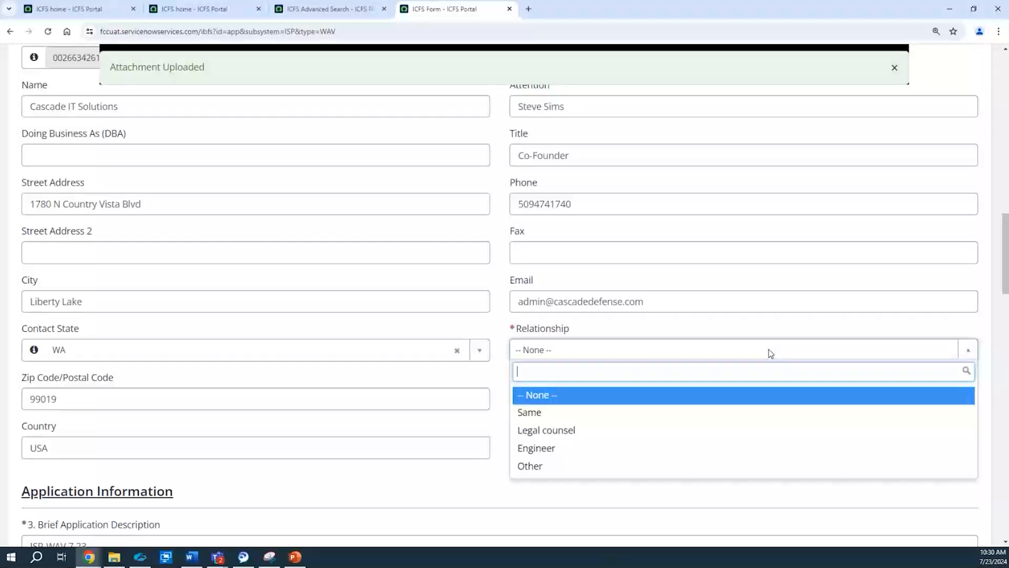
click(707, 412)
Step: Send the waiver application through review, submit it with confirmation, and dismiss the notification on its confirmation page
drag(1005, 244, 1005, 433)
click(914, 345)
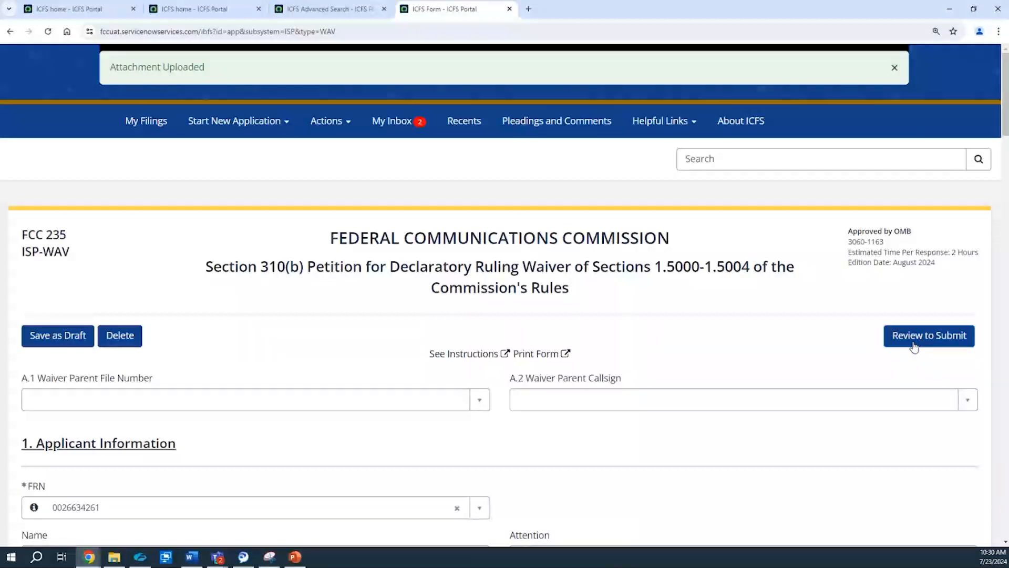
click(895, 67)
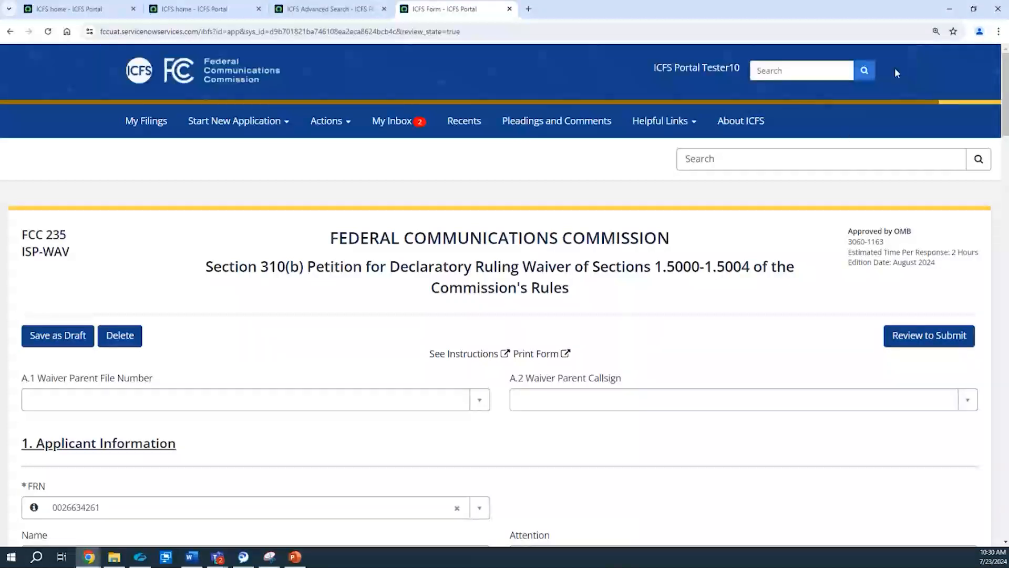
click(926, 347)
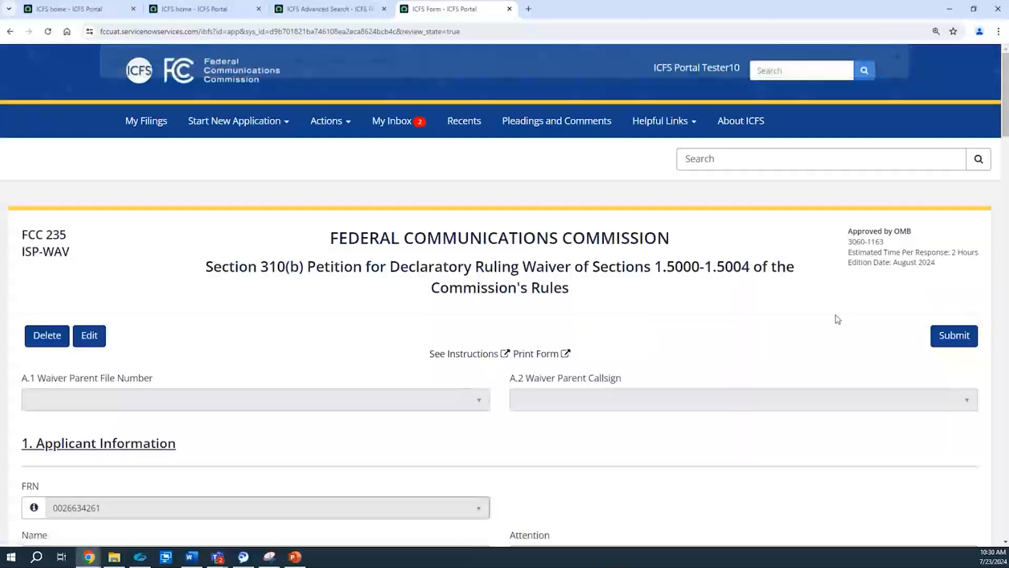
click(948, 348)
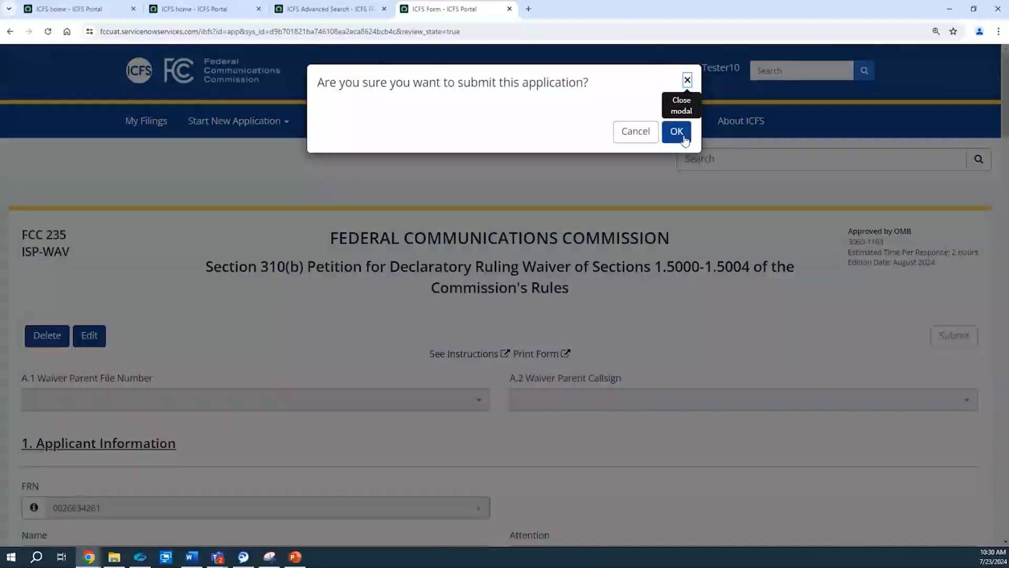
click(684, 137)
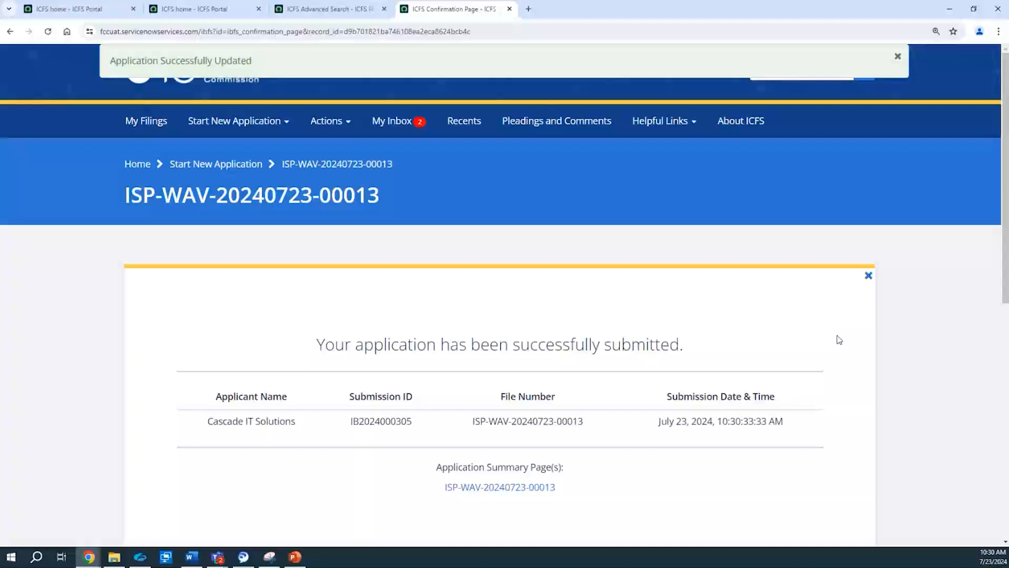
click(897, 56)
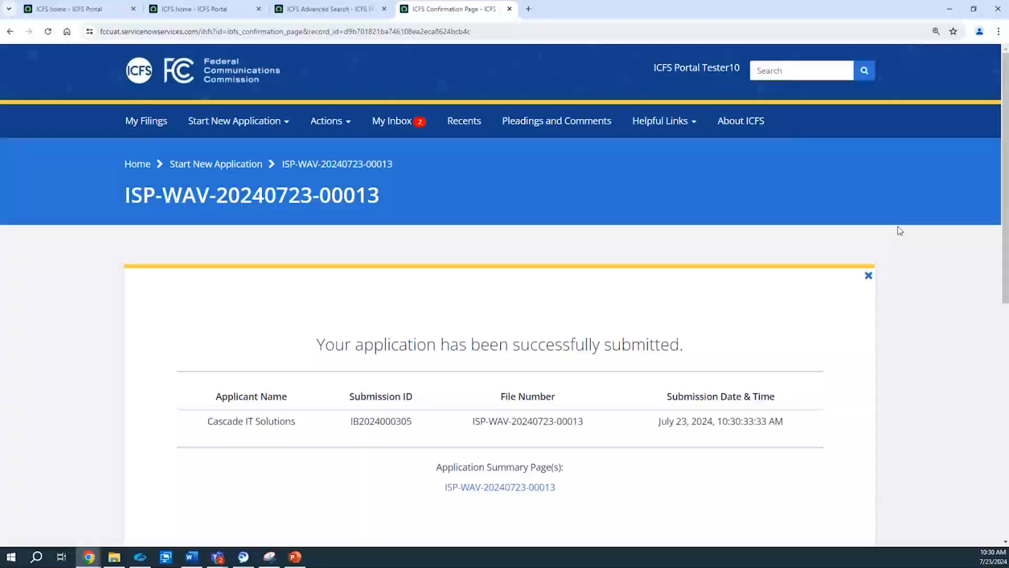
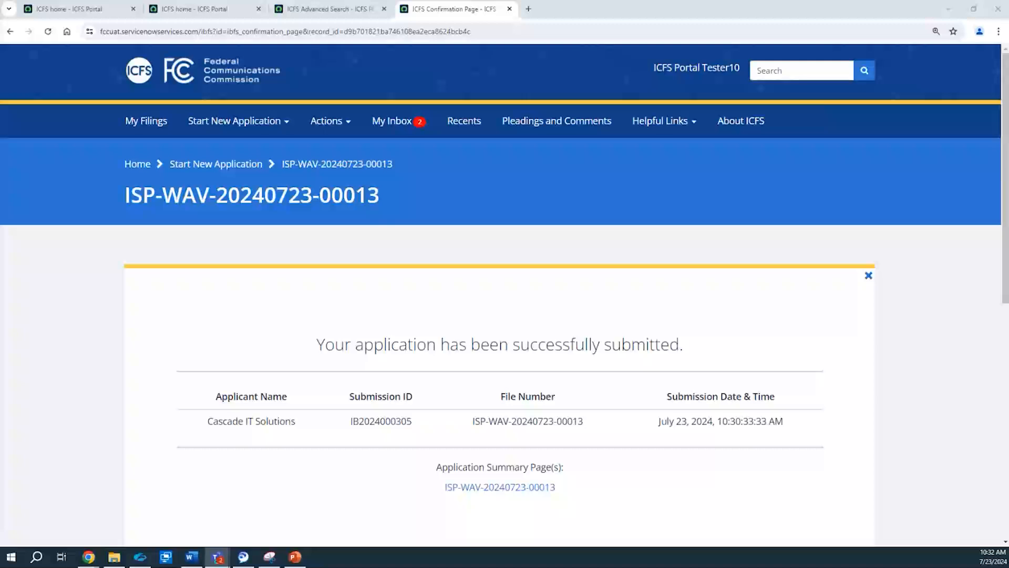
Step: Open the filing fee payment page and review the applications that can be sent to CORES for payment
click(328, 119)
click(340, 183)
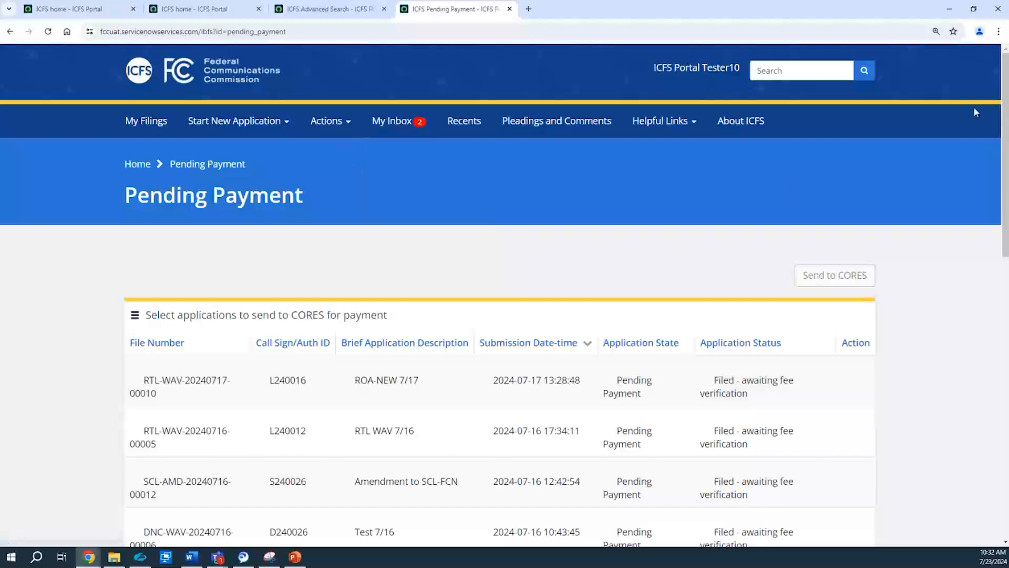
drag(1004, 124, 1004, 154)
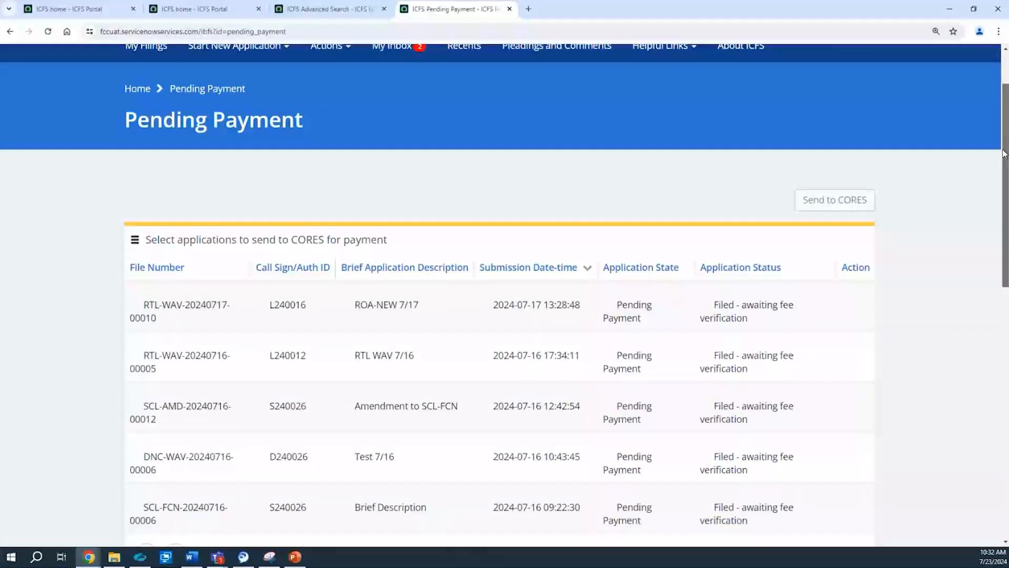
drag(1004, 153, 1005, 183)
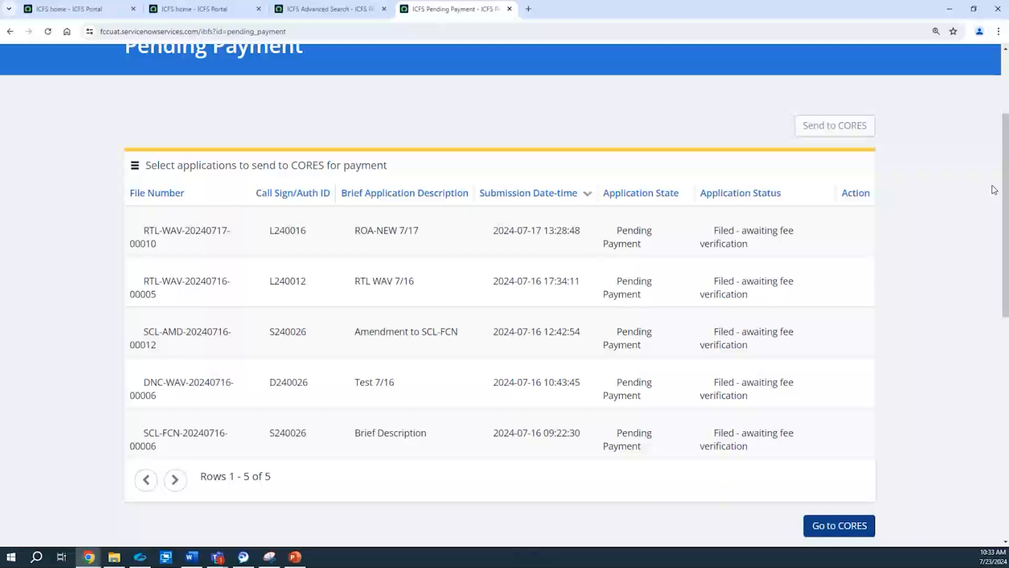
Step: Start a new International Telecommunications application for a Section 310(b) Petition for Declaratory Ruling
drag(1004, 191, 997, 142)
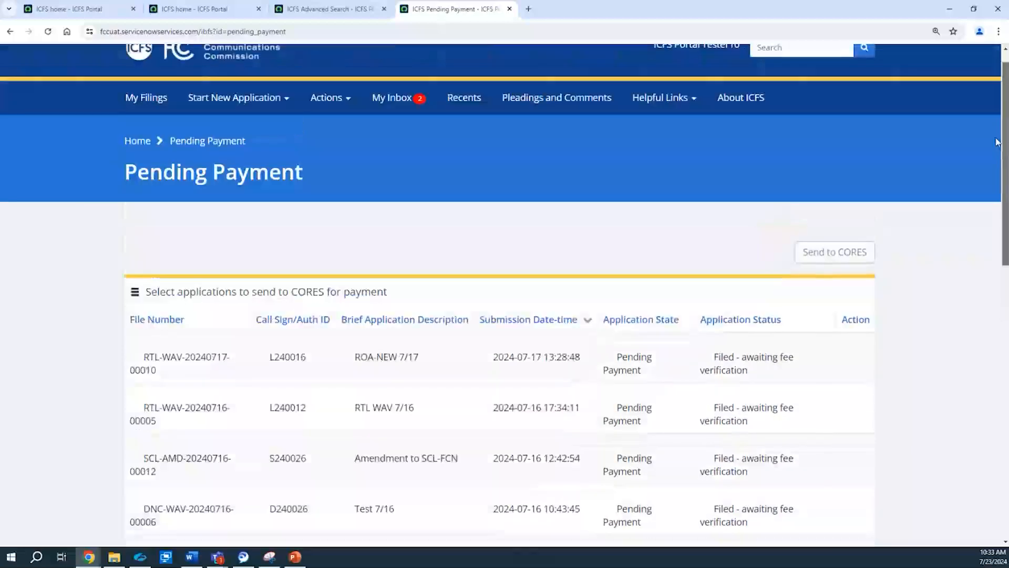
click(238, 97)
mouse_move(338, 210)
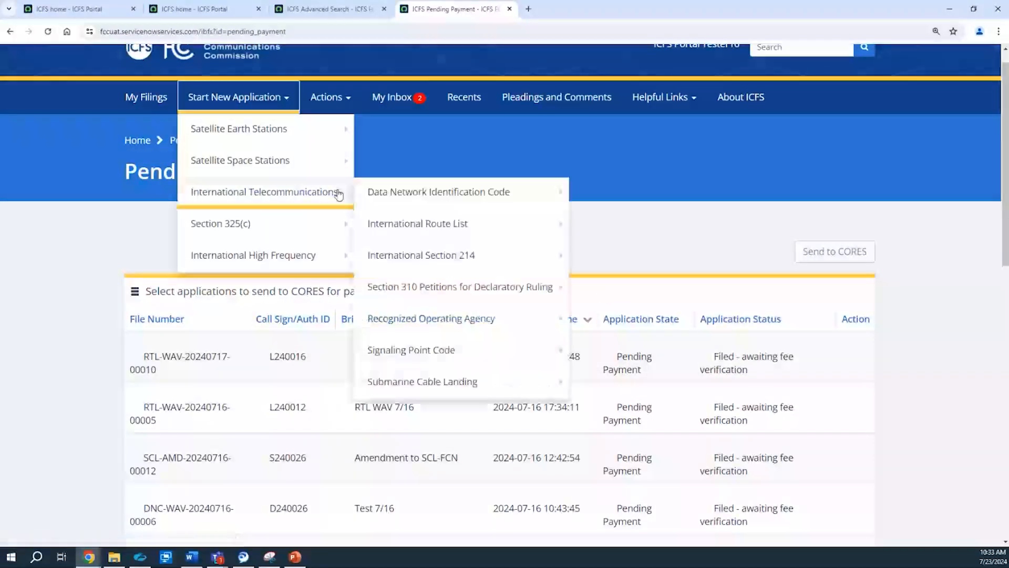
click(596, 286)
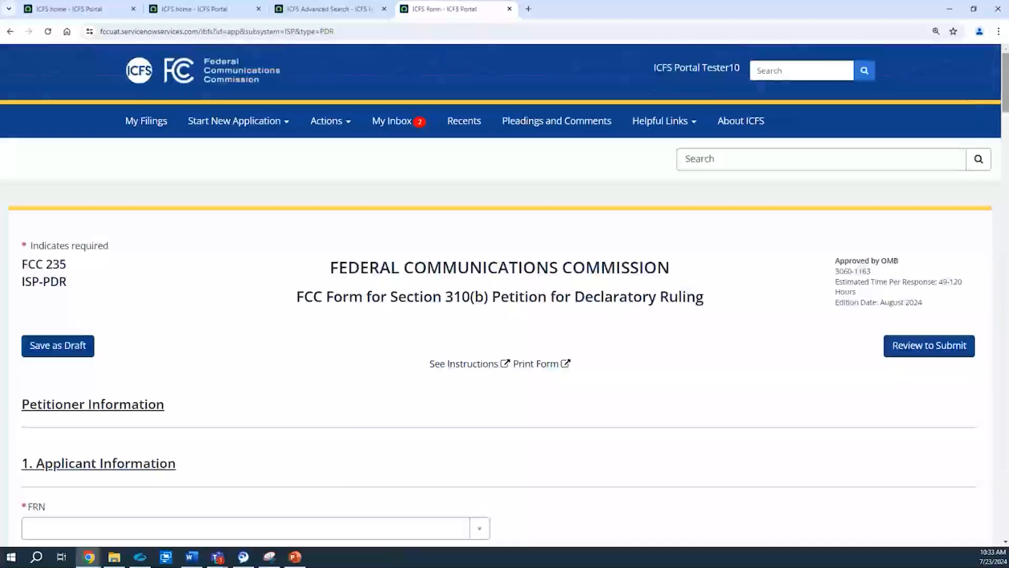
Step: Answer Yes to items 4, 4.b and 5.a in the petition information section
drag(999, 87, 999, 258)
click(28, 140)
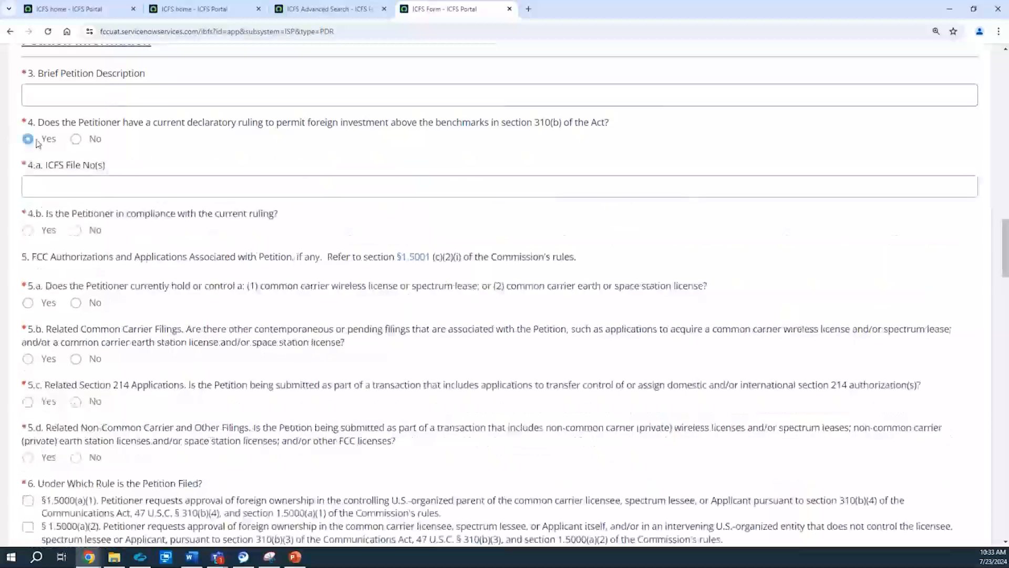
click(28, 230)
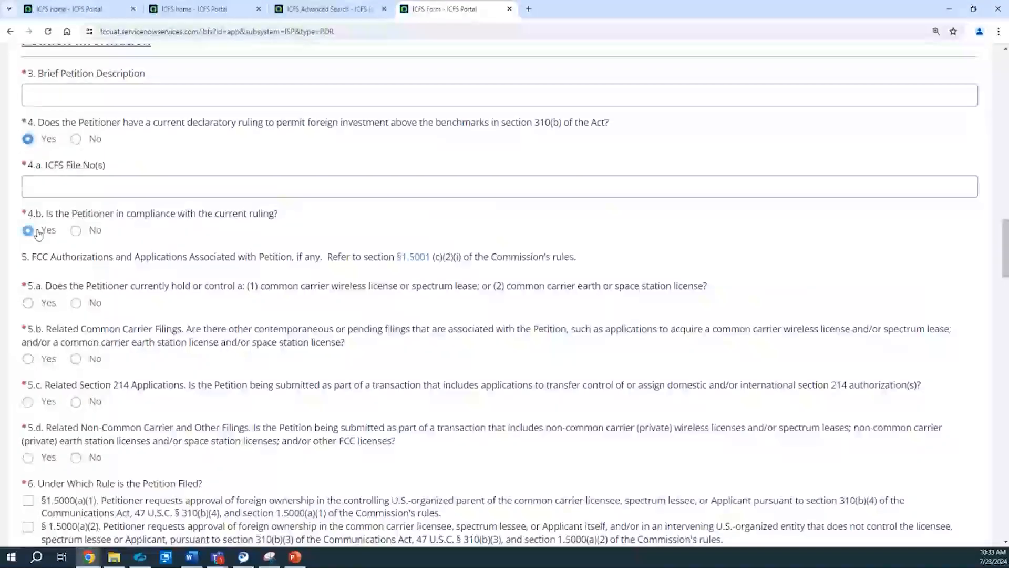
click(47, 308)
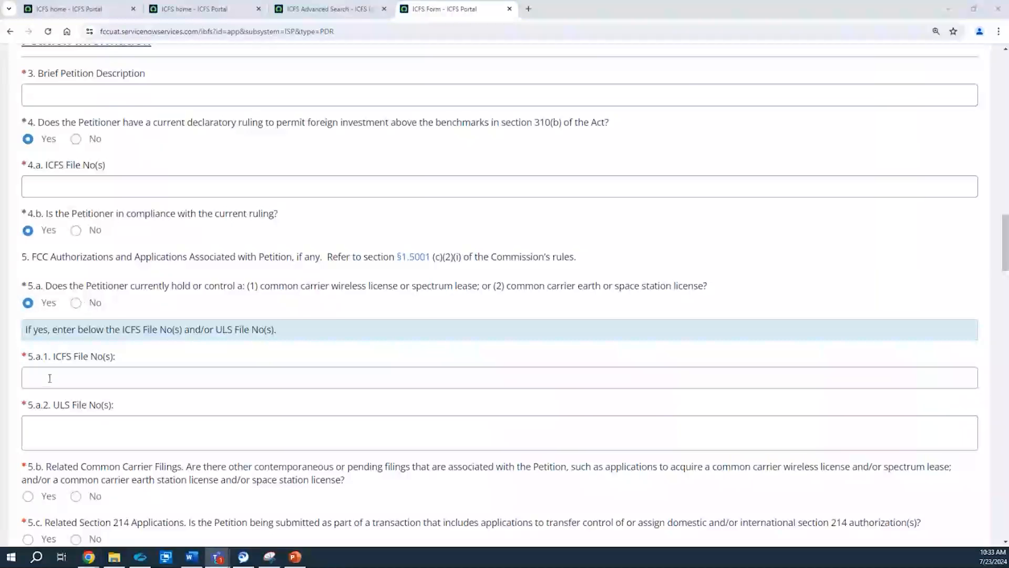
Step: Enter 1234ULS as the ULS file number in item 5.a.2 and clear the entry again
click(49, 439)
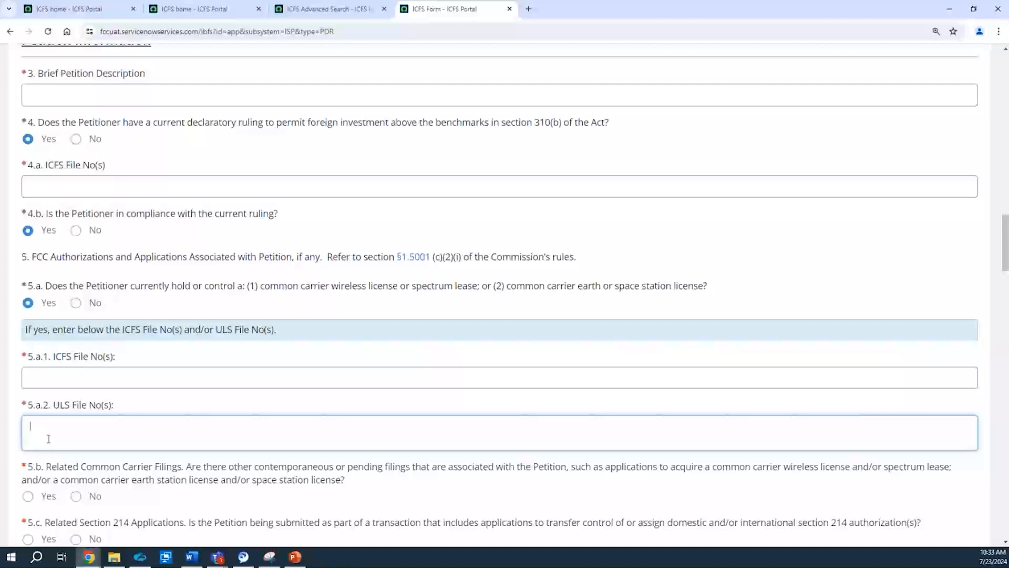
text(1234ULS)
click(150, 406)
click(87, 434)
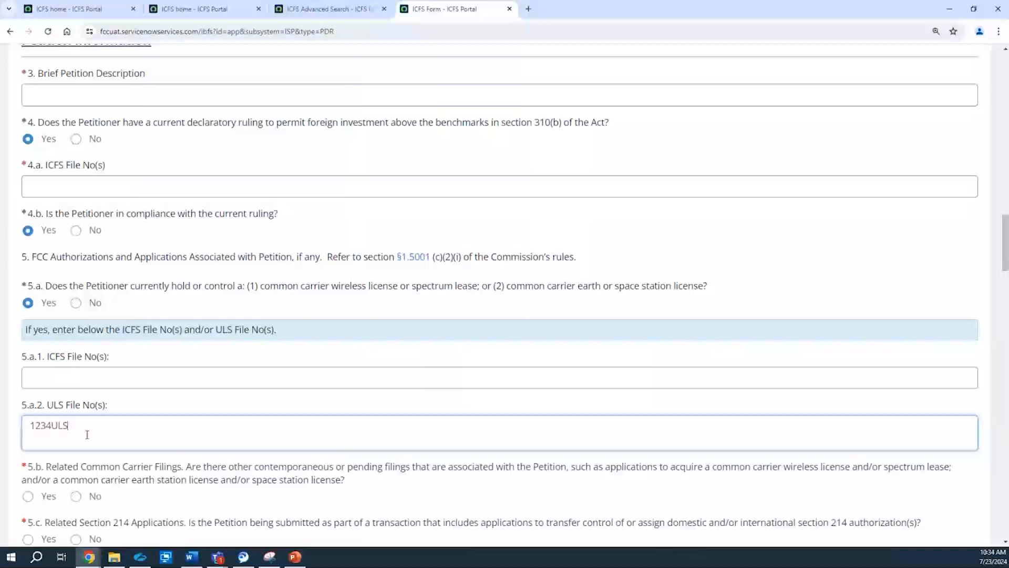
key(BackSpace)
key(BackSpace)
key(BackSpace)
key(BackSpace)
key(BackSpace)
key(BackSpace)
key(BackSpace)
click(96, 378)
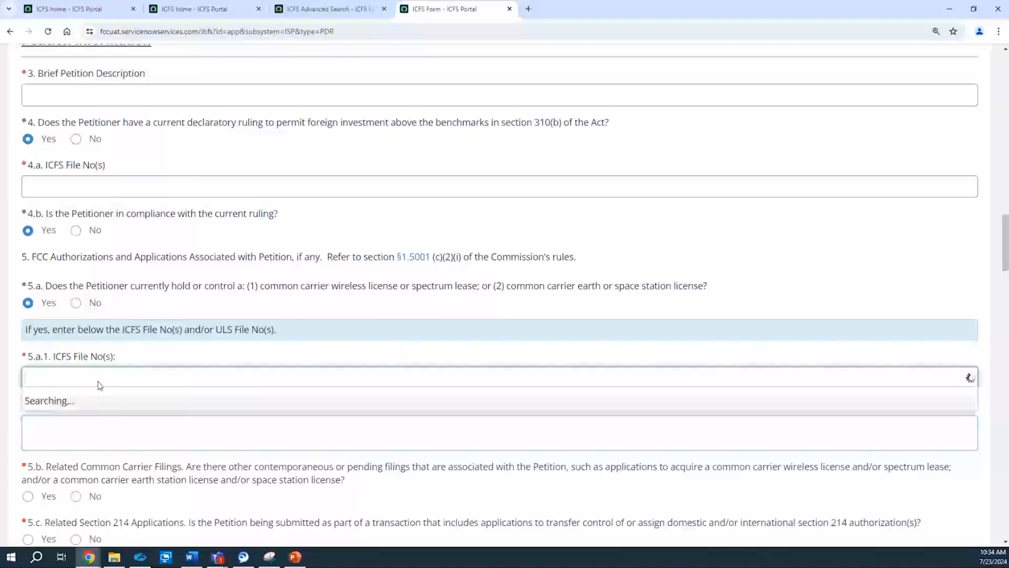
click(101, 494)
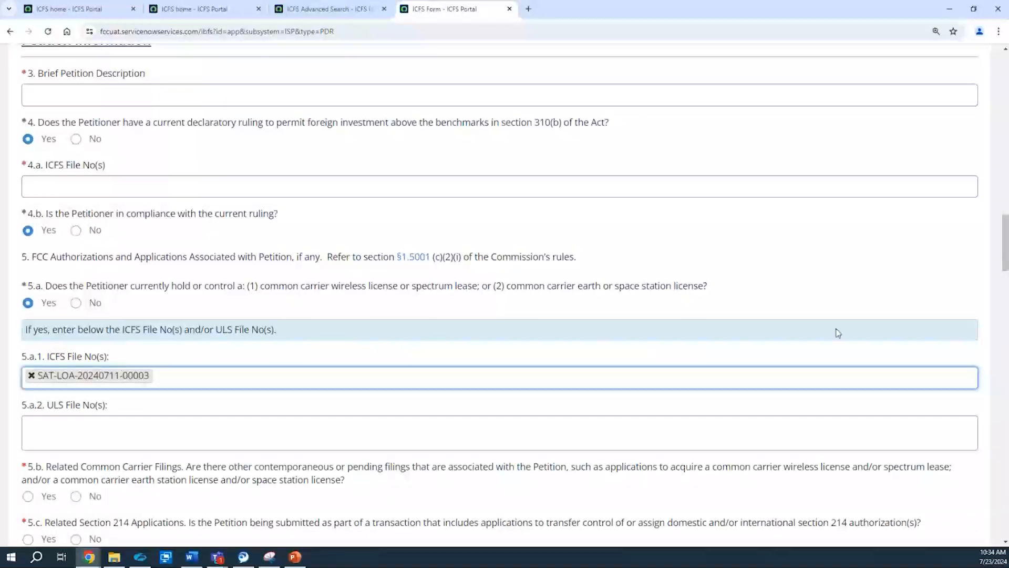
drag(1006, 251, 1006, 255)
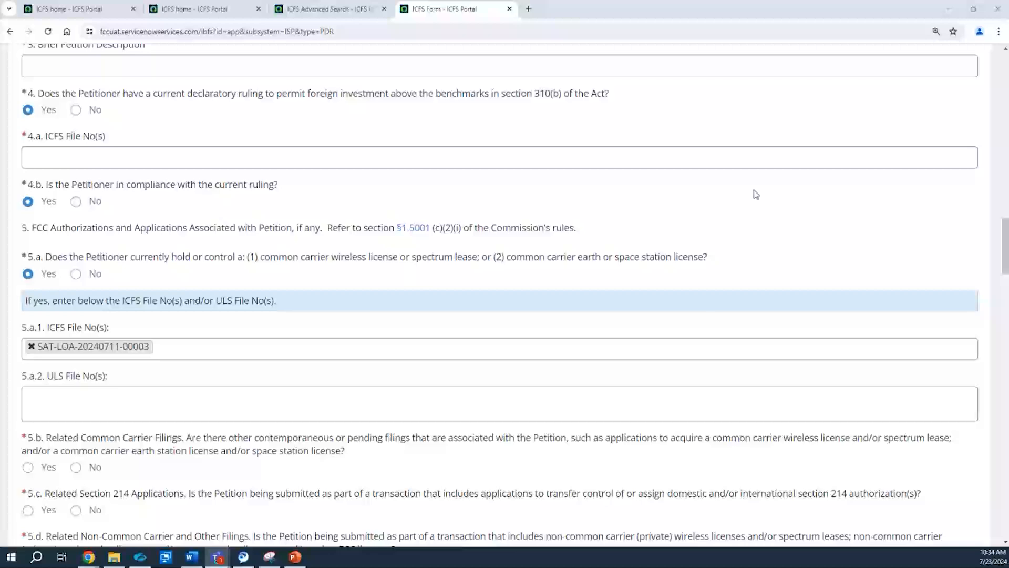
drag(1002, 252, 1005, 277)
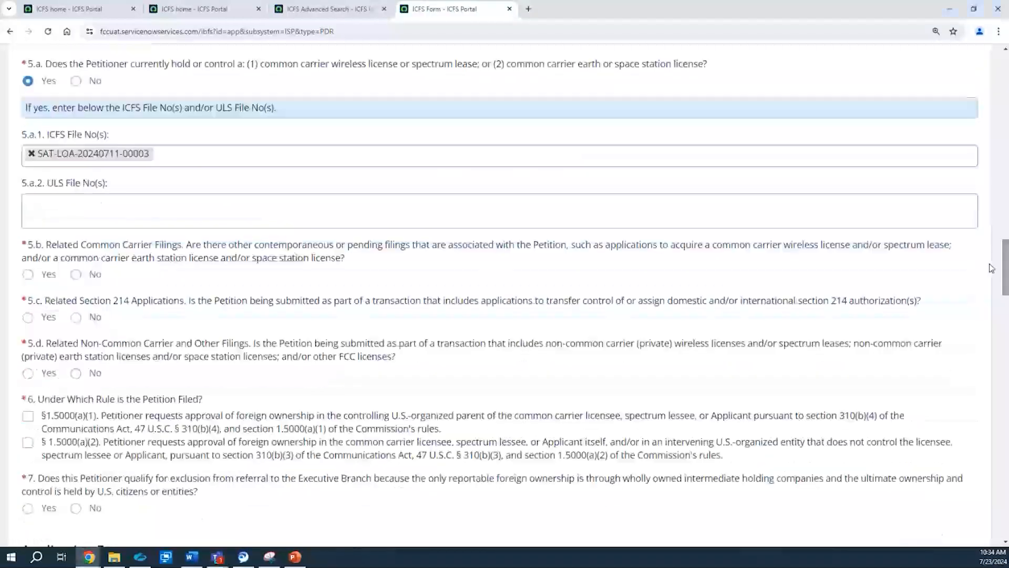
click(48, 276)
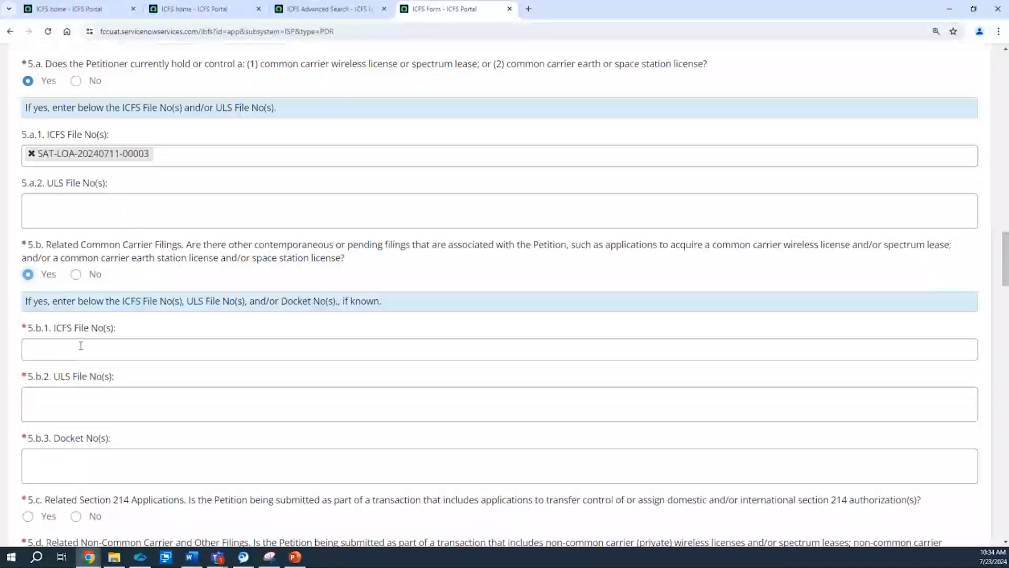
click(37, 351)
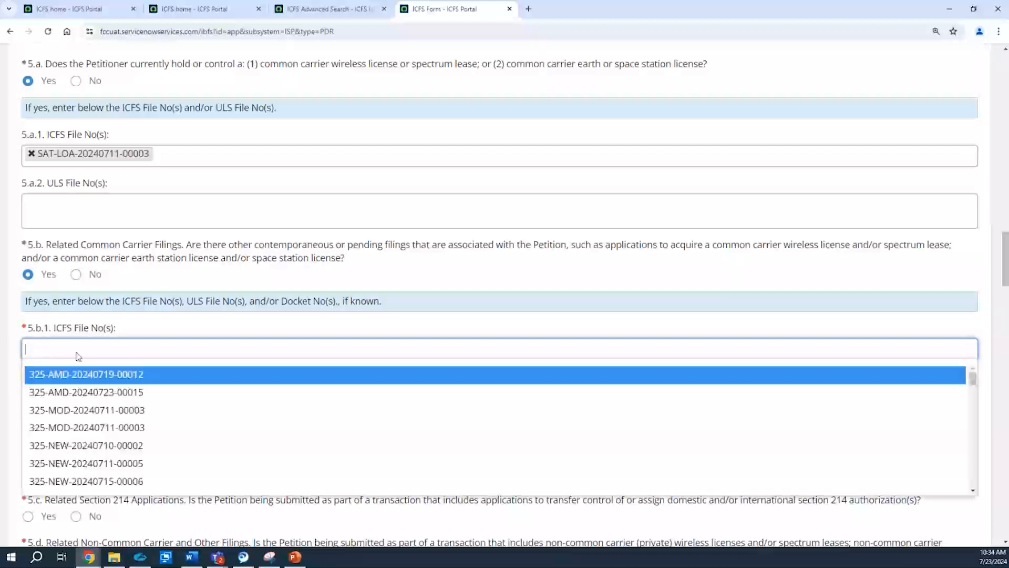
click(95, 483)
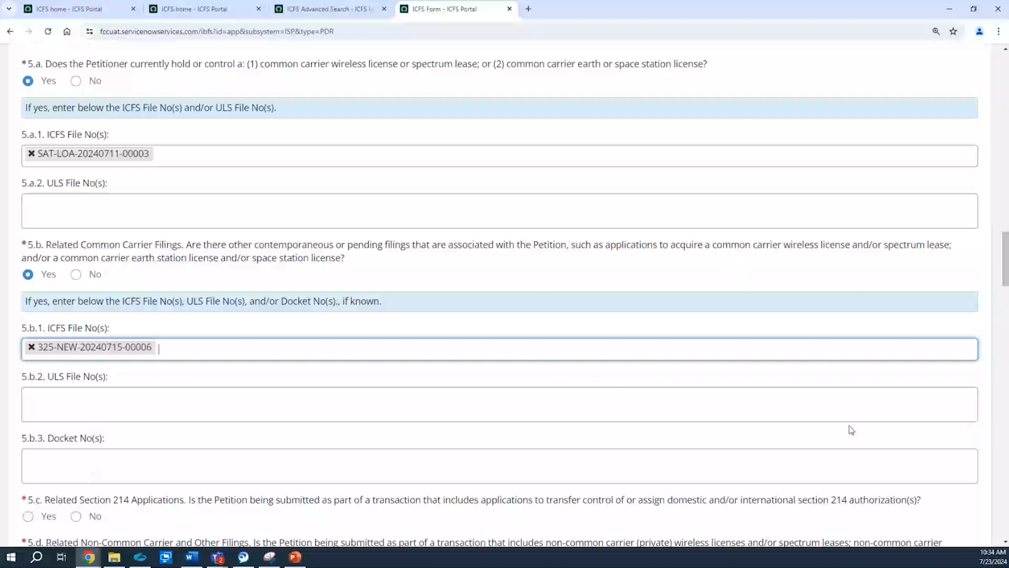
Step: Return to the filing fee payment page, leaving the petition form without saving its changes
click(1006, 287)
drag(1007, 286, 1006, 107)
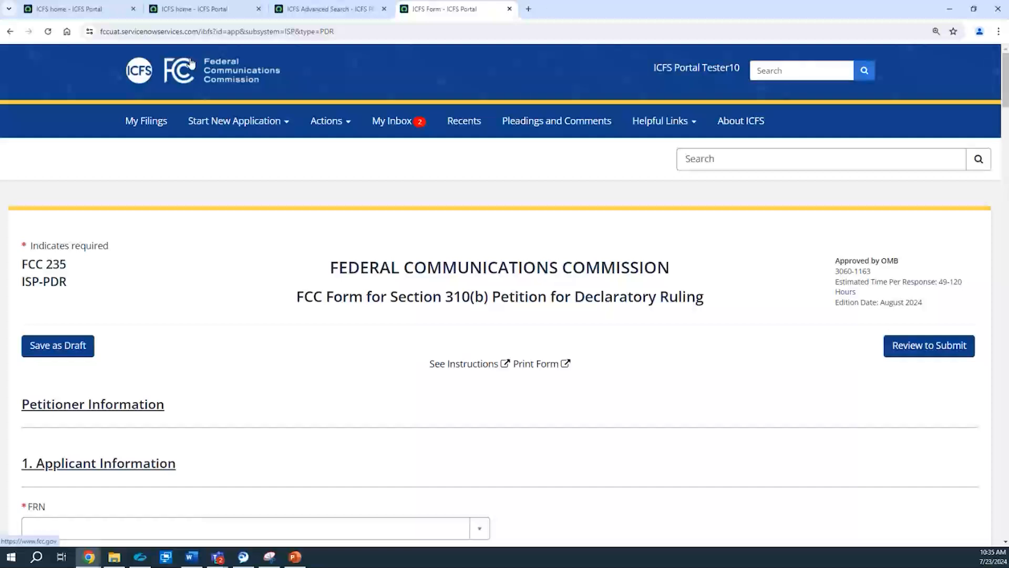
click(338, 121)
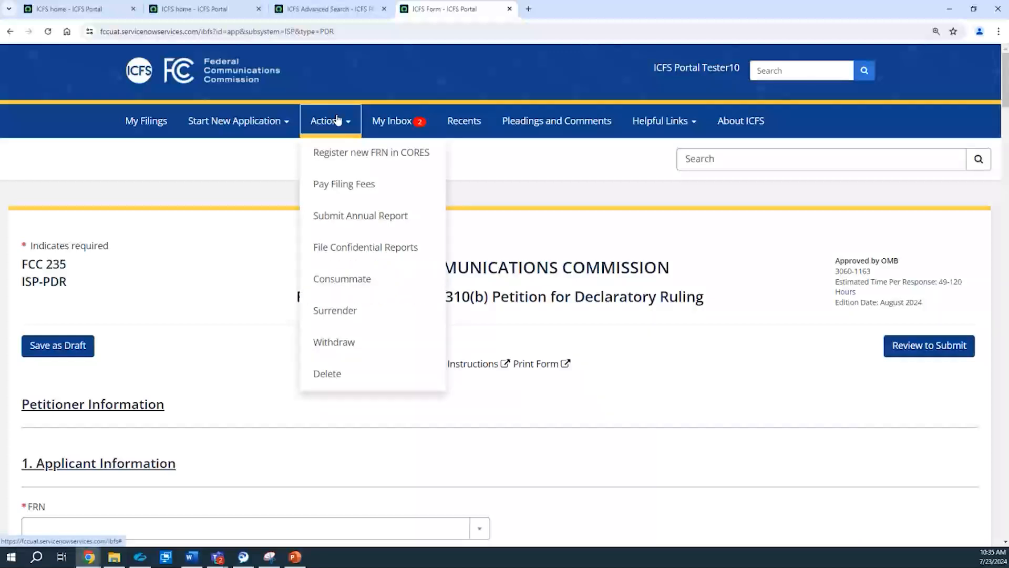
click(331, 79)
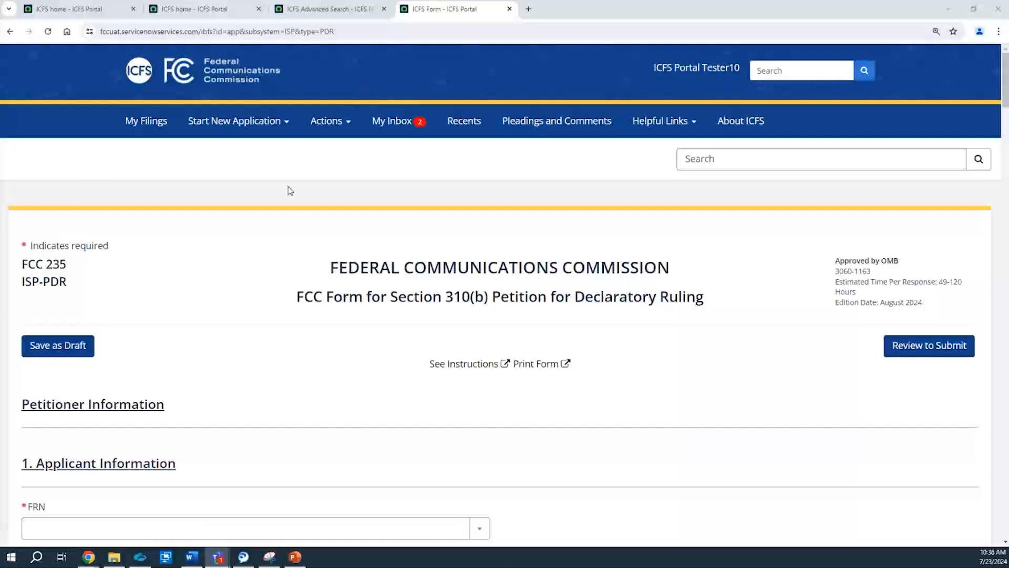
click(346, 124)
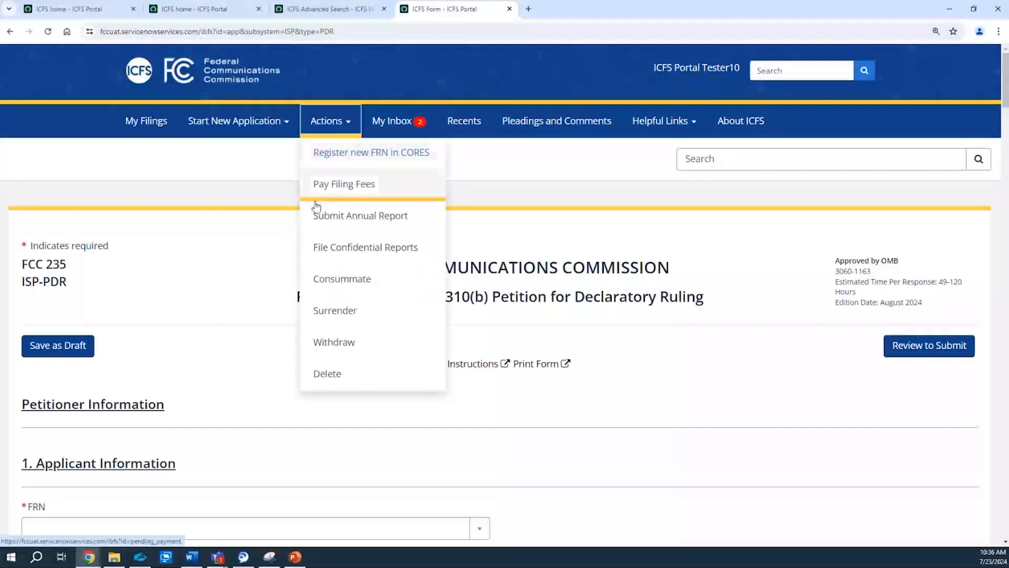
click(356, 190)
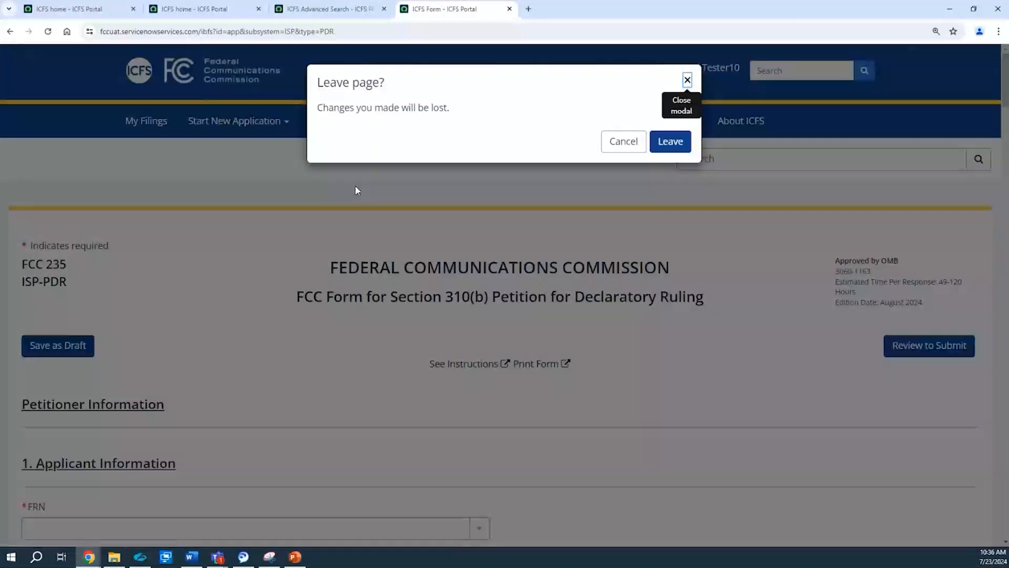
click(678, 147)
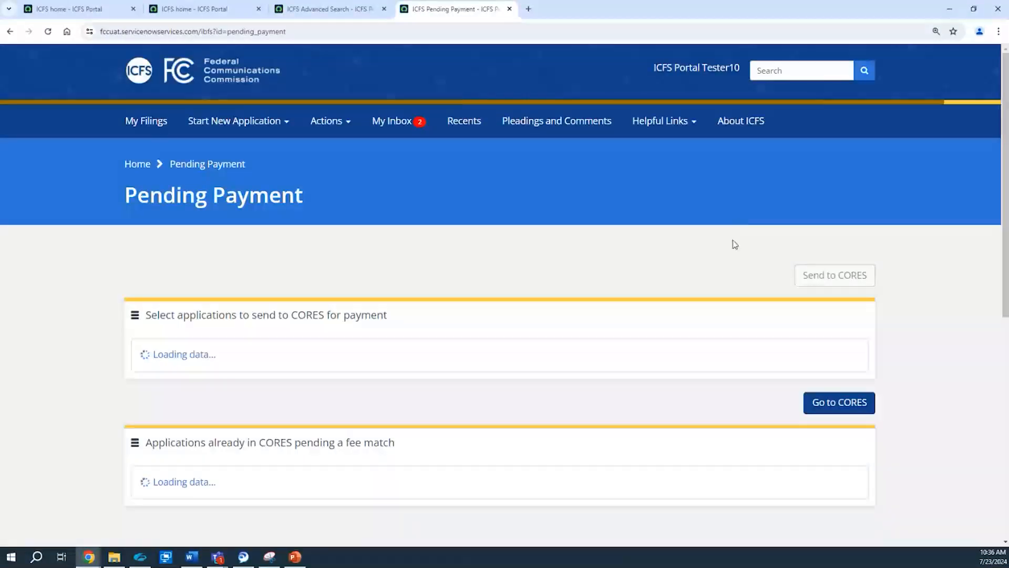
Step: Review the applications pending payment, open the CORES payment site, and close its browser tab
drag(1004, 107, 1005, 163)
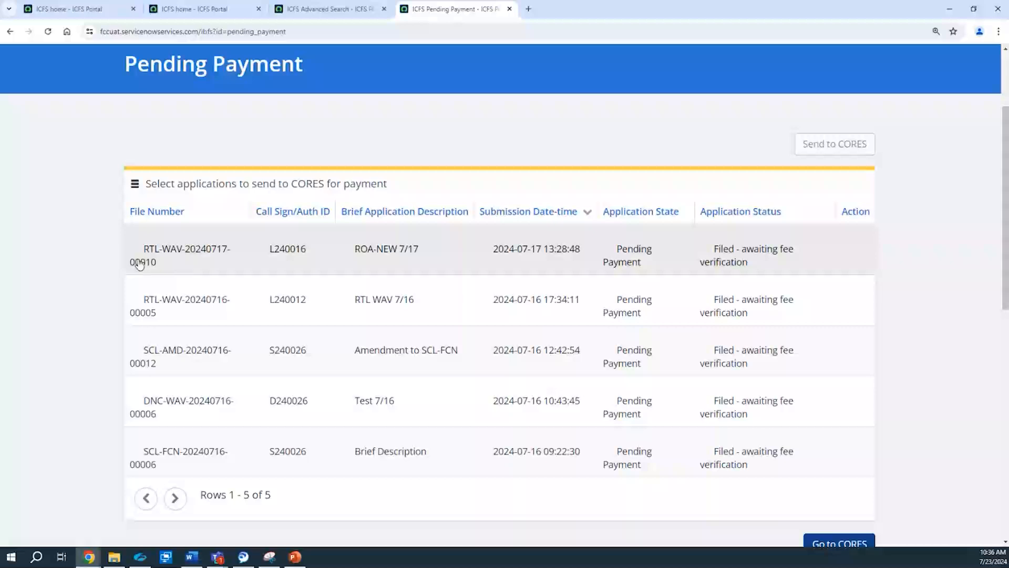
click(828, 544)
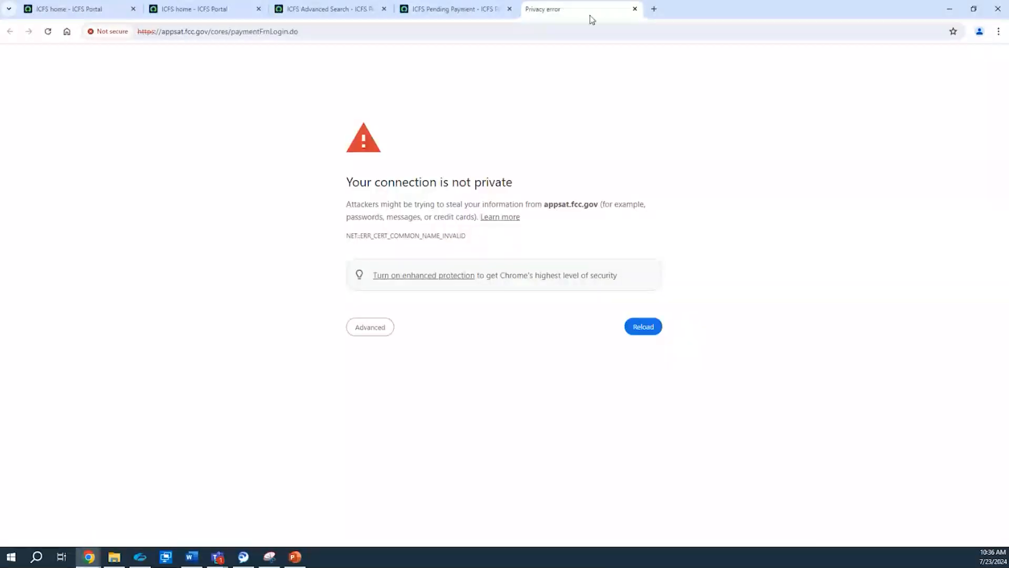
click(635, 9)
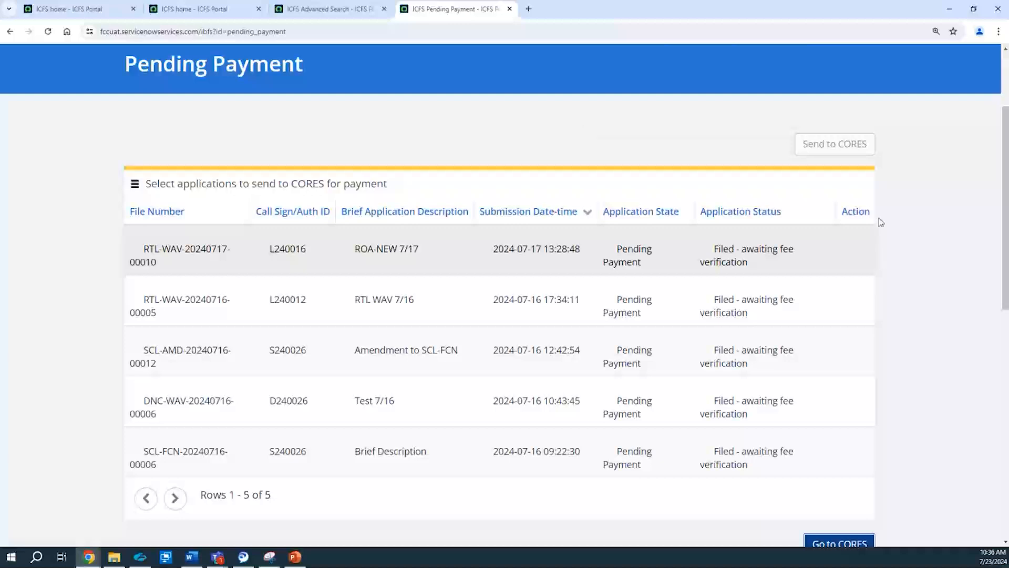
Step: Open the page for surrendering authorizations and show the list of eligible filings
drag(1005, 247, 992, 202)
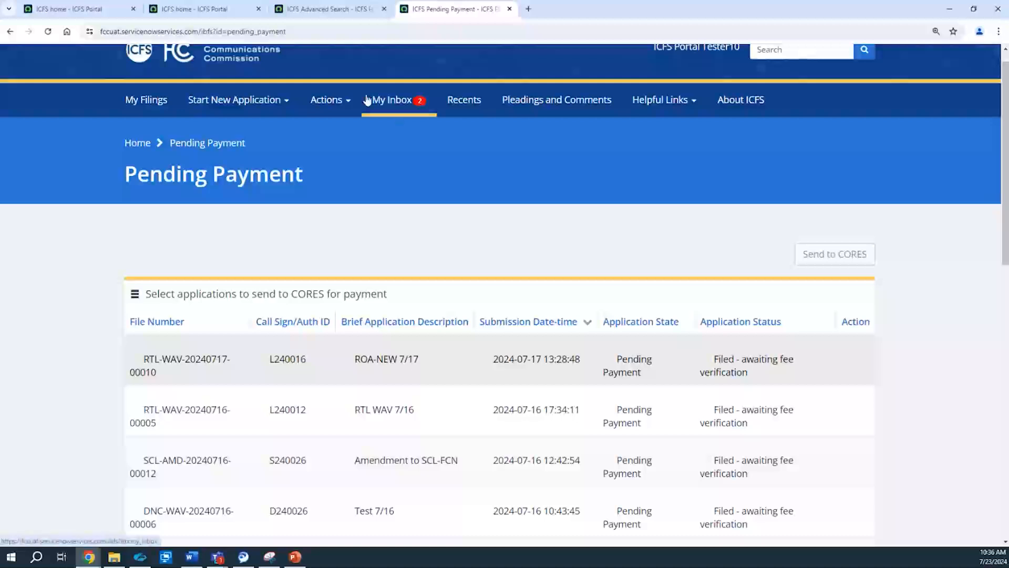
click(279, 113)
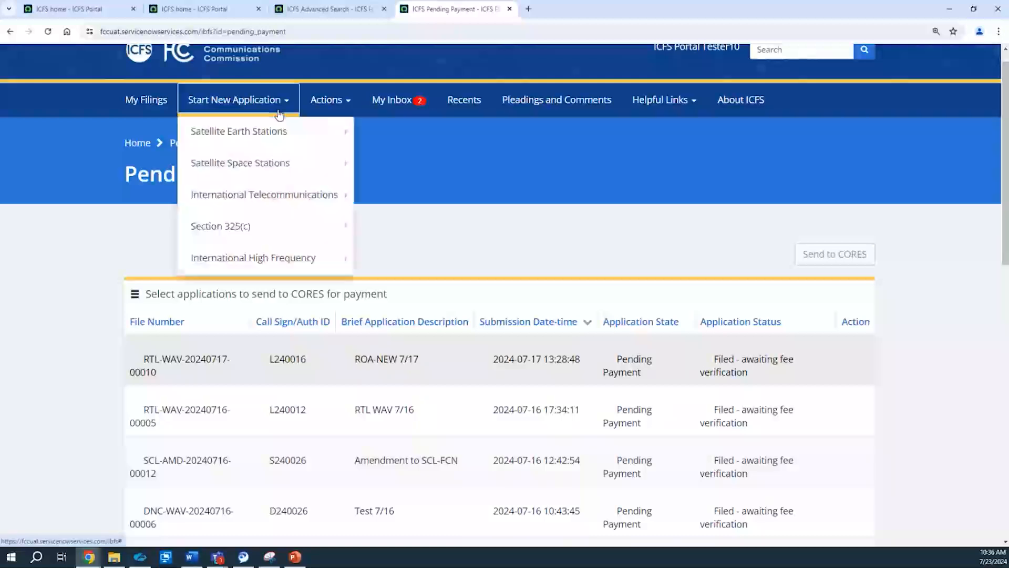
click(314, 109)
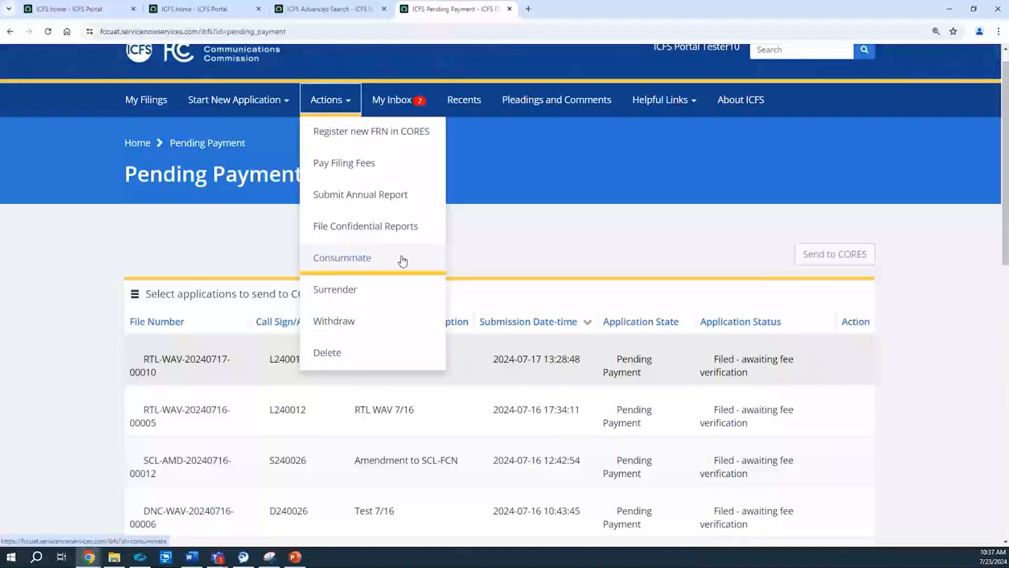
click(319, 304)
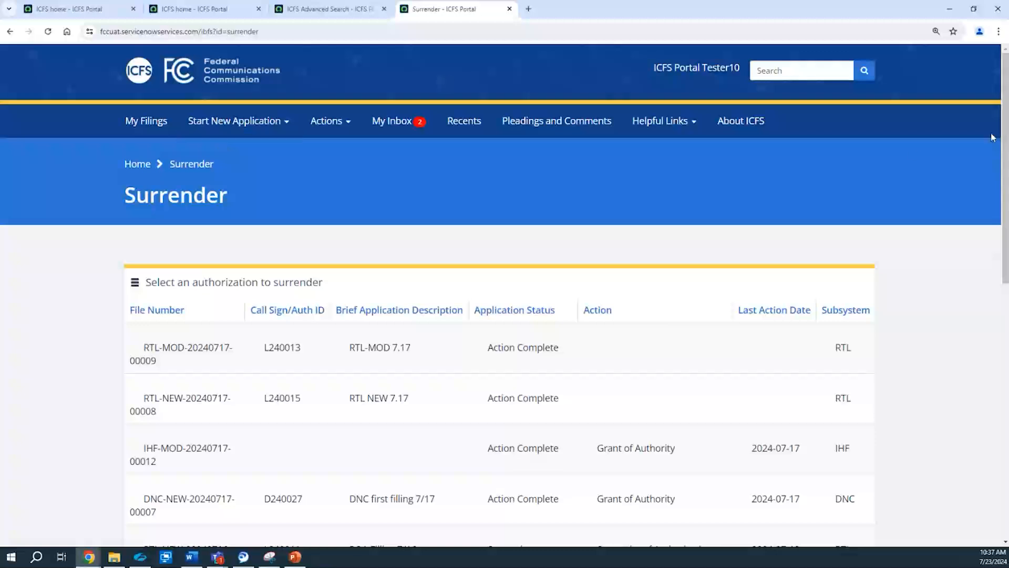
scroll(1003, 188, down, 2)
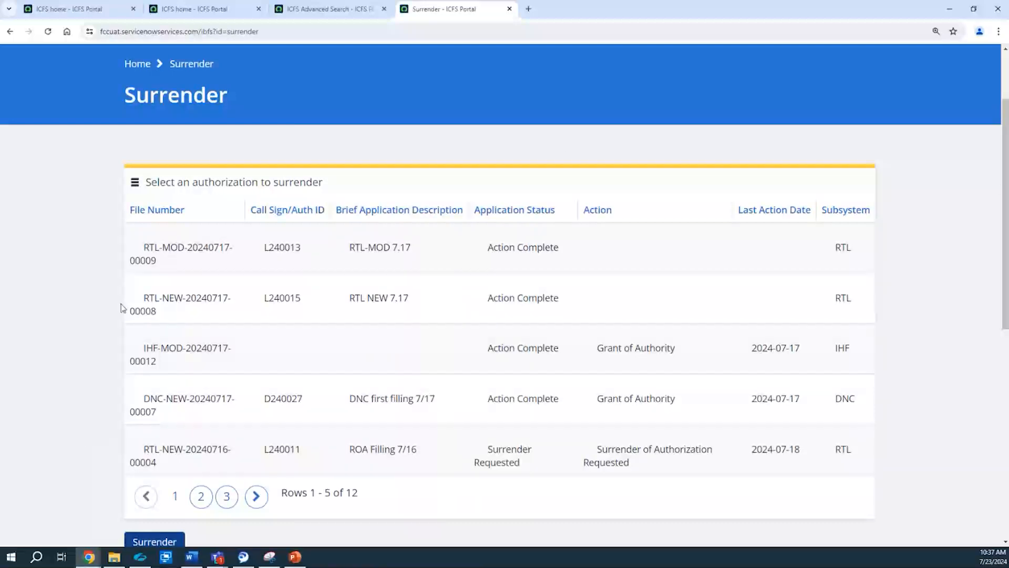
click(171, 302)
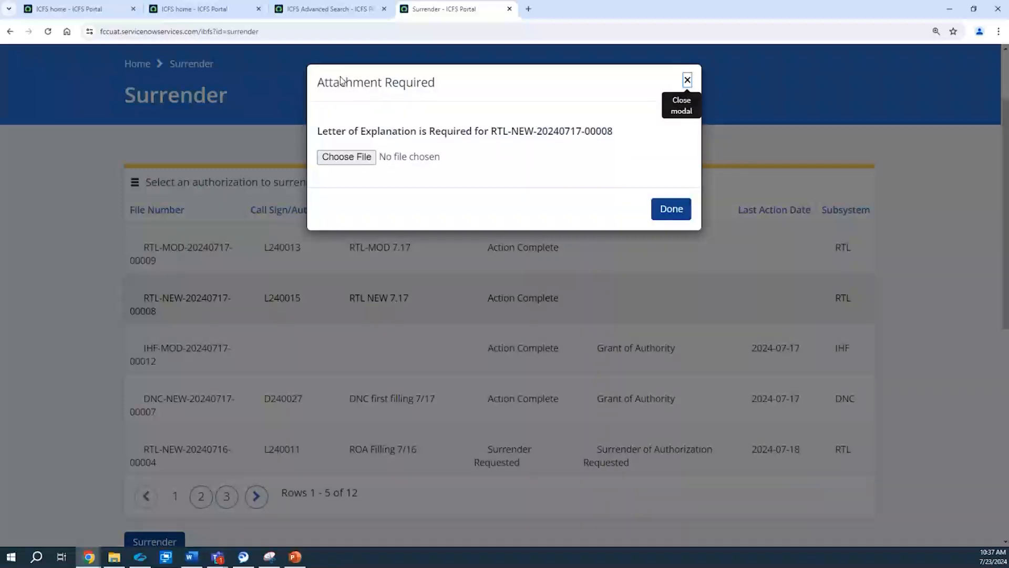
click(346, 159)
click(123, 71)
click(247, 233)
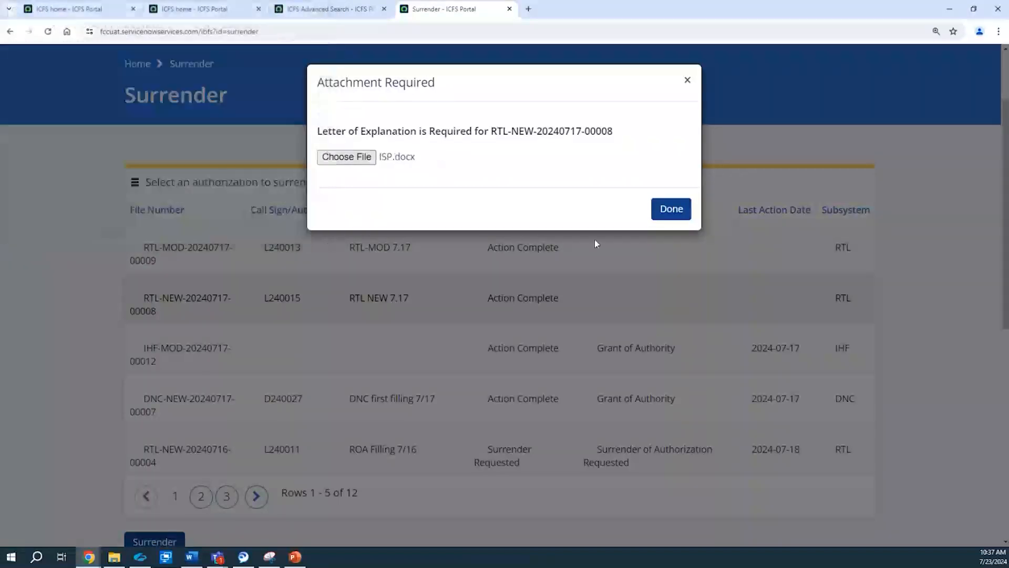
click(666, 210)
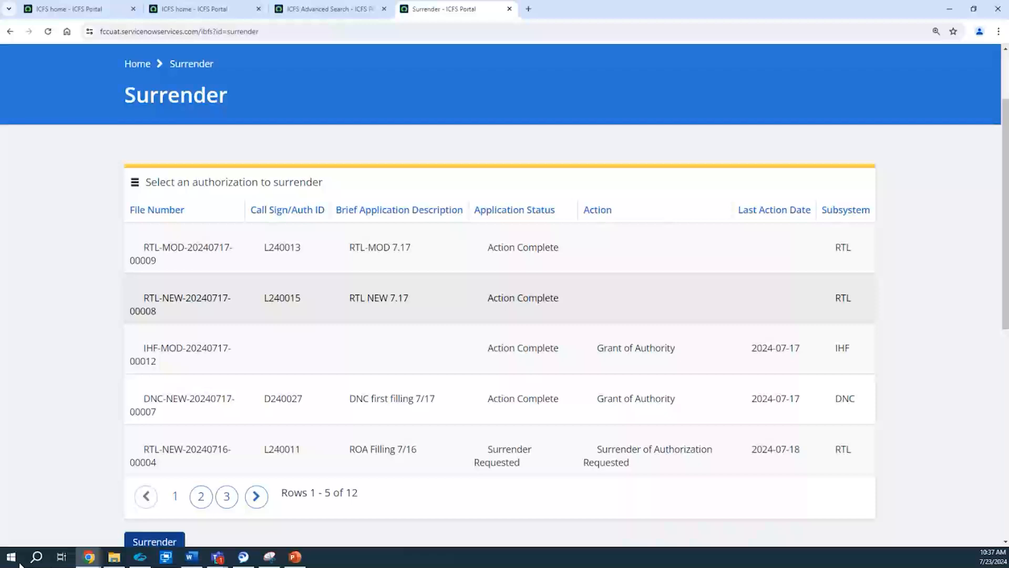
click(141, 544)
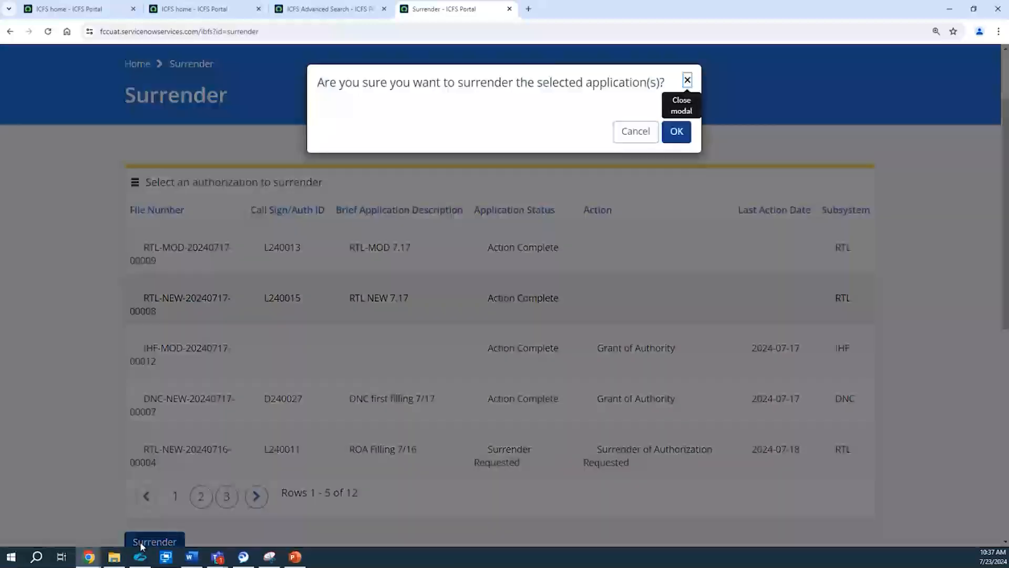
click(678, 132)
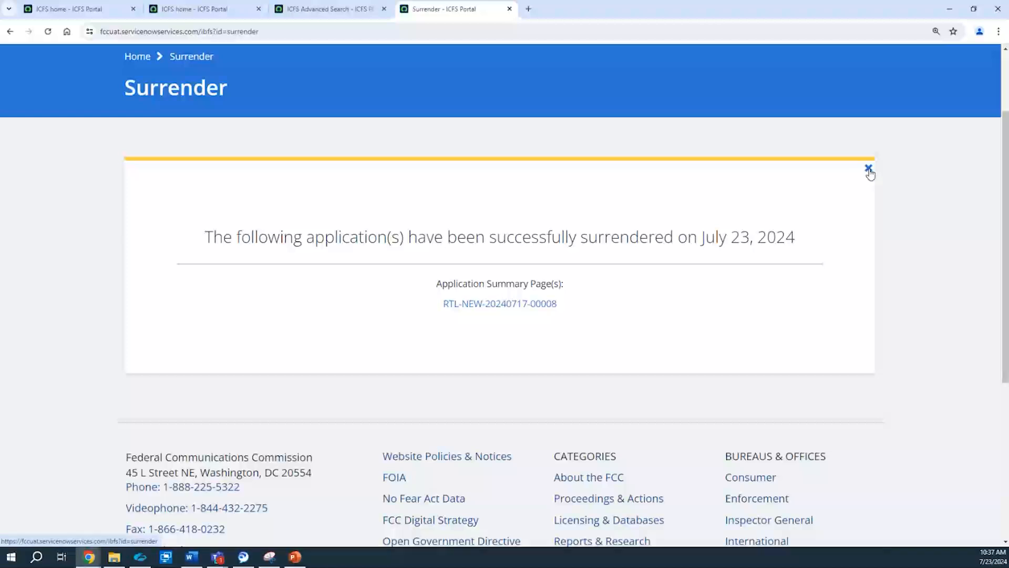
click(868, 169)
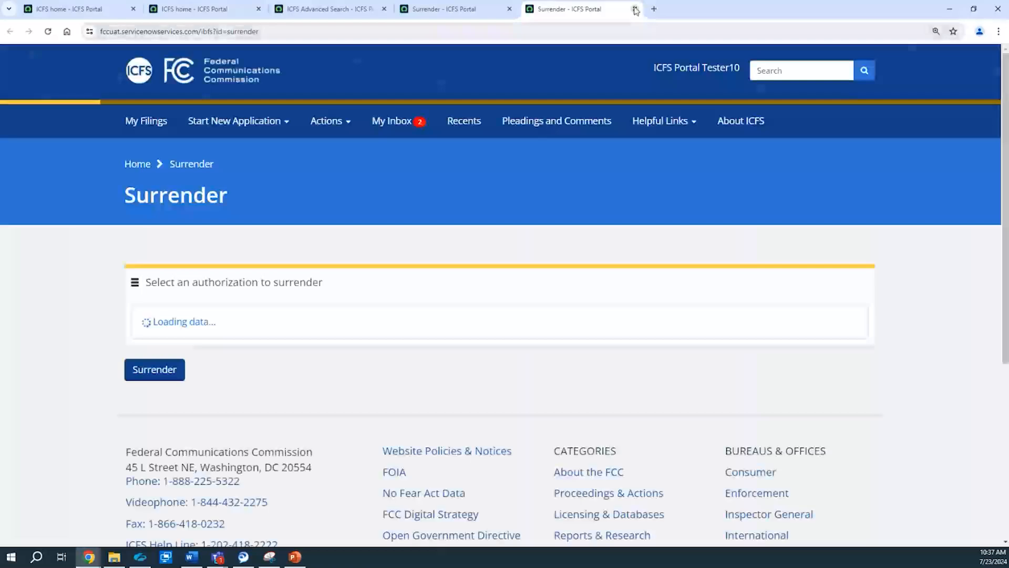
click(636, 8)
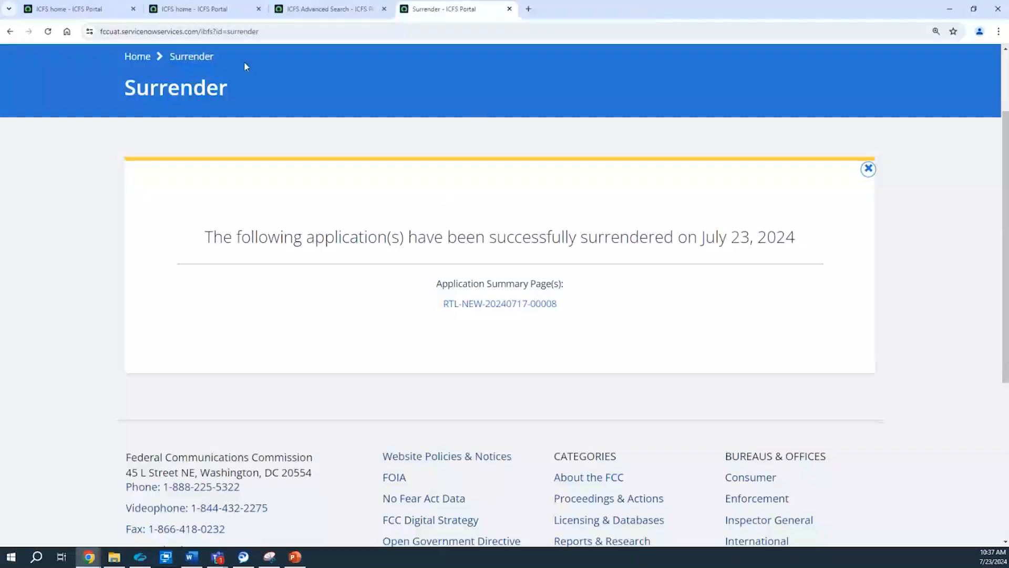
Step: Go to the portal's Recents page and look over the recent public notices, filings, actions and pleadings section
scroll(590, 164, up, 3)
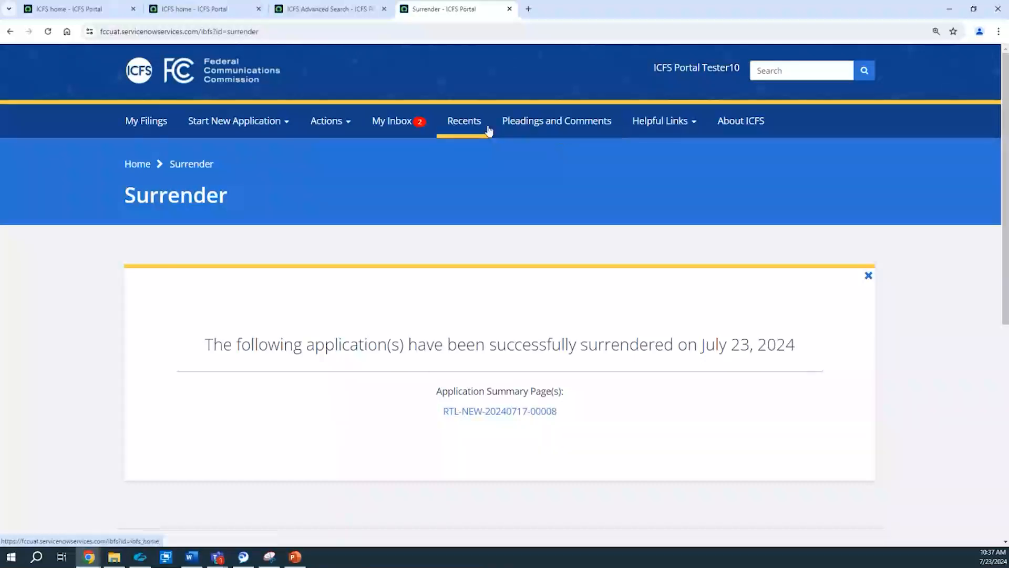
click(470, 136)
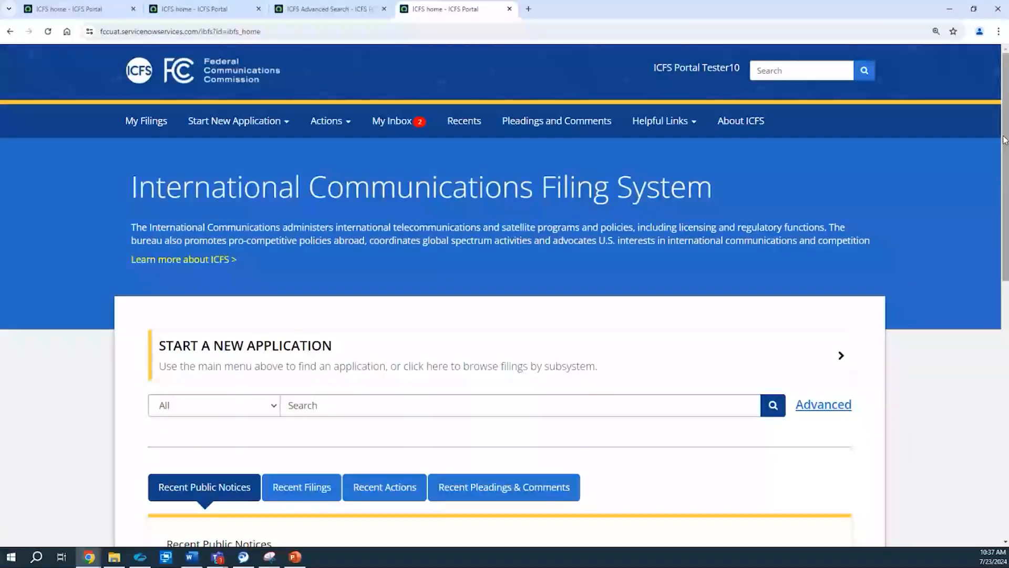
drag(1006, 144, 1006, 177)
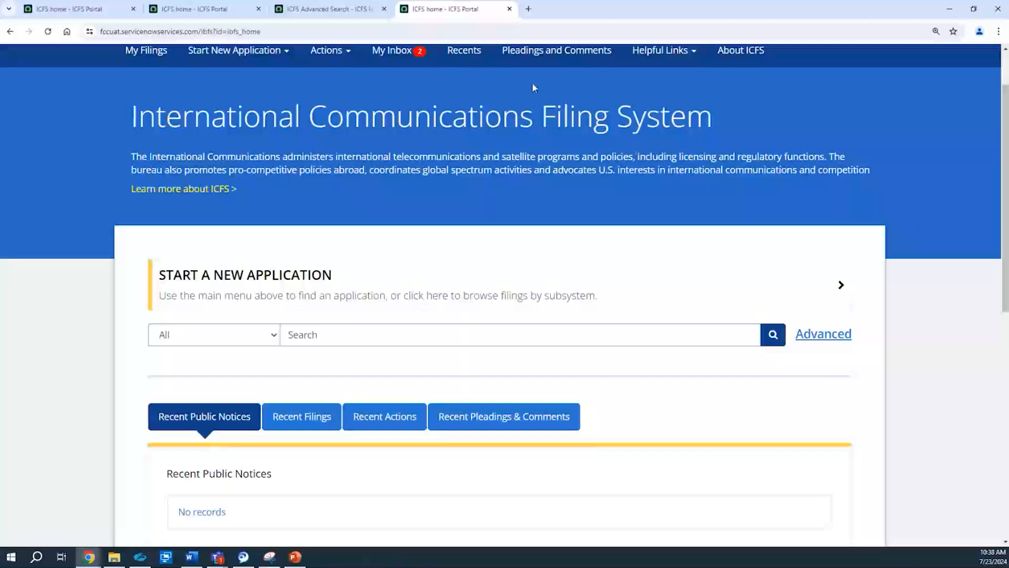
Step: Open the Pleadings & Comments form and show its submission questions and filer information section
click(519, 52)
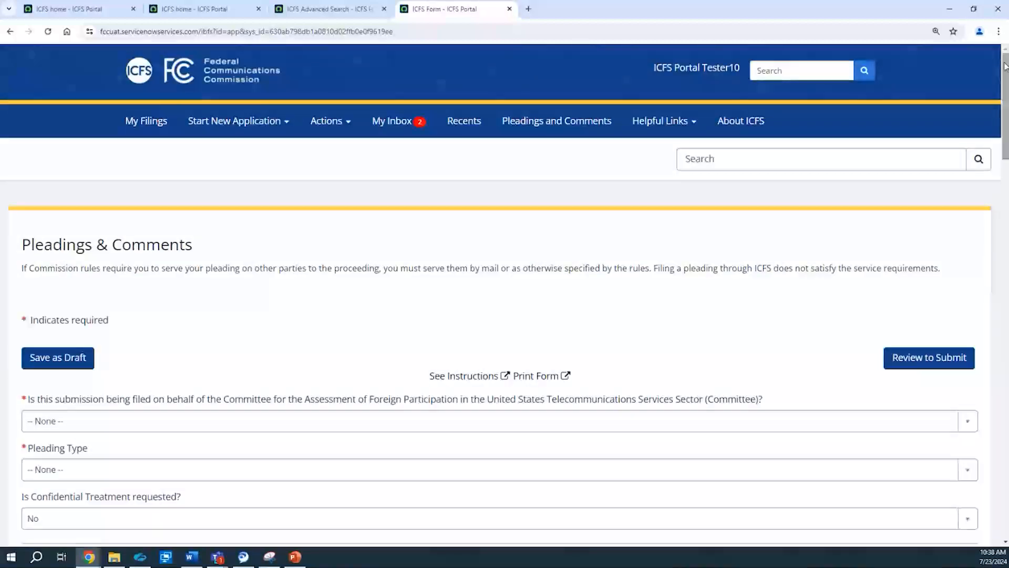
drag(1004, 70, 1004, 110)
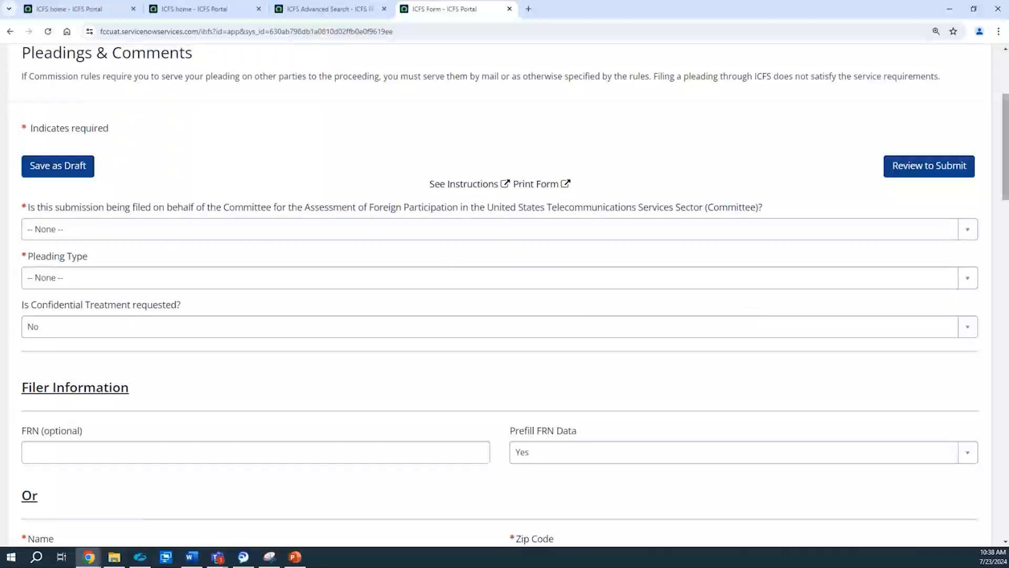
drag(1004, 99, 1004, 108)
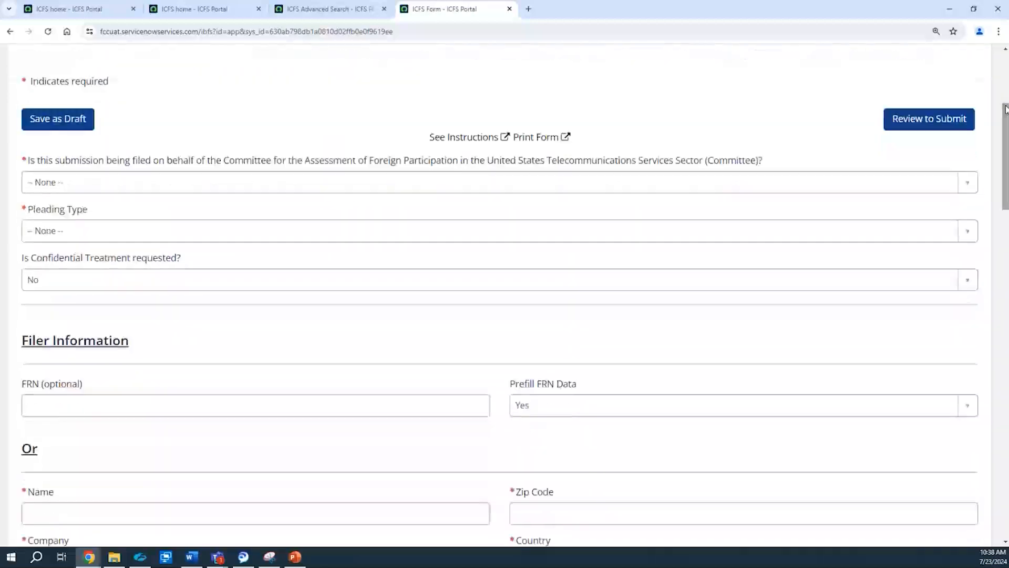
Step: Answer Yes to filing on behalf of the Committee and review the pleading types offered, without choosing one
click(403, 187)
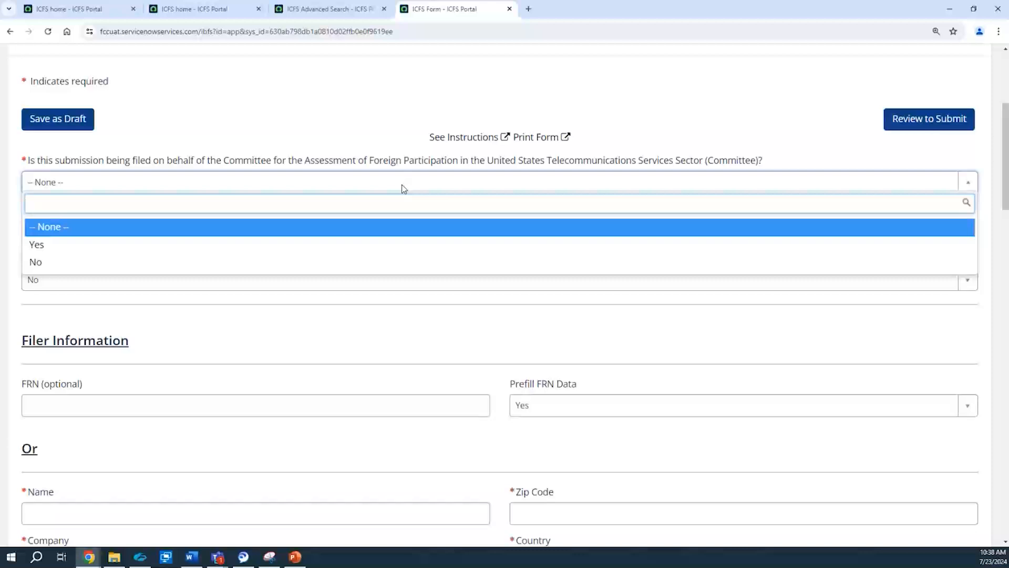
click(323, 246)
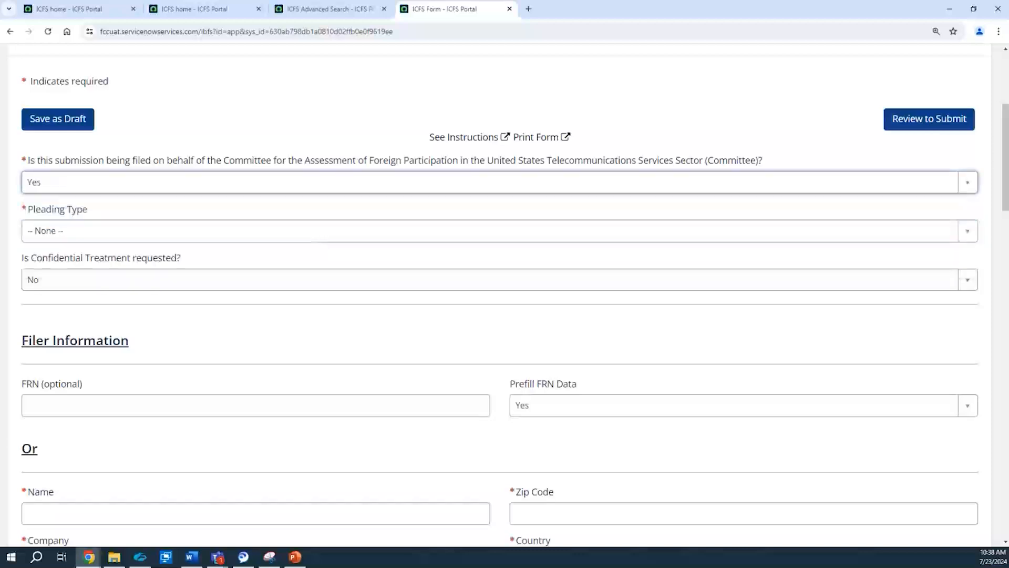
click(61, 230)
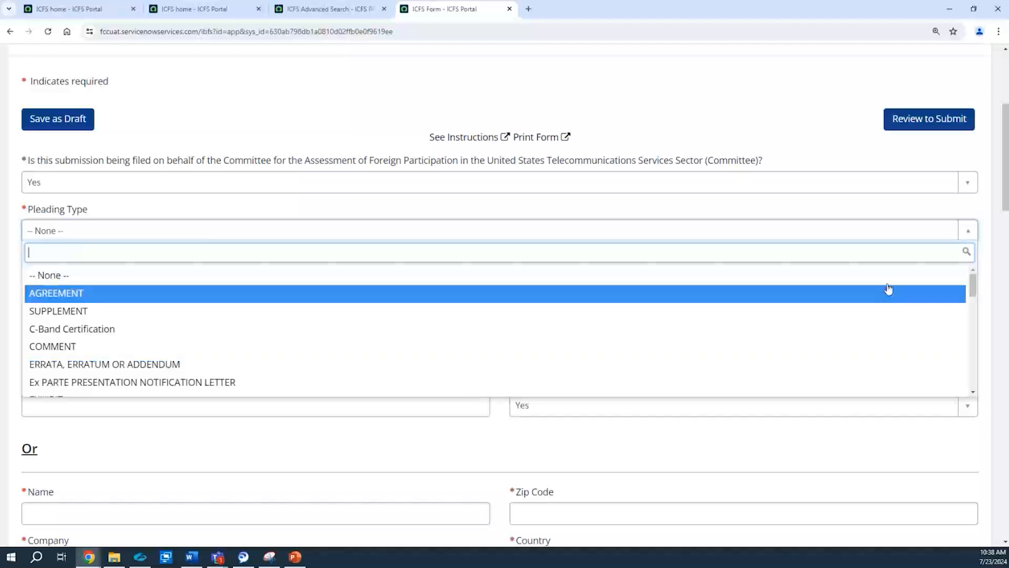
drag(974, 284, 969, 348)
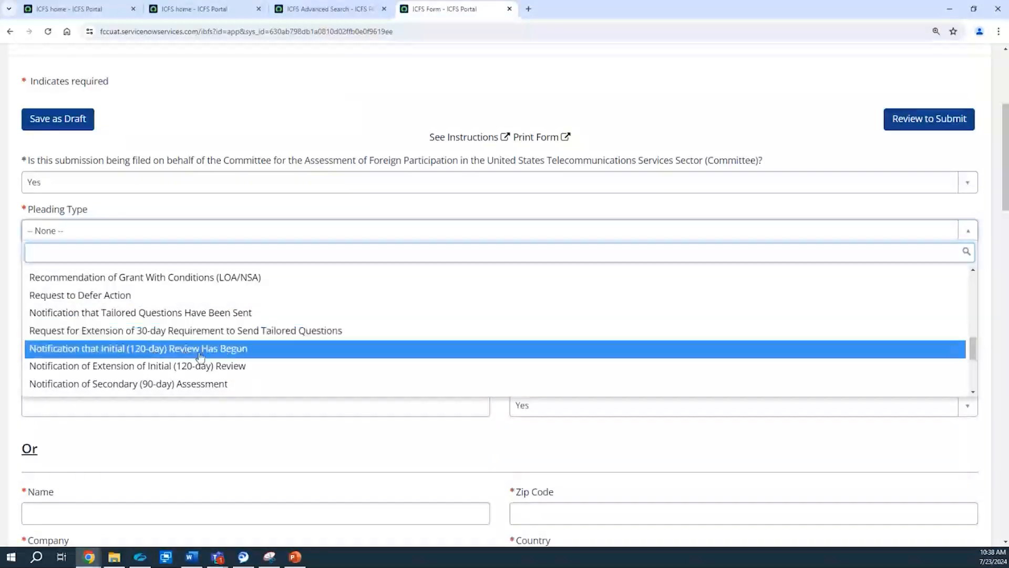
click(754, 208)
Step: Set the Committee filing answer to No, the pleading type to EXHIBIT, and keep confidential treatment at No
click(749, 188)
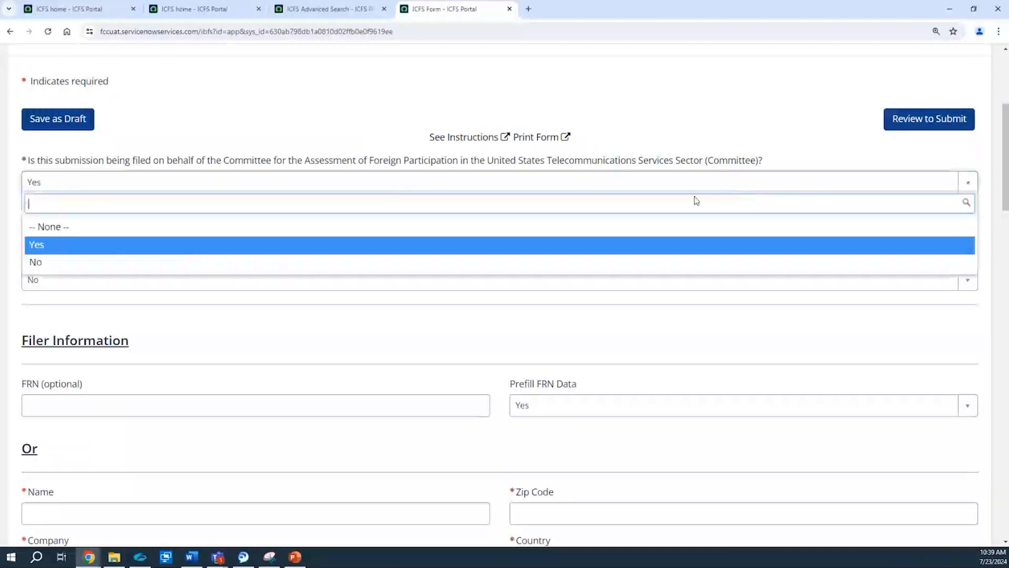
click(652, 261)
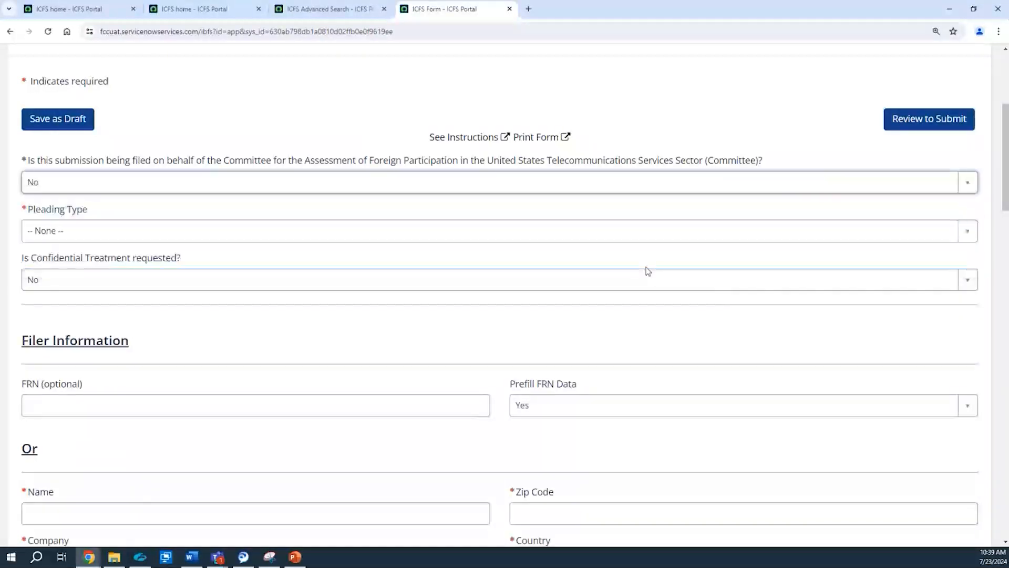
click(457, 232)
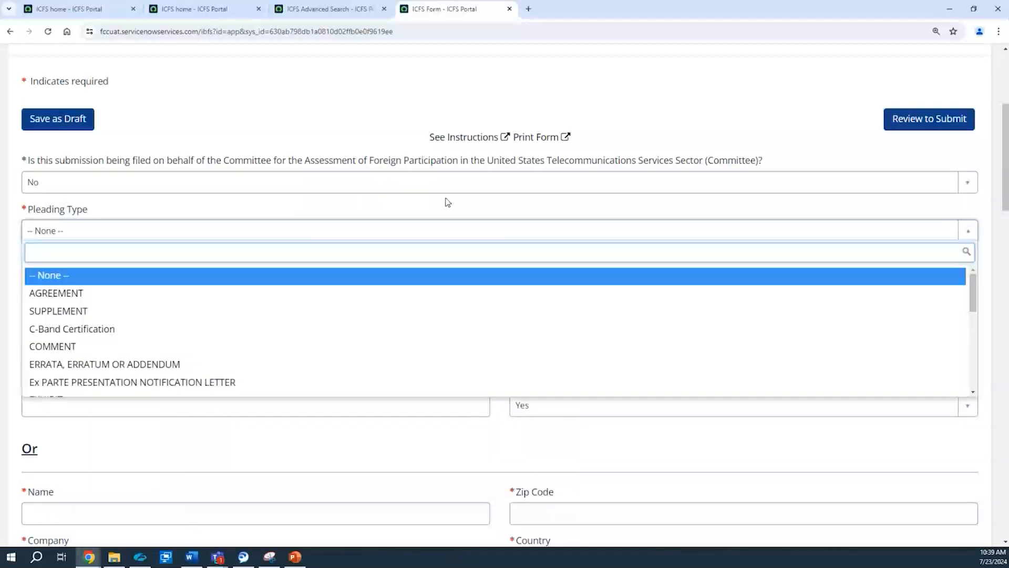
drag(973, 305, 977, 336)
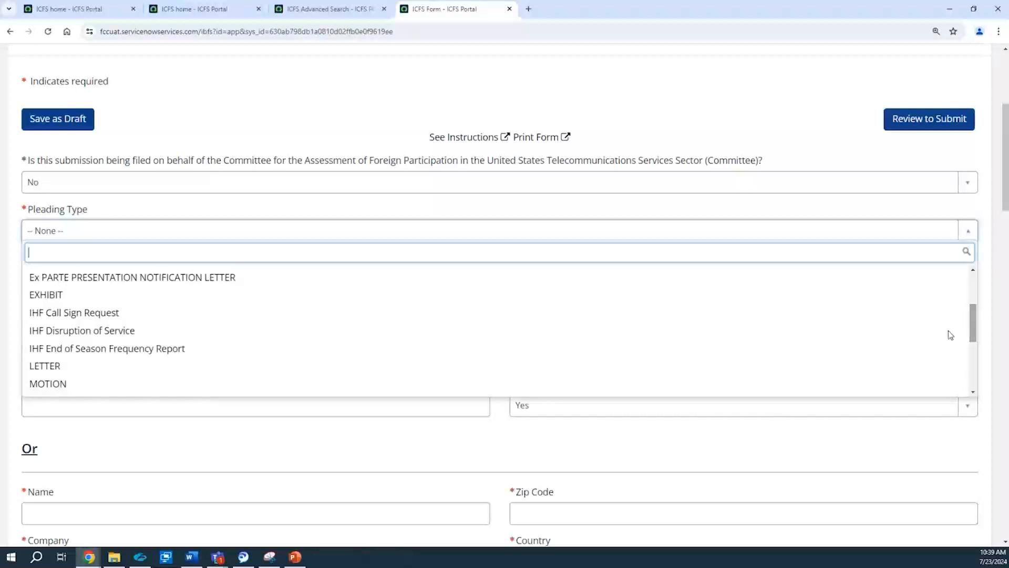
click(303, 299)
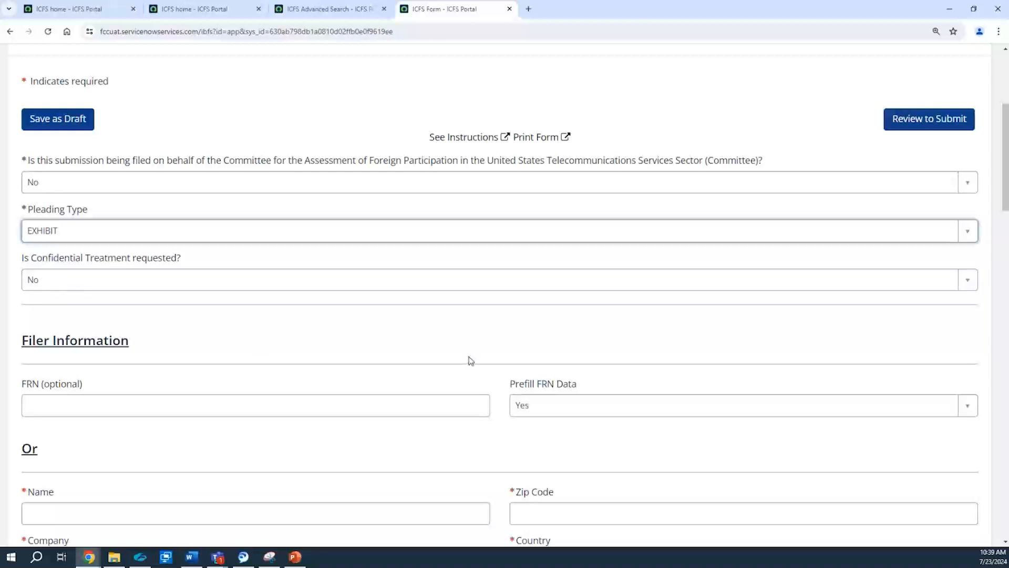
click(759, 289)
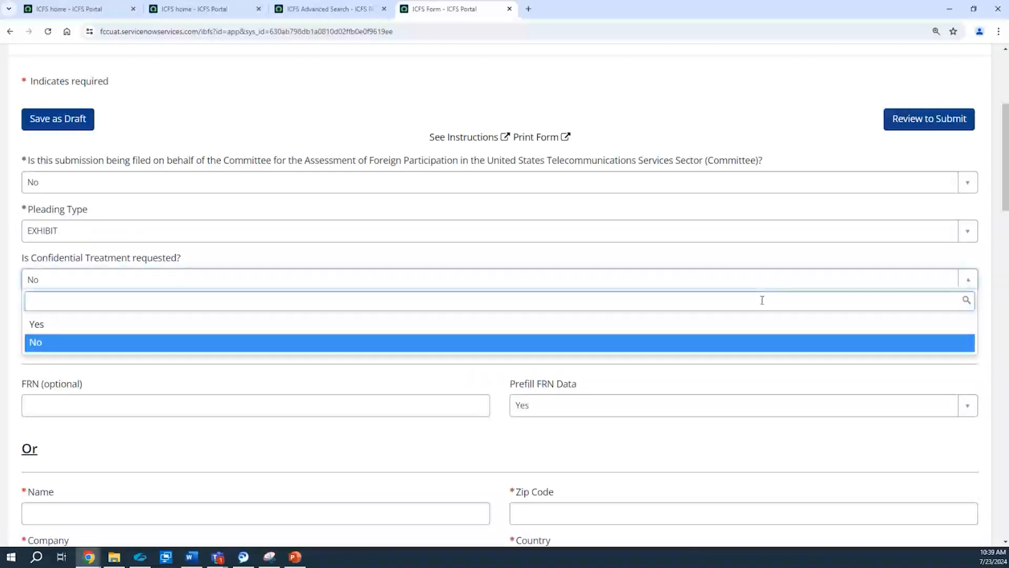
click(754, 343)
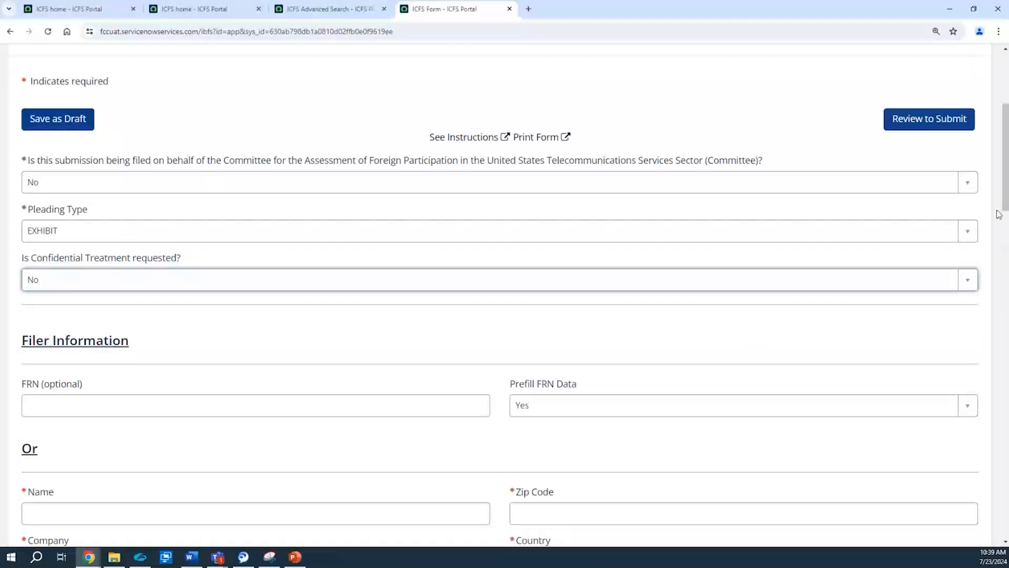
Step: Enter the filer's full name and the company ATT in the Filer Information section
scroll(1005, 204, down, 5)
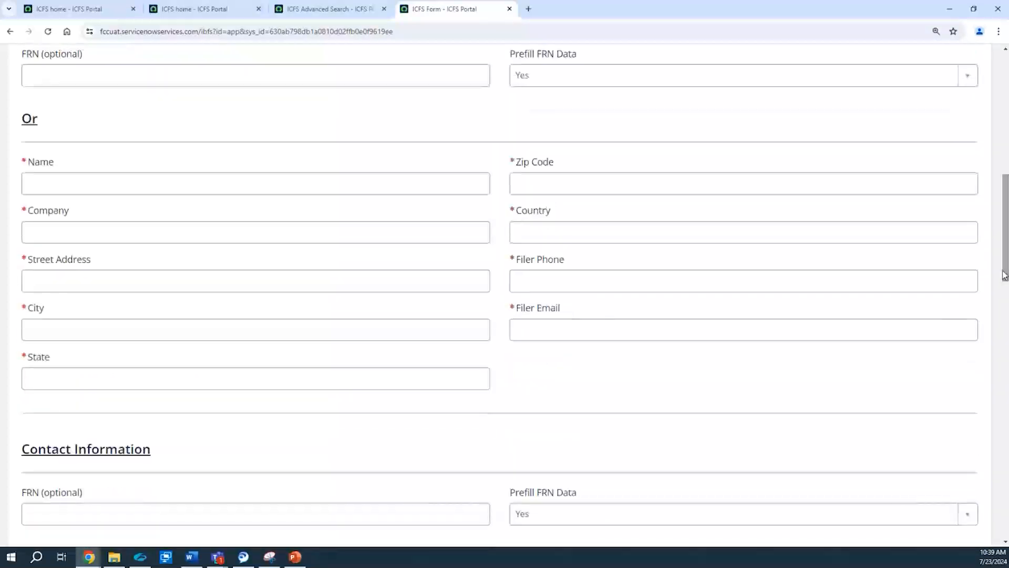
click(89, 183)
text(Jan)
key(BackSpace)
key(BackSpace)
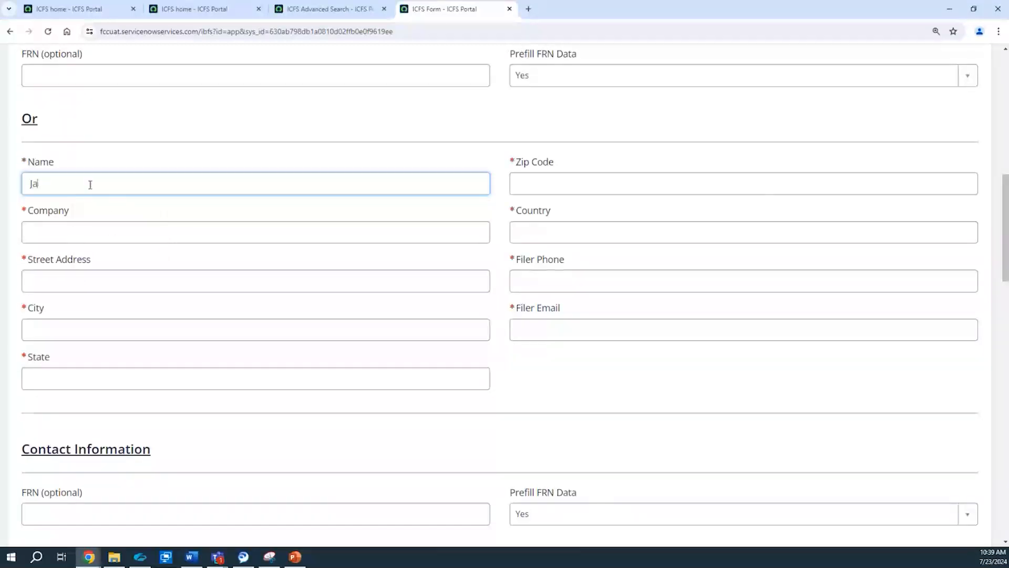
text(ohn Smith)
click(55, 232)
text(ATT)
Step: Fill in the filer's street address, city, state and zip code
click(40, 289)
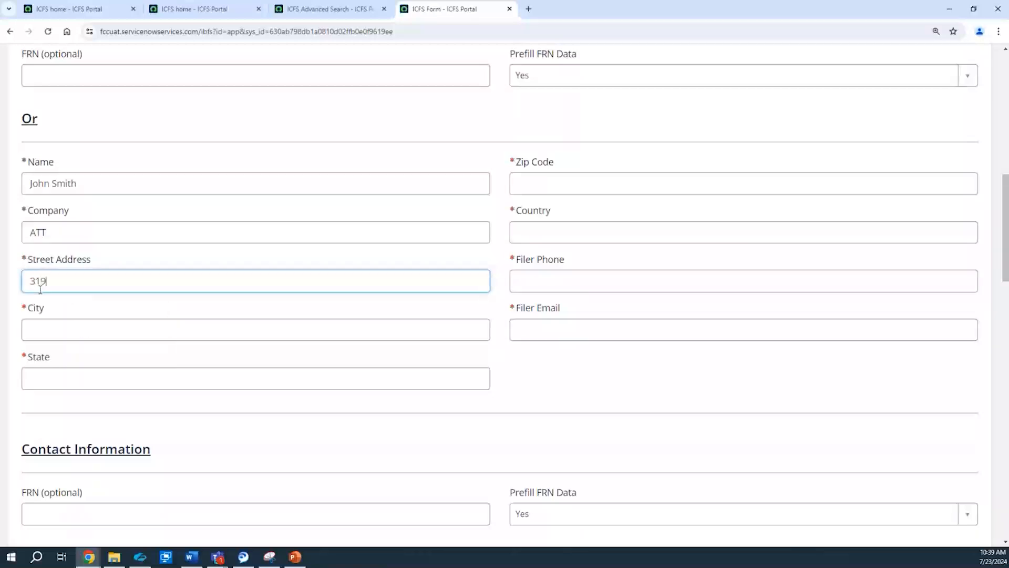
click(33, 328)
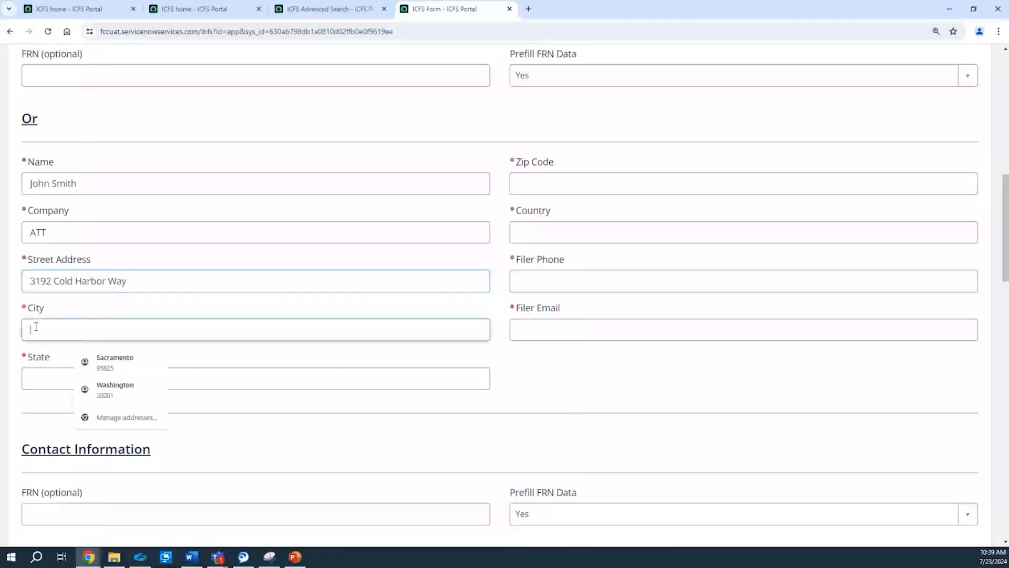
text(Centreville)
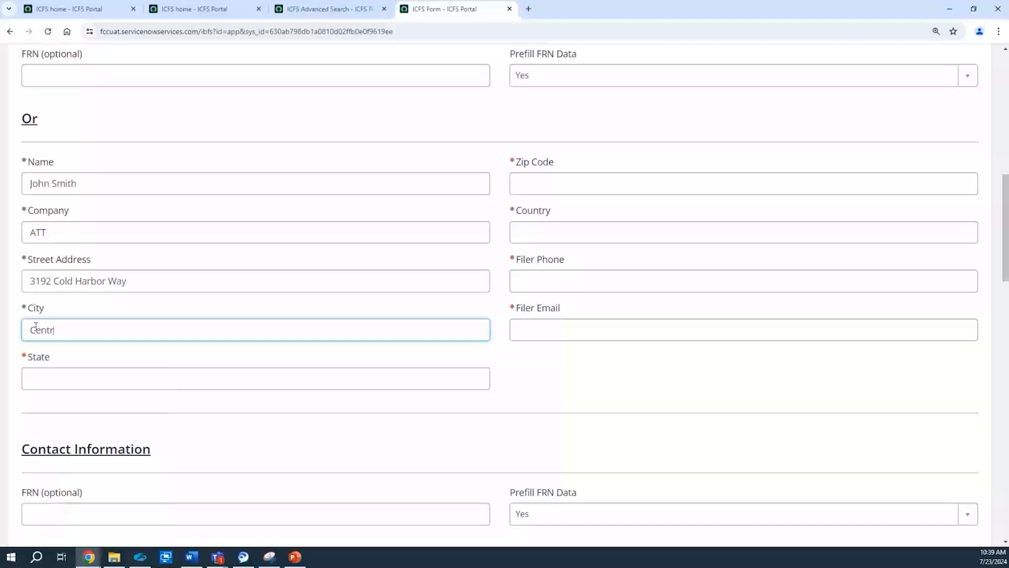
click(34, 388)
text(VA)
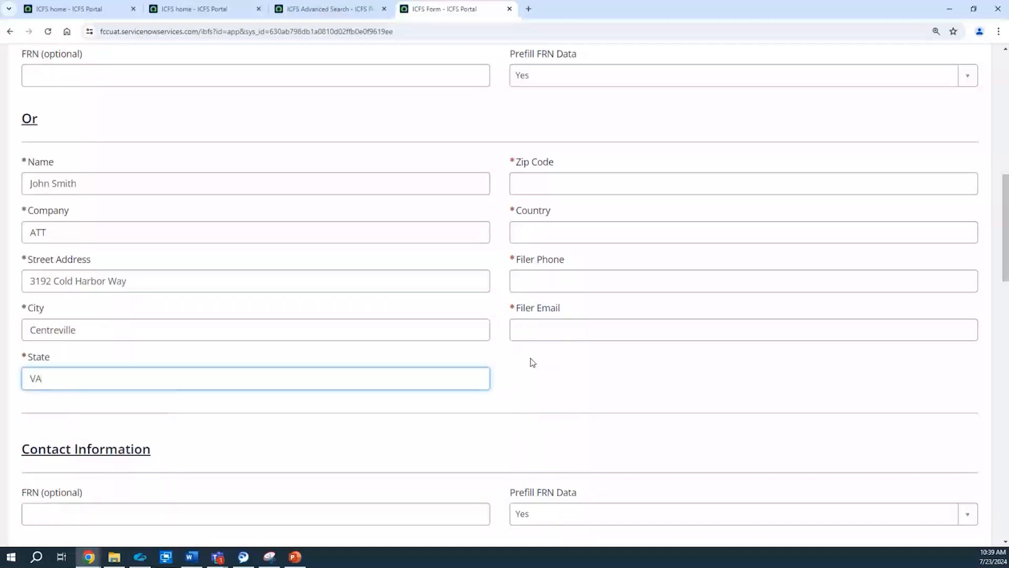
click(527, 178)
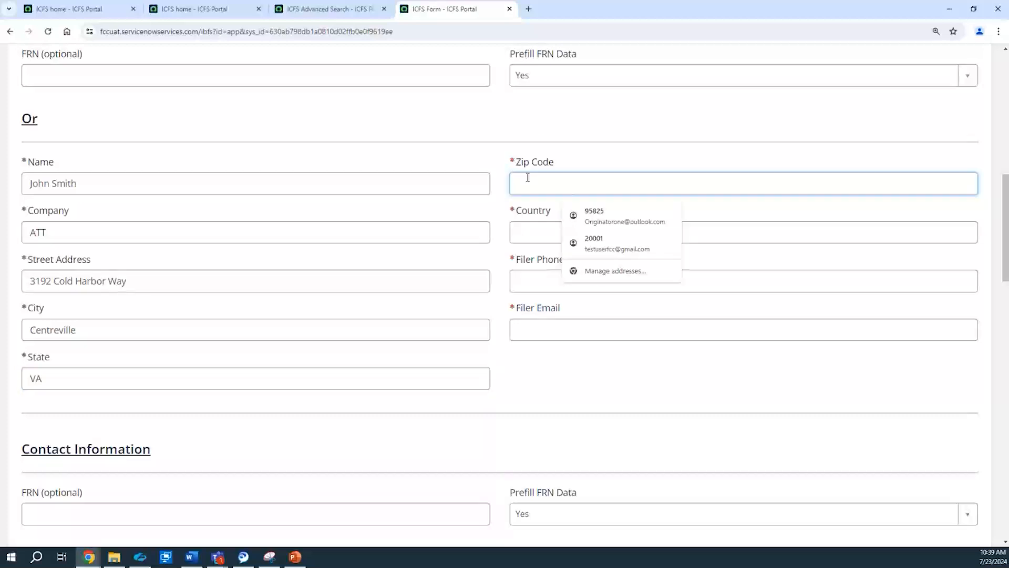
text(22314)
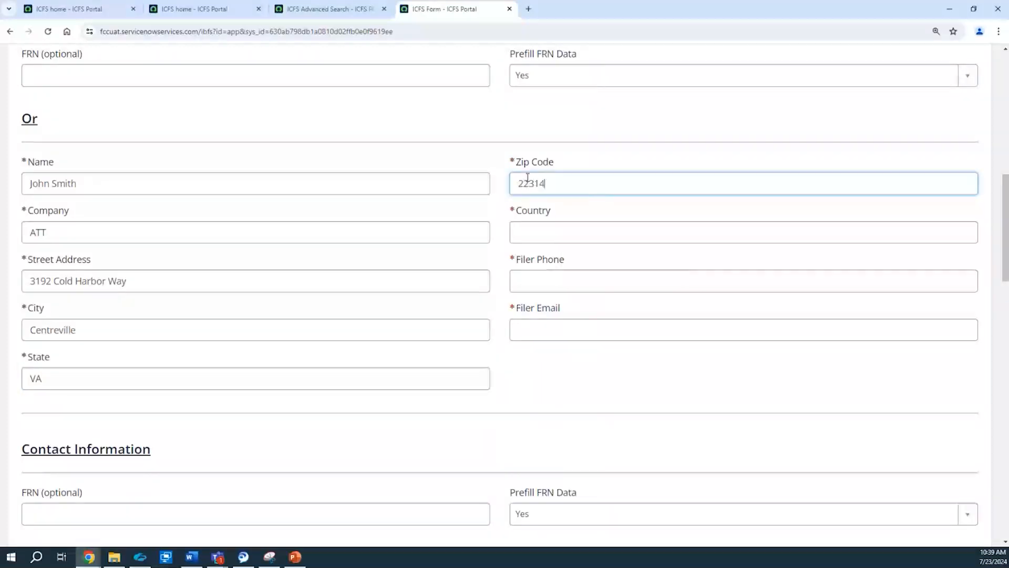
Step: Set the filer's country to USA and enter the filer's phone number and e-mail address
click(537, 234)
text(USA)
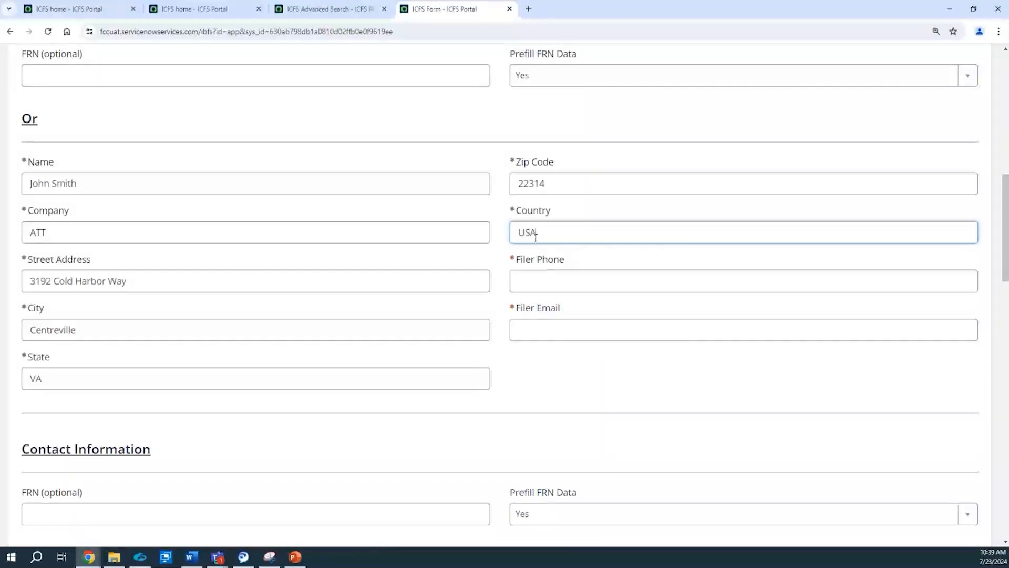
click(526, 284)
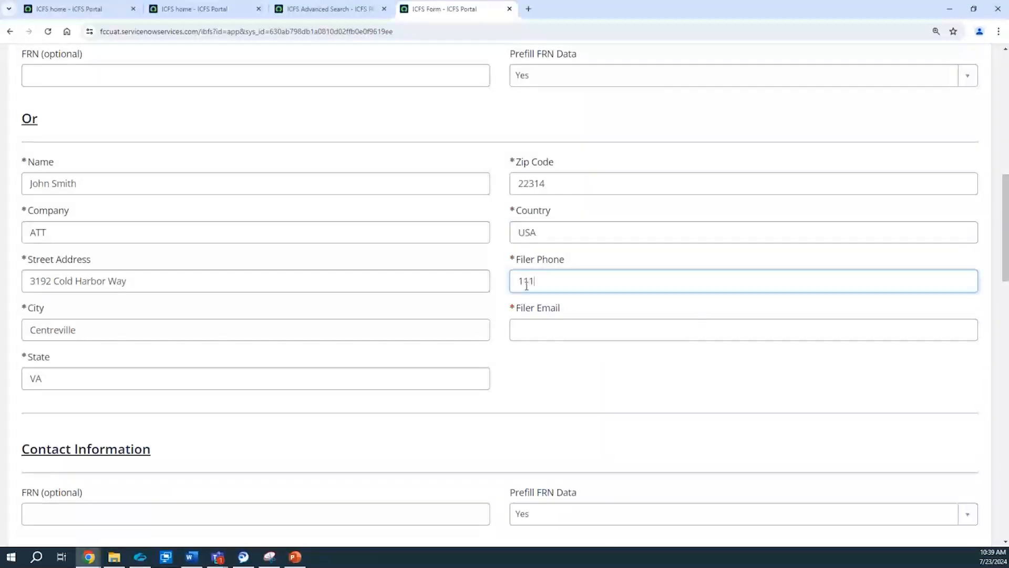
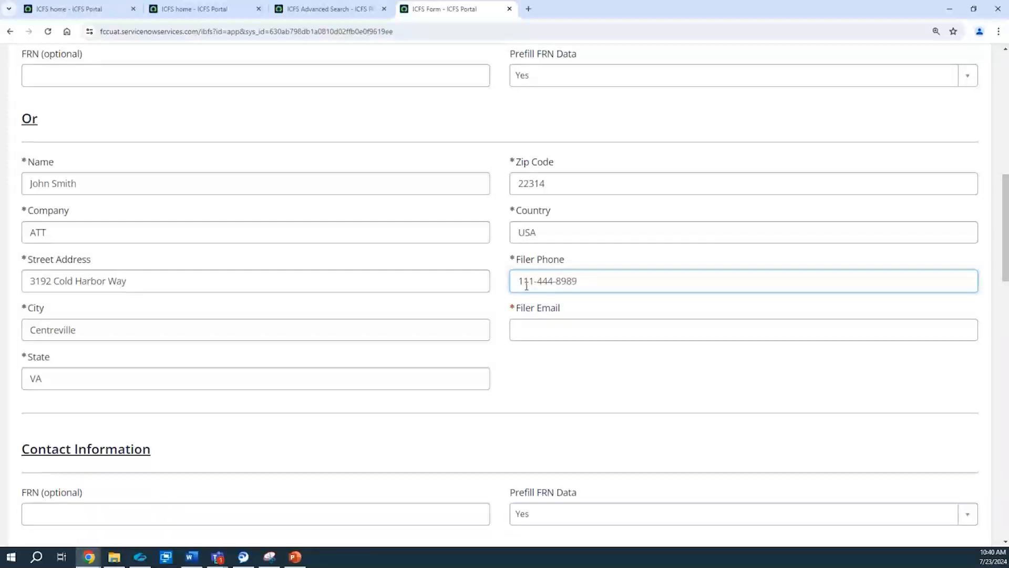
key(Tab)
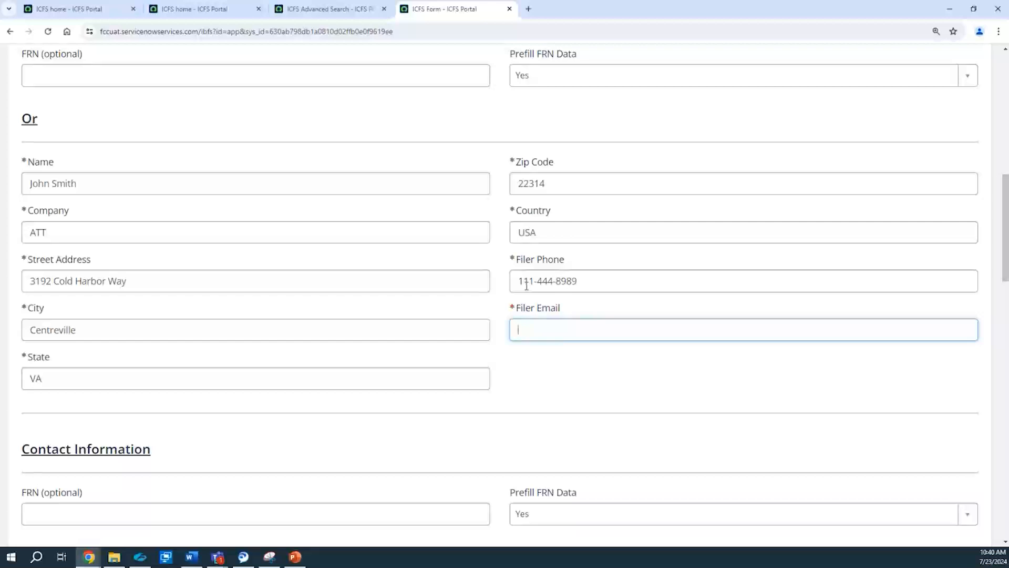
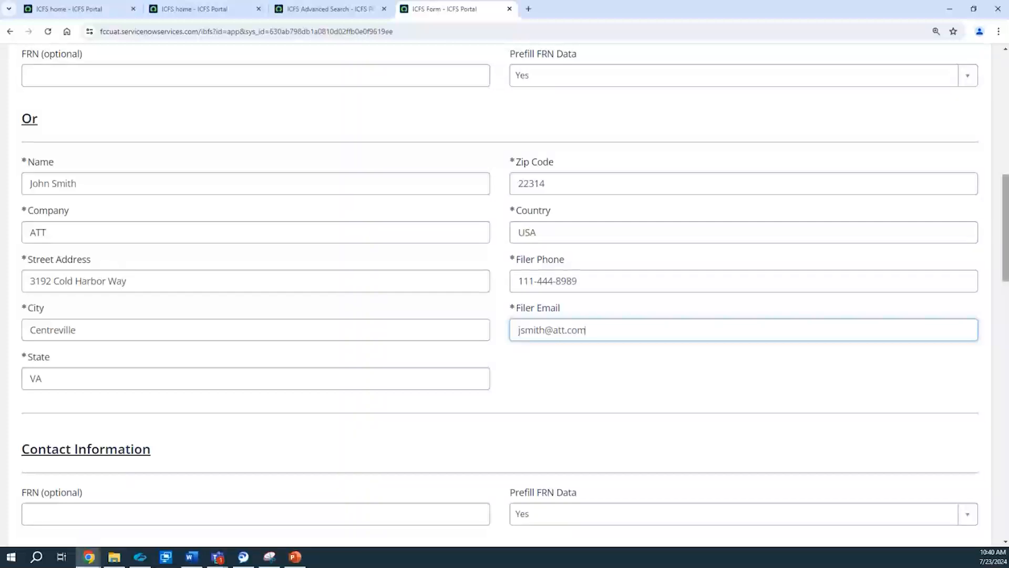
drag(1008, 230, 1000, 335)
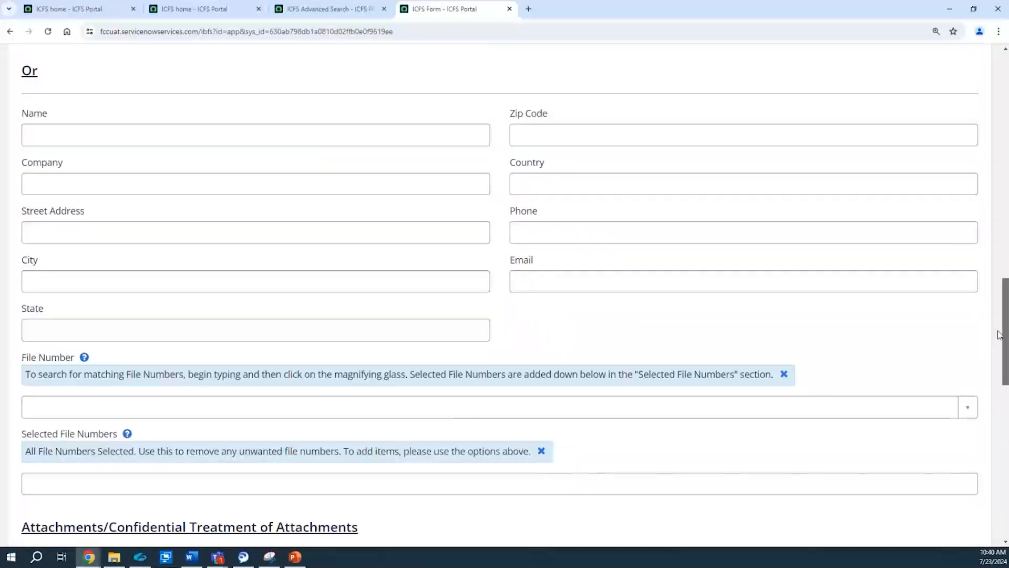
scroll(1000, 335, down, 1)
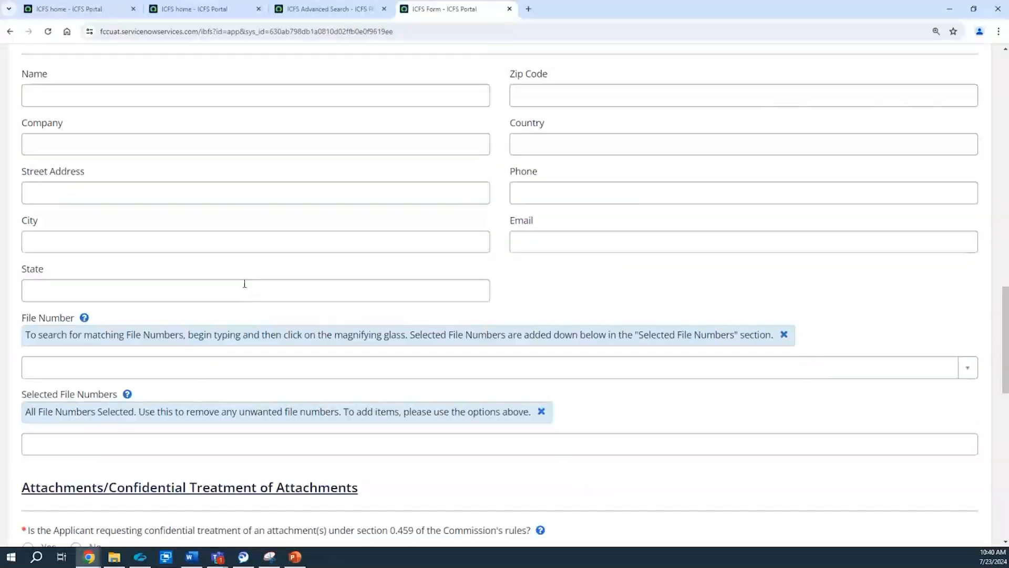
click(46, 366)
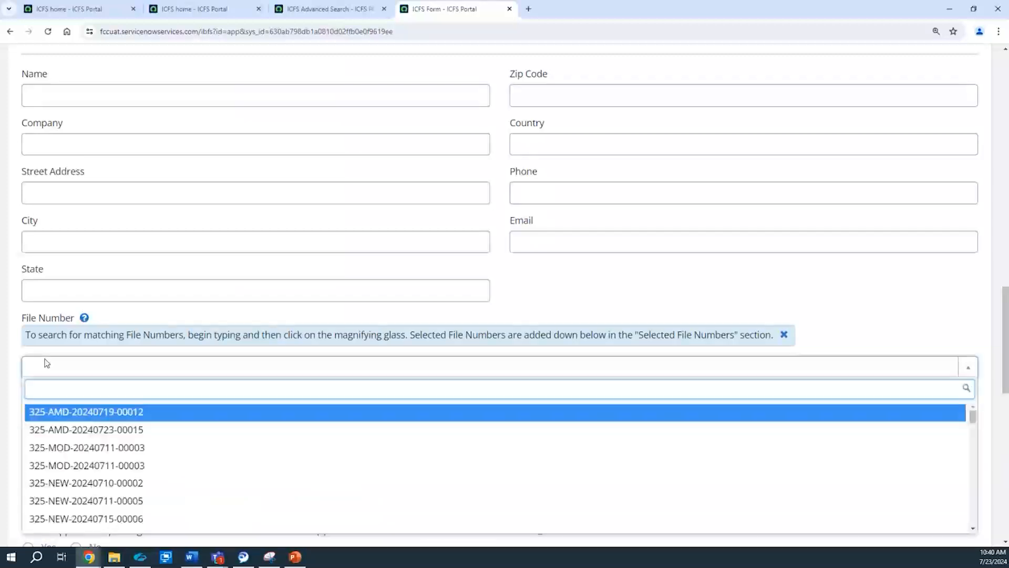
click(45, 414)
click(175, 370)
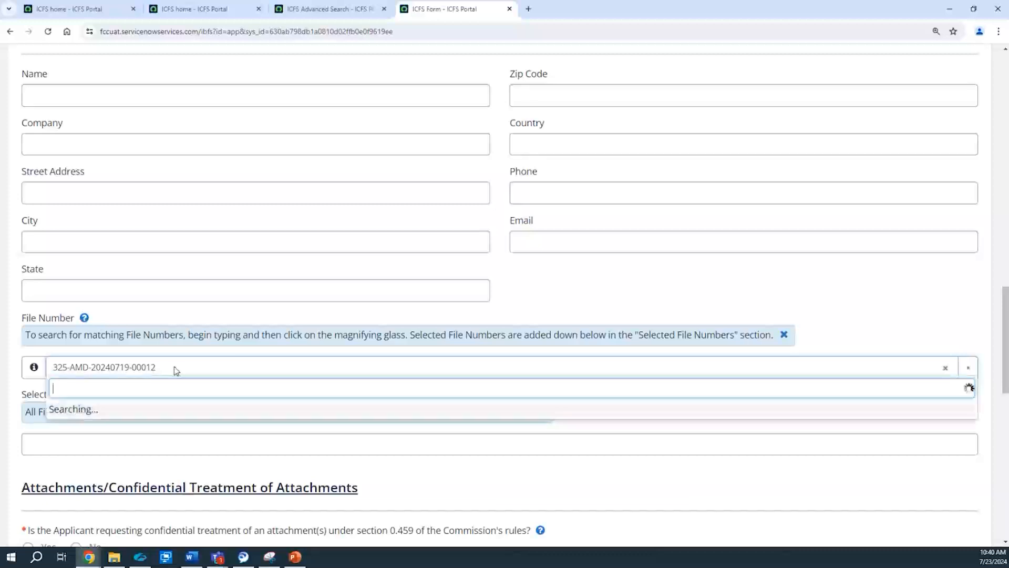
text(is)
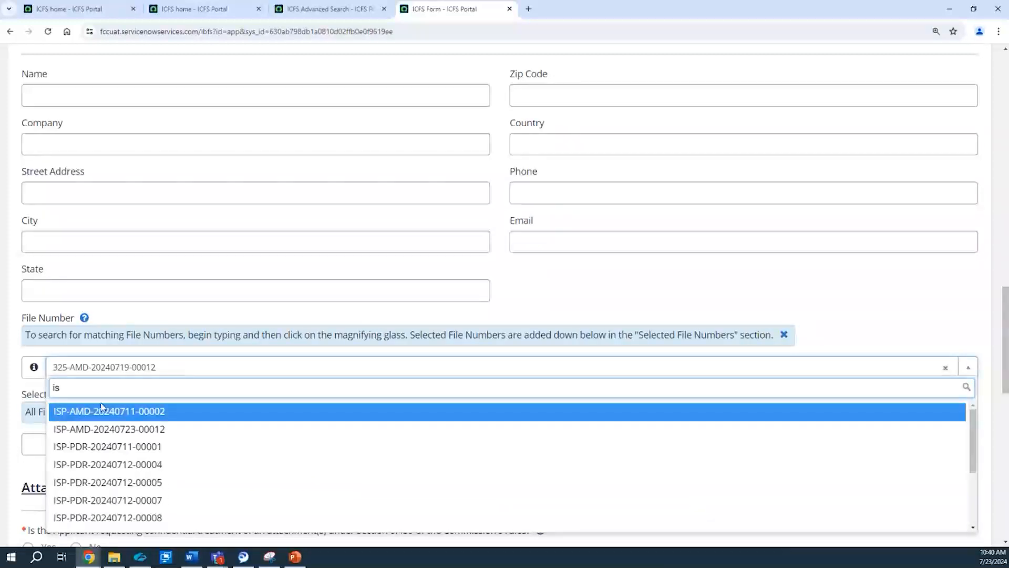
click(62, 484)
click(38, 441)
text(ISP)
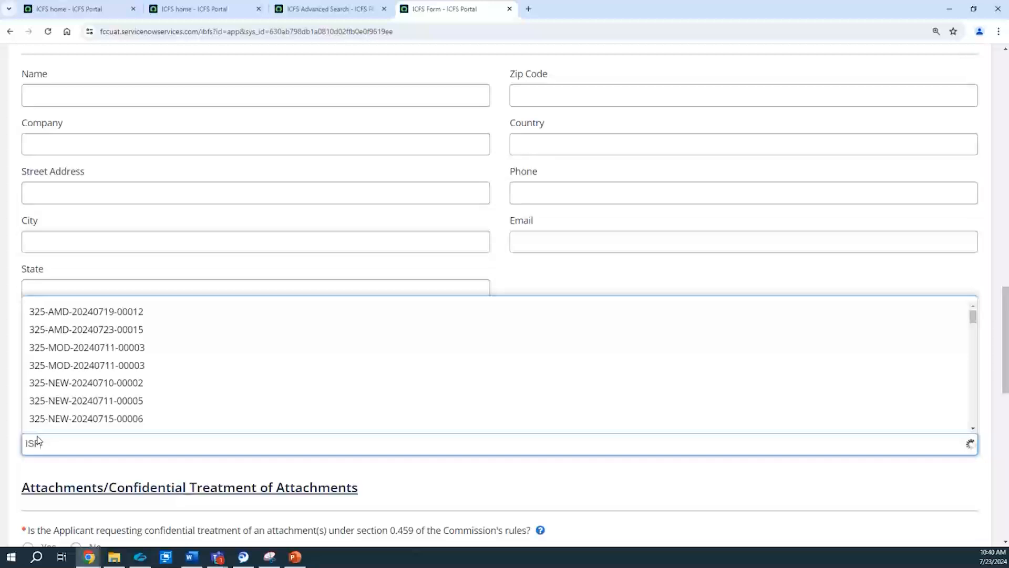
click(32, 488)
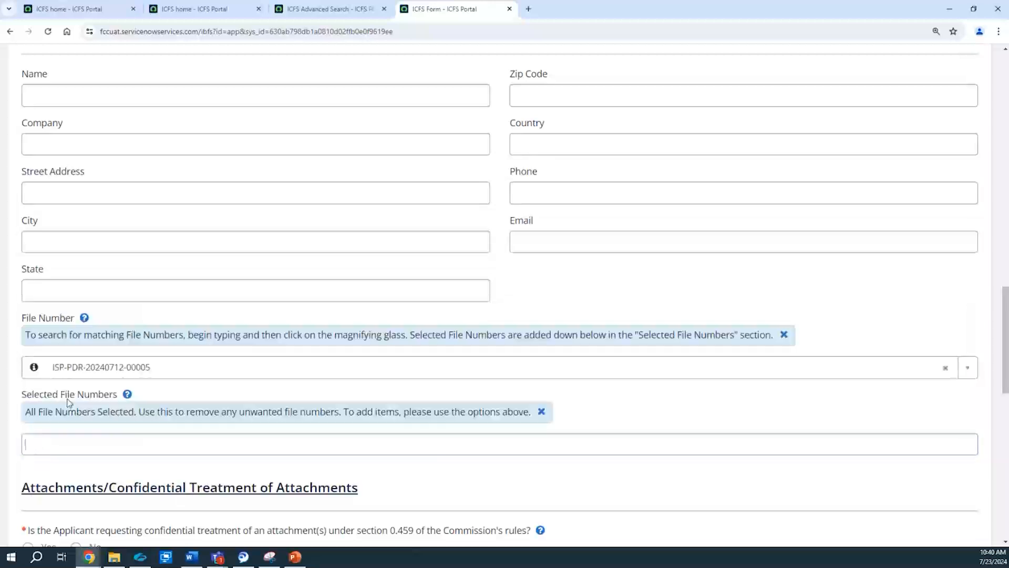
click(41, 443)
text(isp)
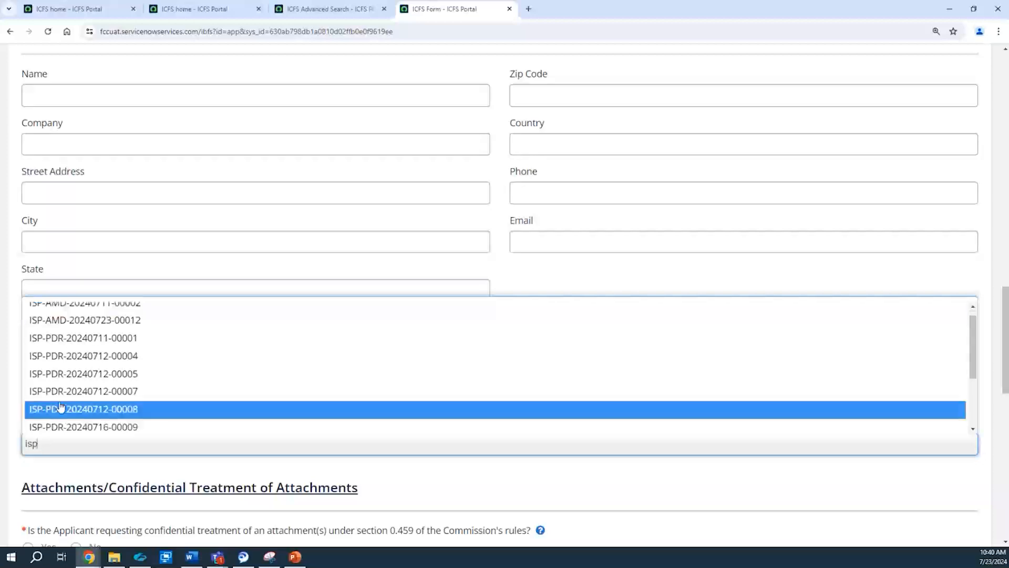
click(61, 392)
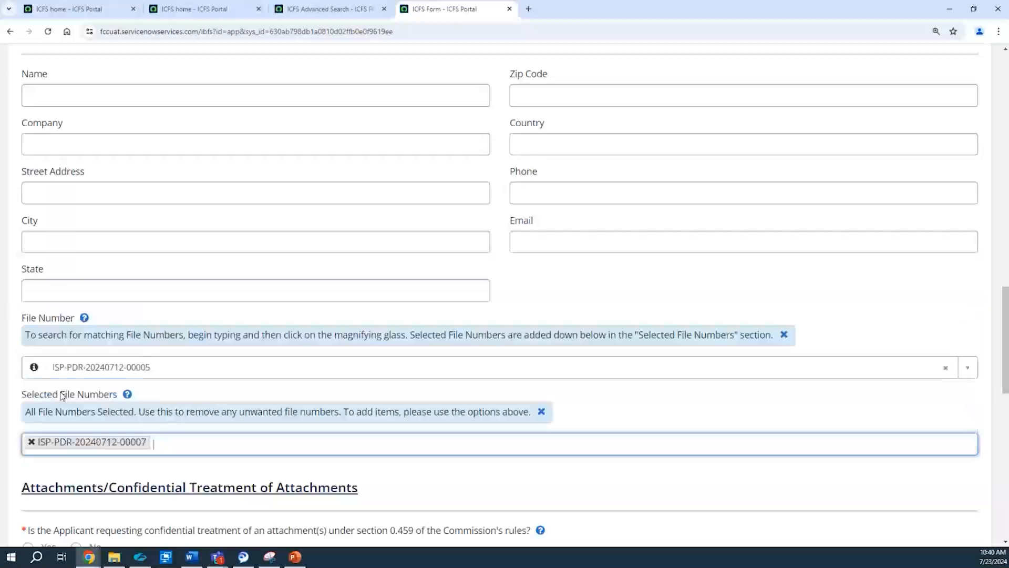
Step: Answer No to confidential treatment of attachments and attach the file ISP.docx
drag(1005, 302, 1005, 366)
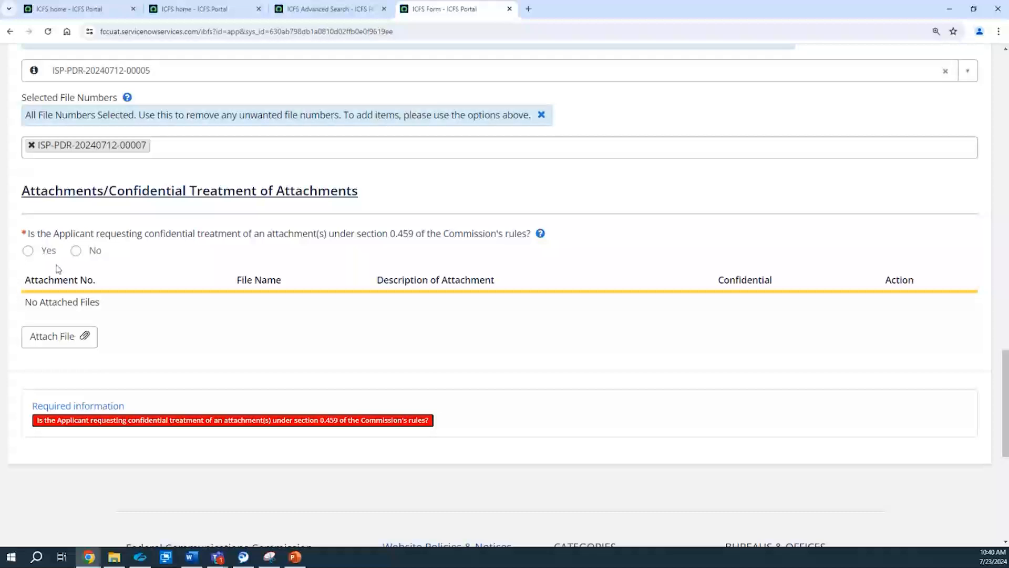
click(77, 251)
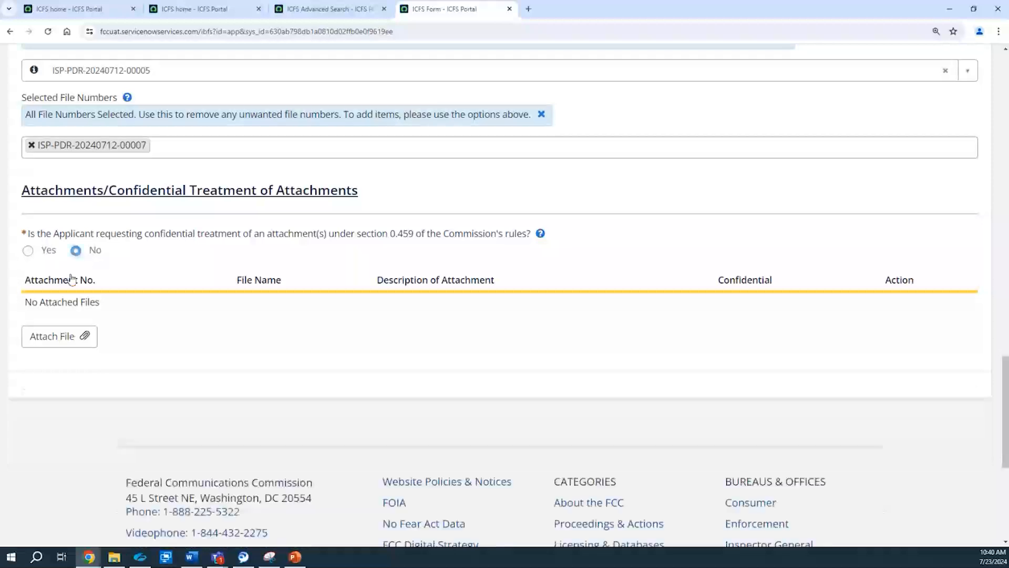
click(55, 347)
click(113, 71)
click(247, 233)
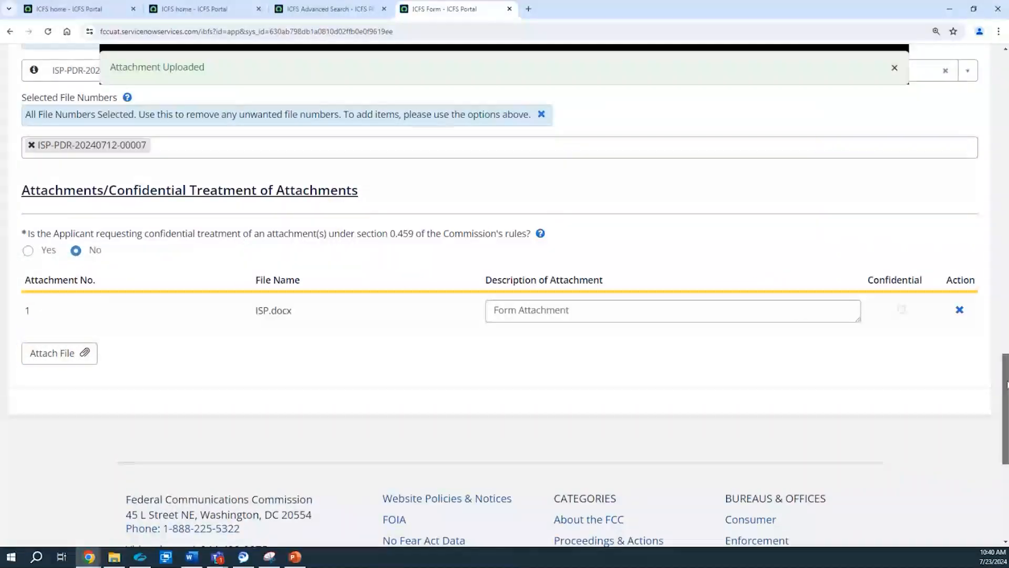
Step: Review and submit the Pleadings & Comments form, and decline the browser's offer to save the address
scroll(984, 158, up, 20)
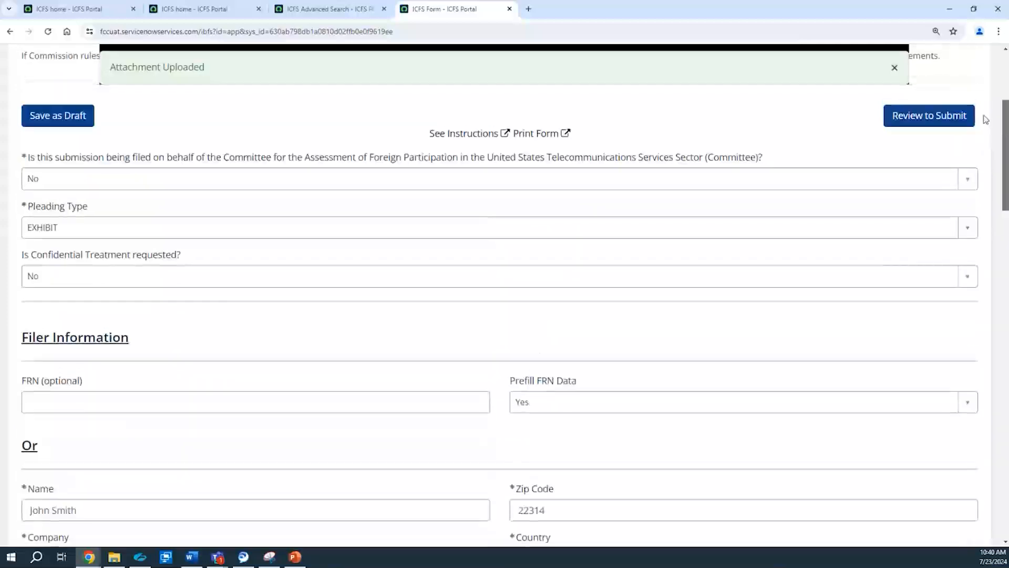
scroll(910, 196, up, 3)
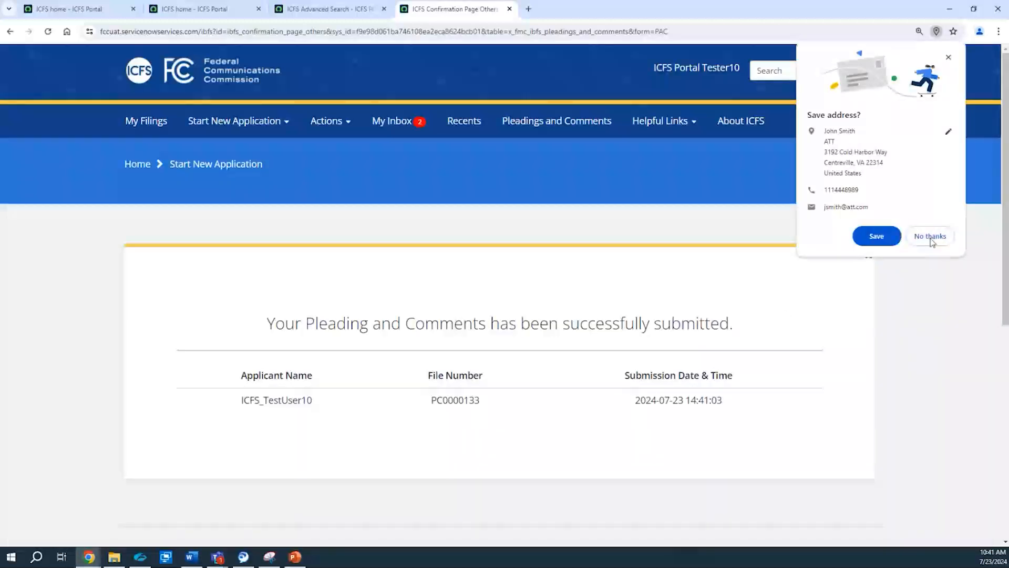
click(929, 236)
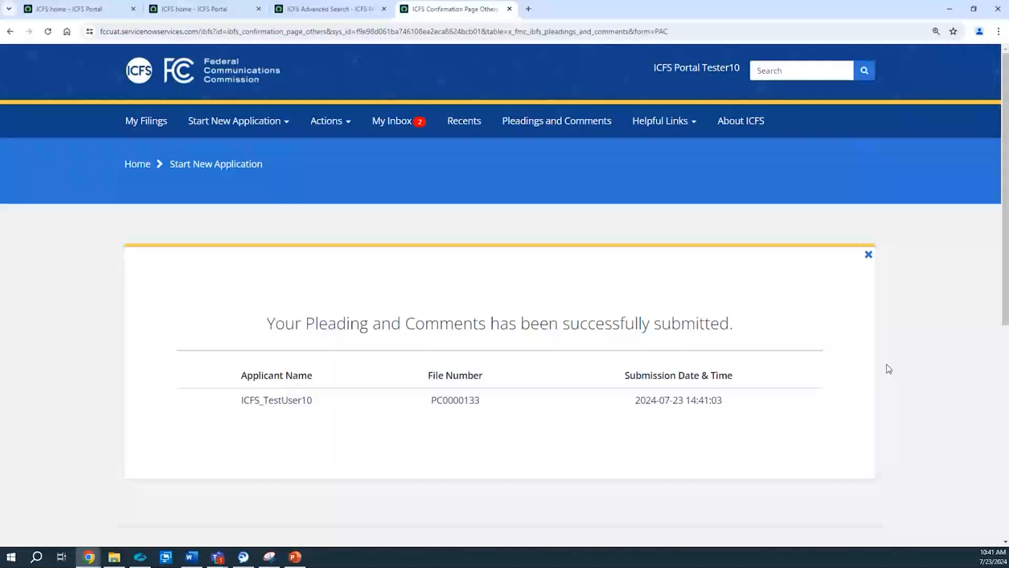
Step: Return to the ICFS home page, start a blank Pleadings & Comments form, and look over its file number and attachment sections
click(754, 138)
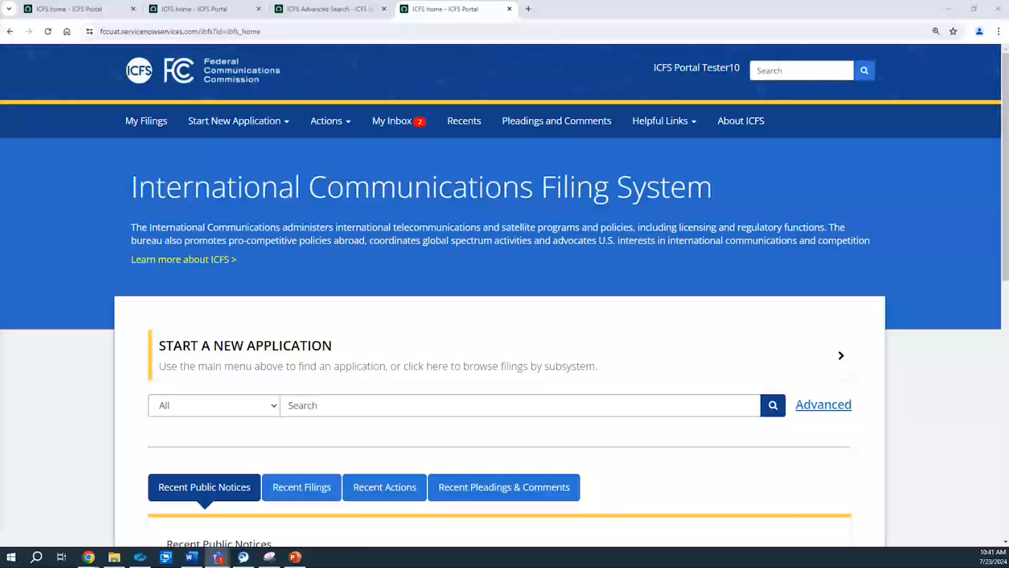
click(584, 120)
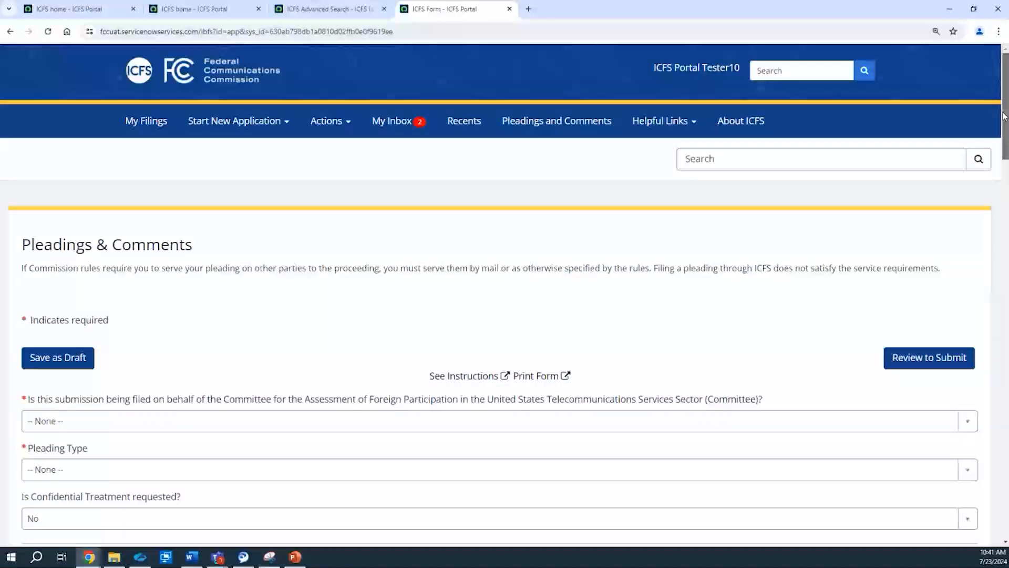
drag(1004, 117, 1007, 399)
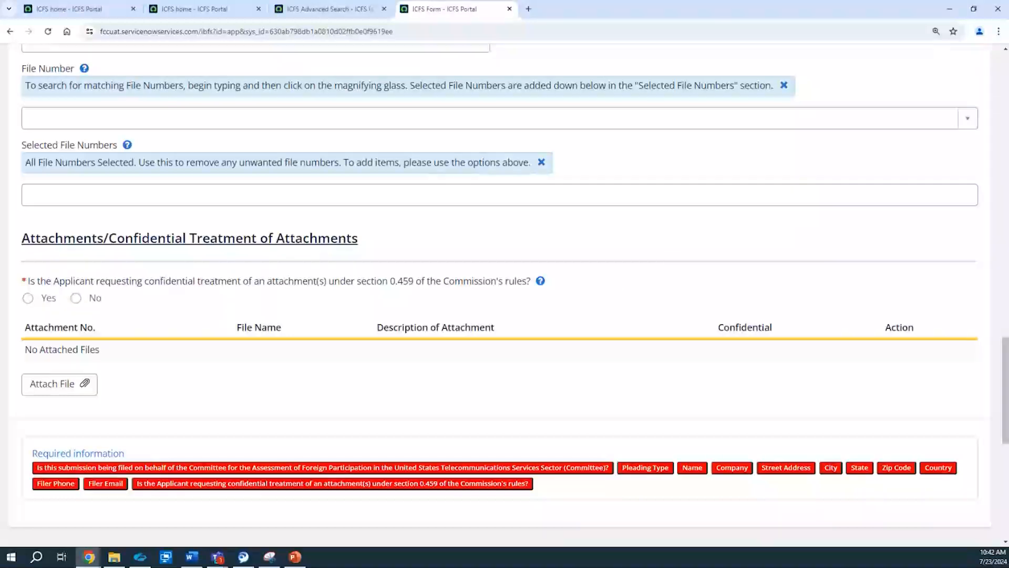
key(alt+Tab)
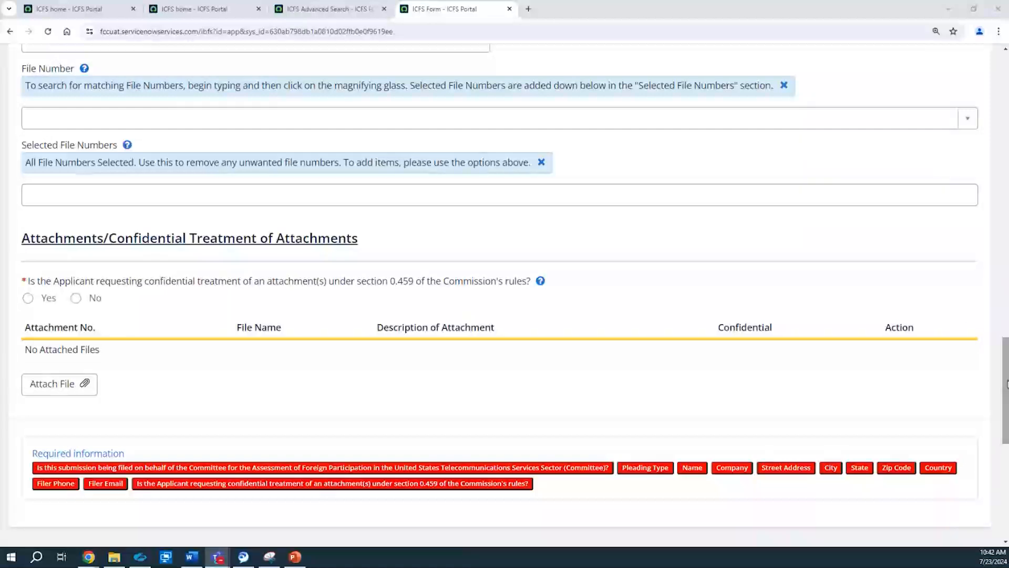
scroll(661, 246, up, 1)
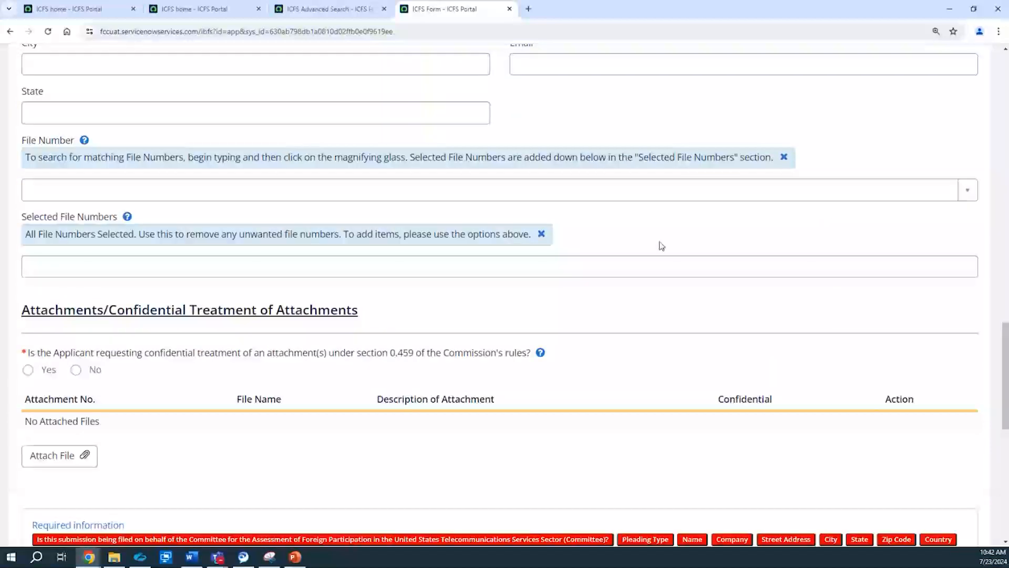
click(628, 194)
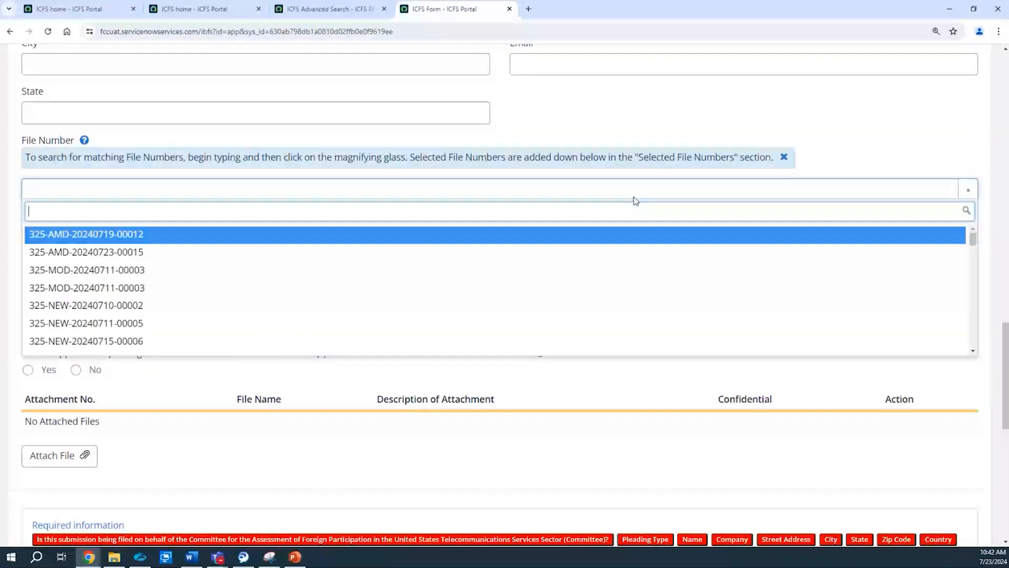
click(838, 151)
click(452, 272)
click(332, 364)
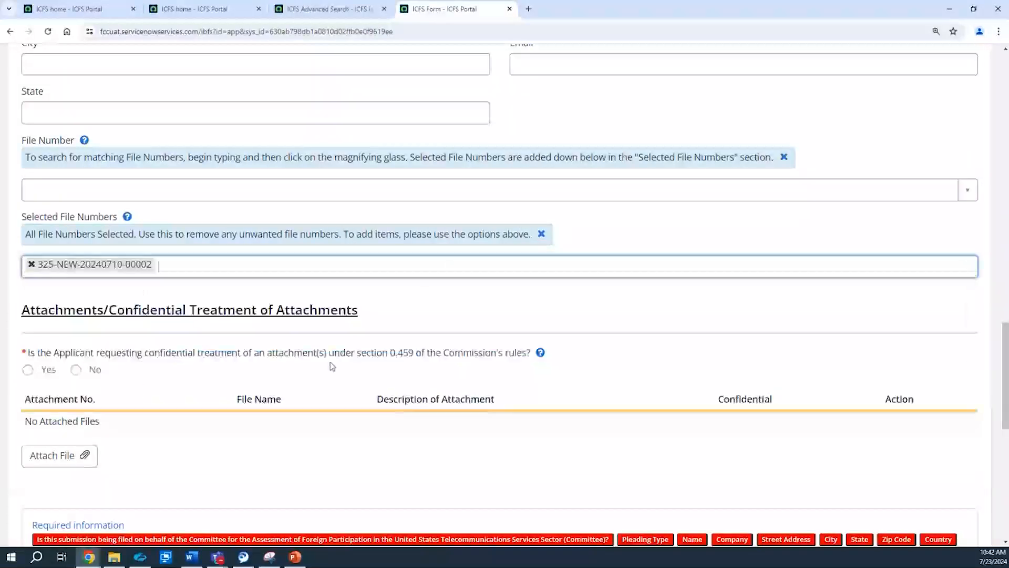
click(304, 268)
click(271, 368)
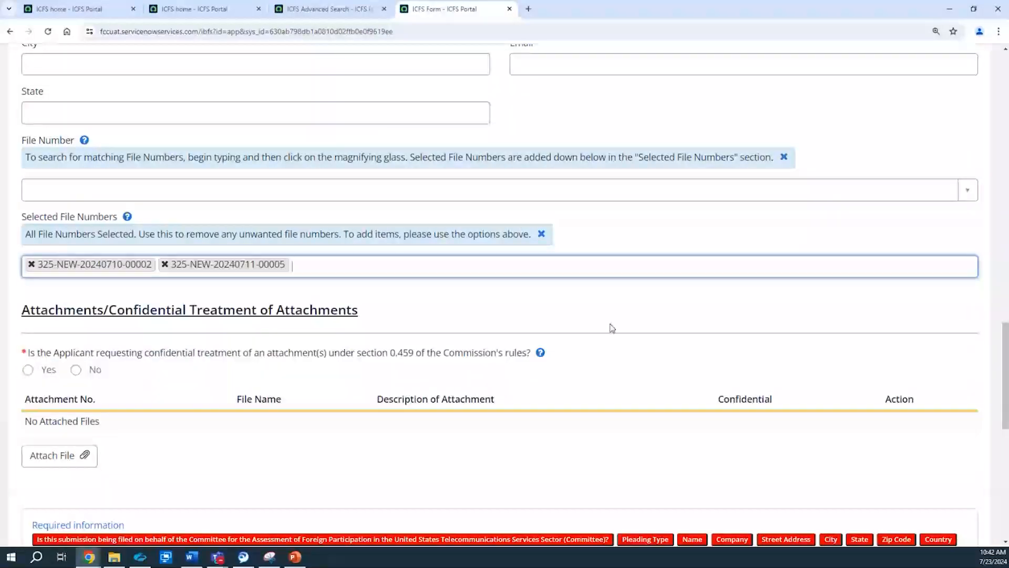
click(623, 277)
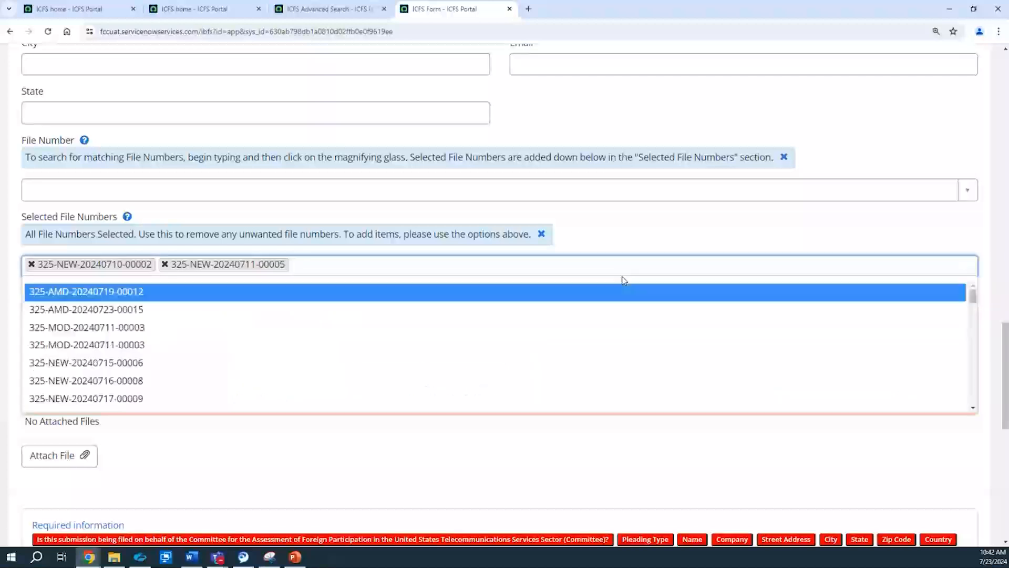
click(598, 382)
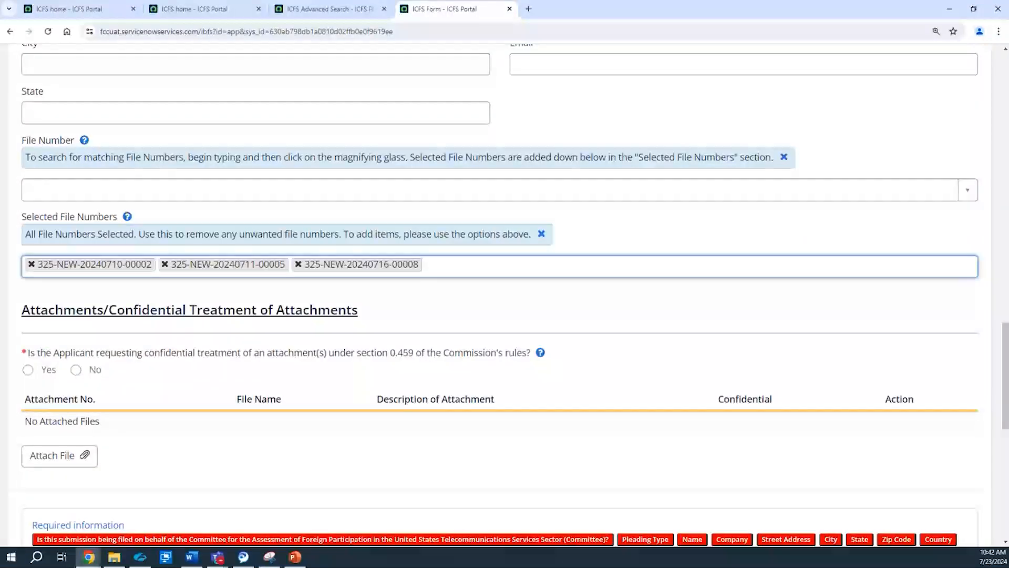
Step: Leave the Pleadings & Comments form without saving and return to the ICFS home page
click(1004, 390)
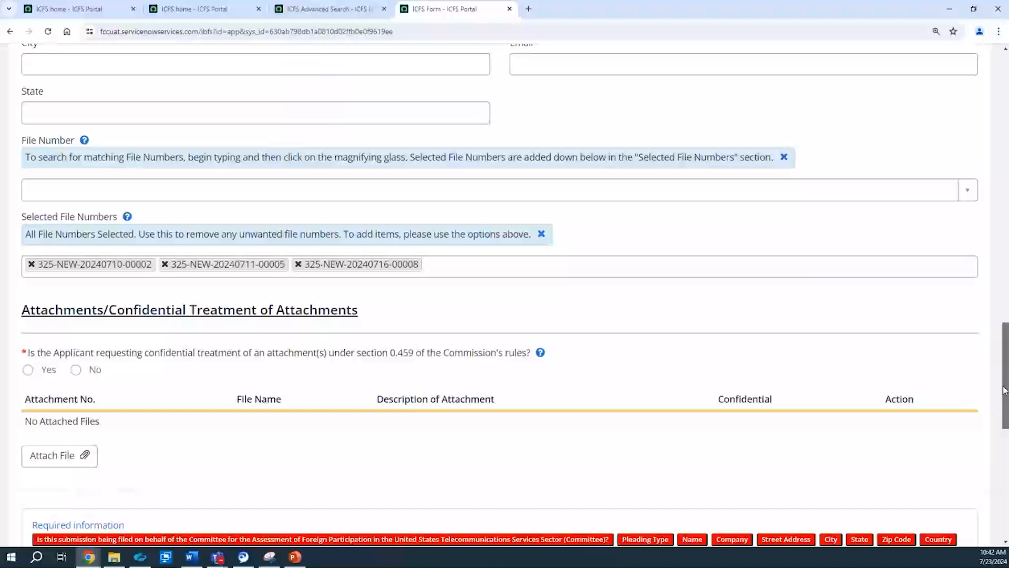
drag(1005, 391, 999, 105)
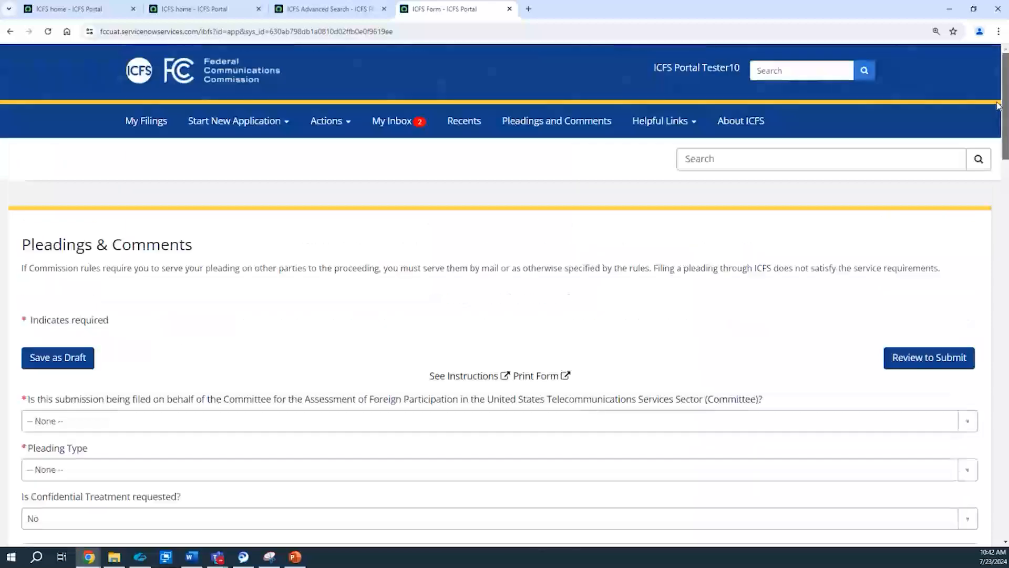
click(738, 121)
click(674, 149)
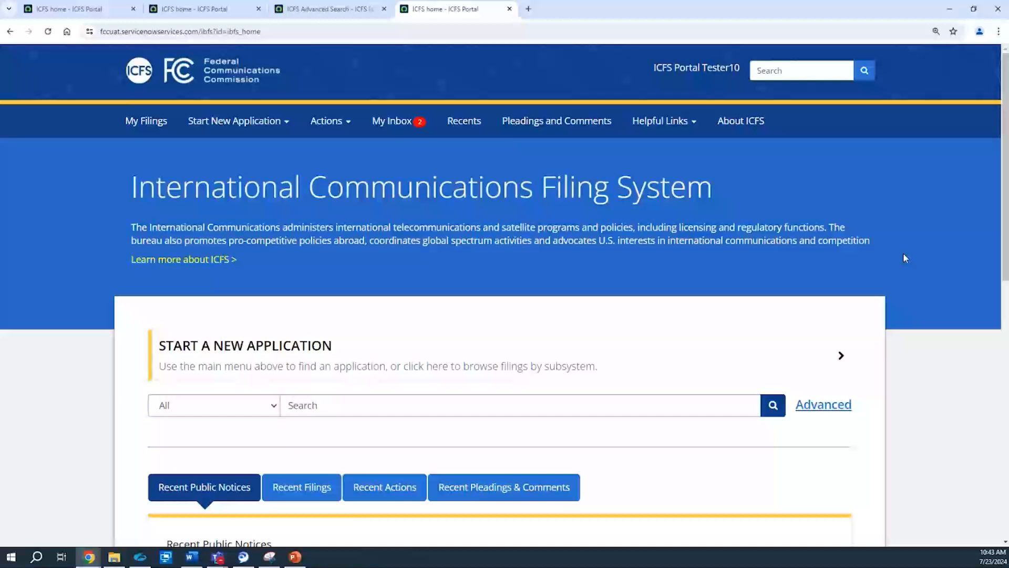
Step: Switch to the PowerPoint training presentation, go to the Questions During Meeting slide, and highlight the contact e-mail address for questions
click(294, 557)
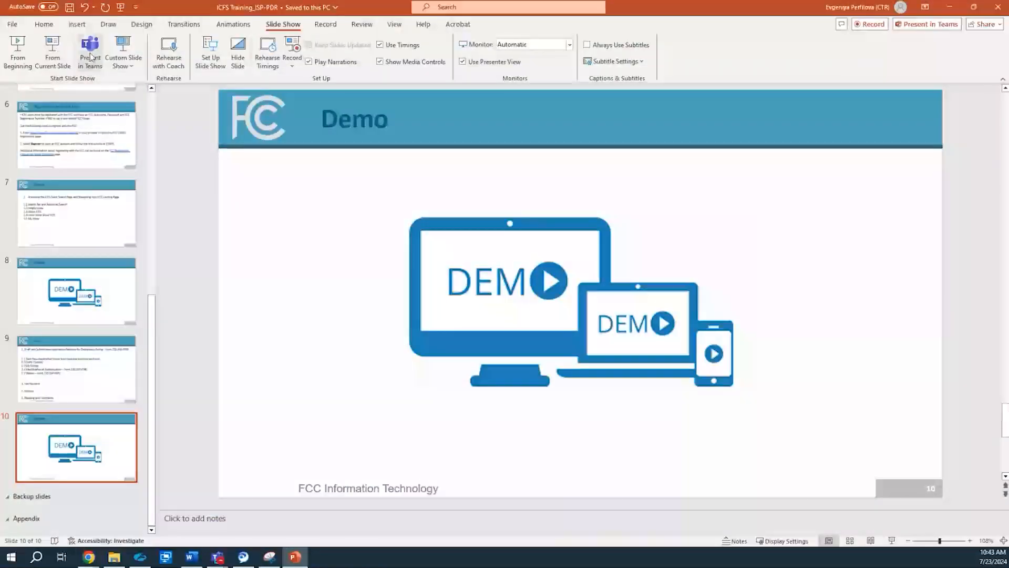
click(83, 204)
key(Up)
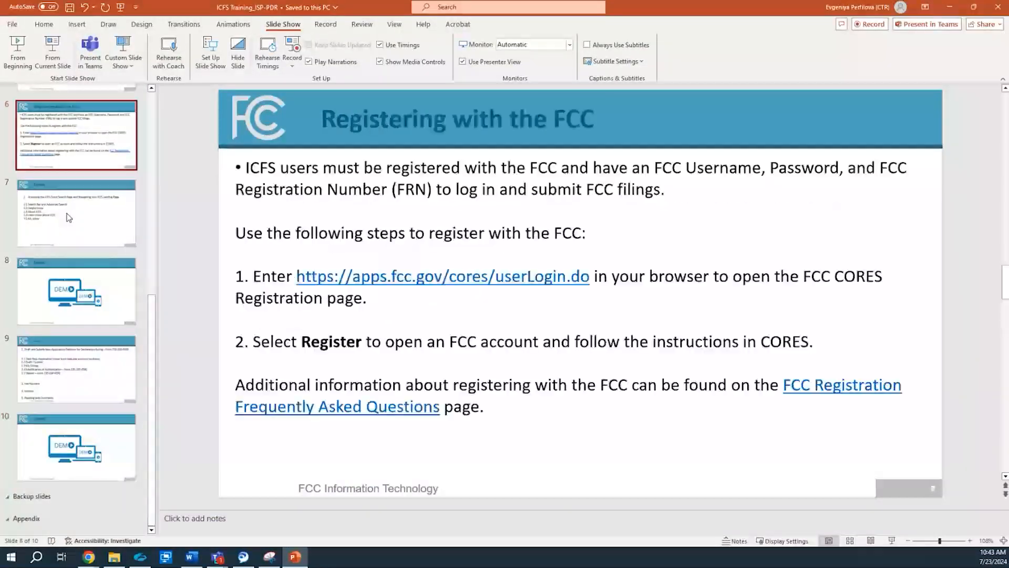
key(Up)
key(Up)
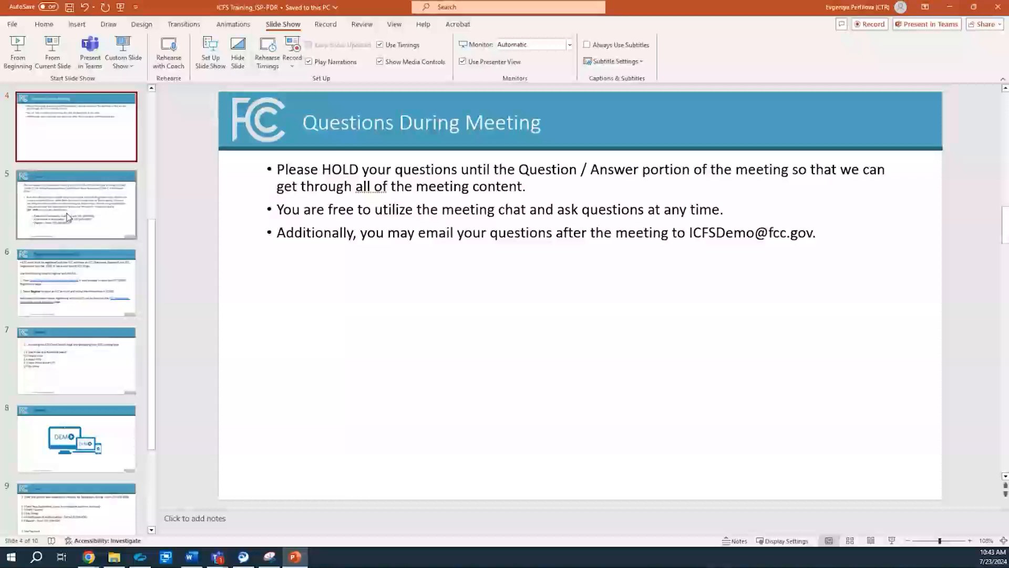
drag(689, 233, 822, 230)
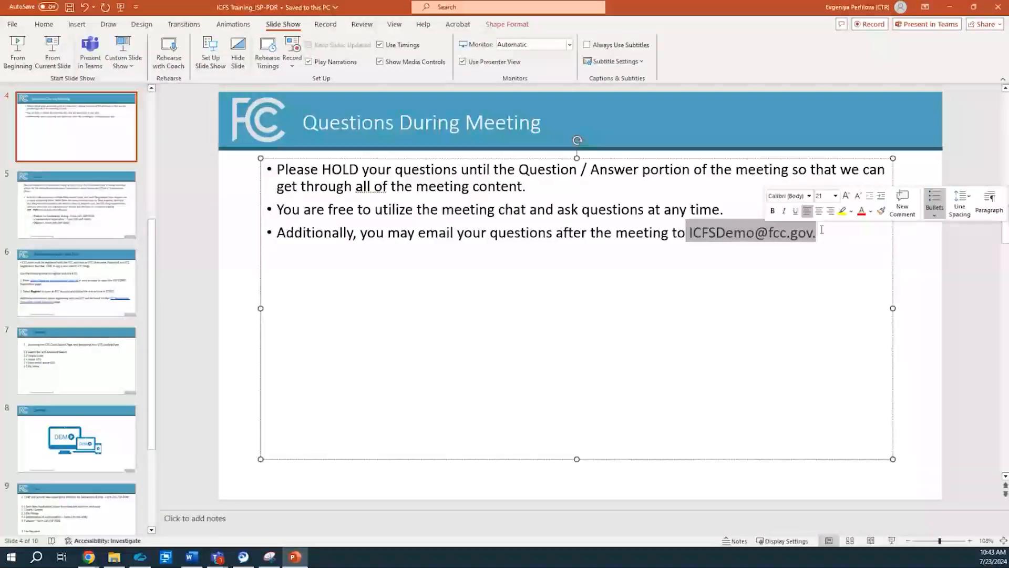